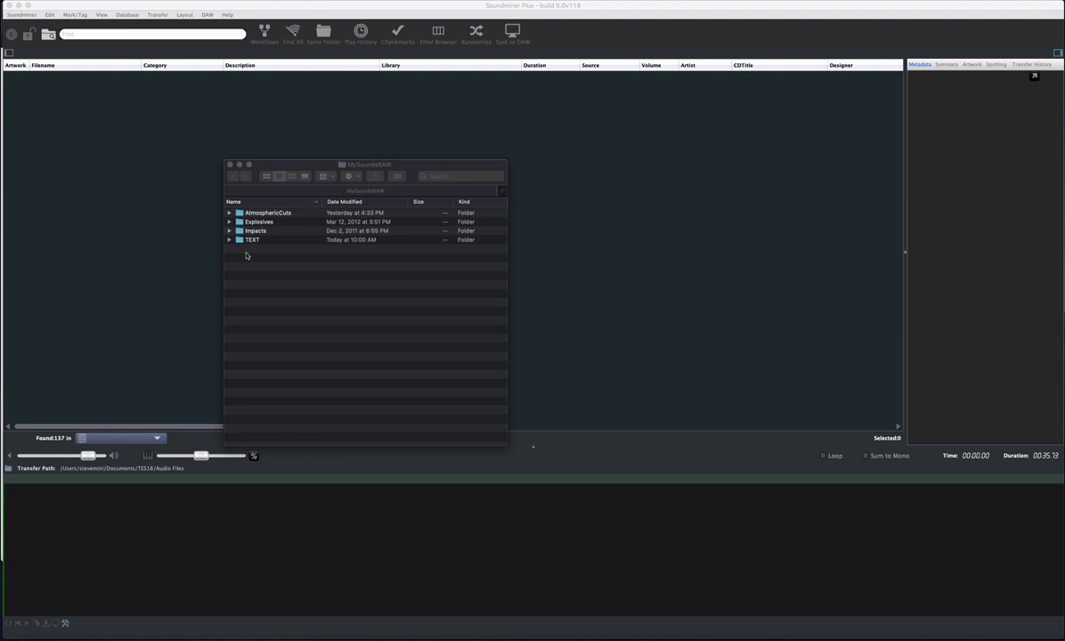
pyautogui.click(229, 214)
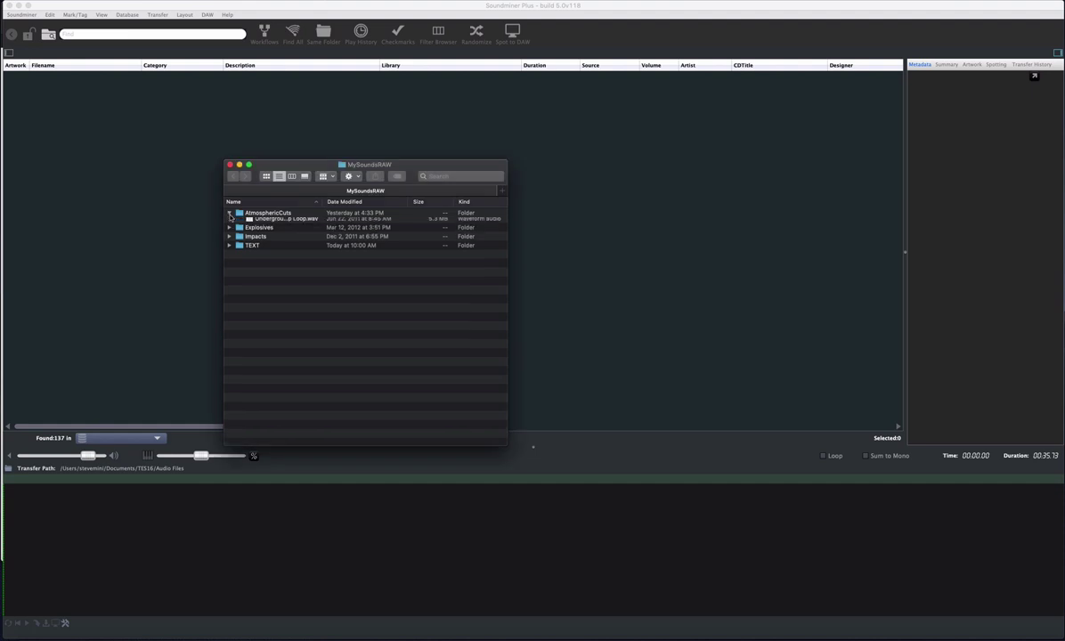
pyautogui.click(263, 223)
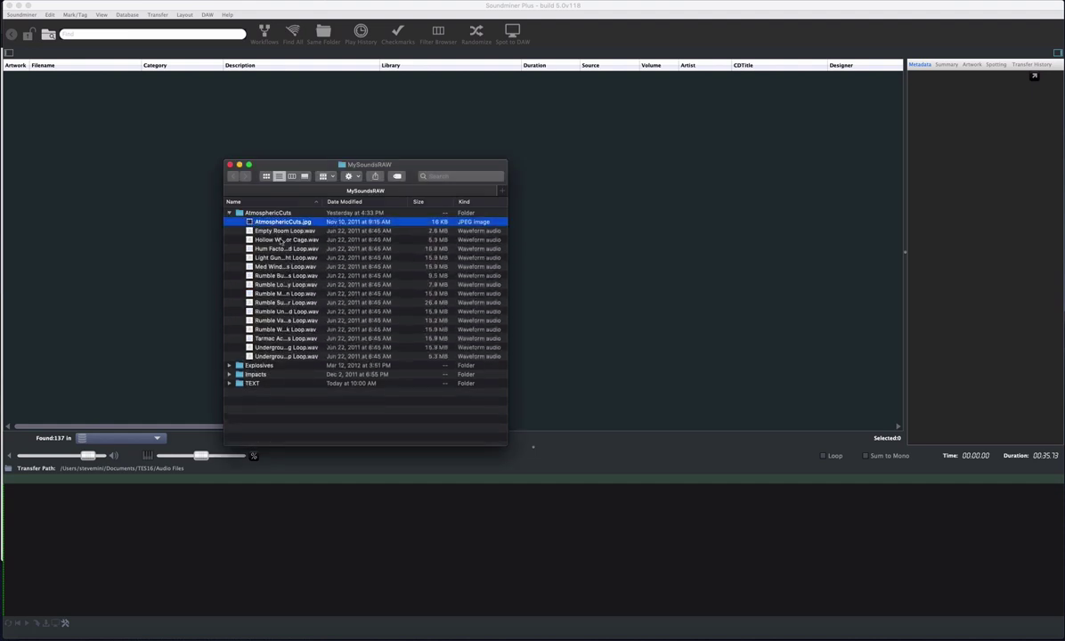
pyautogui.click(229, 213)
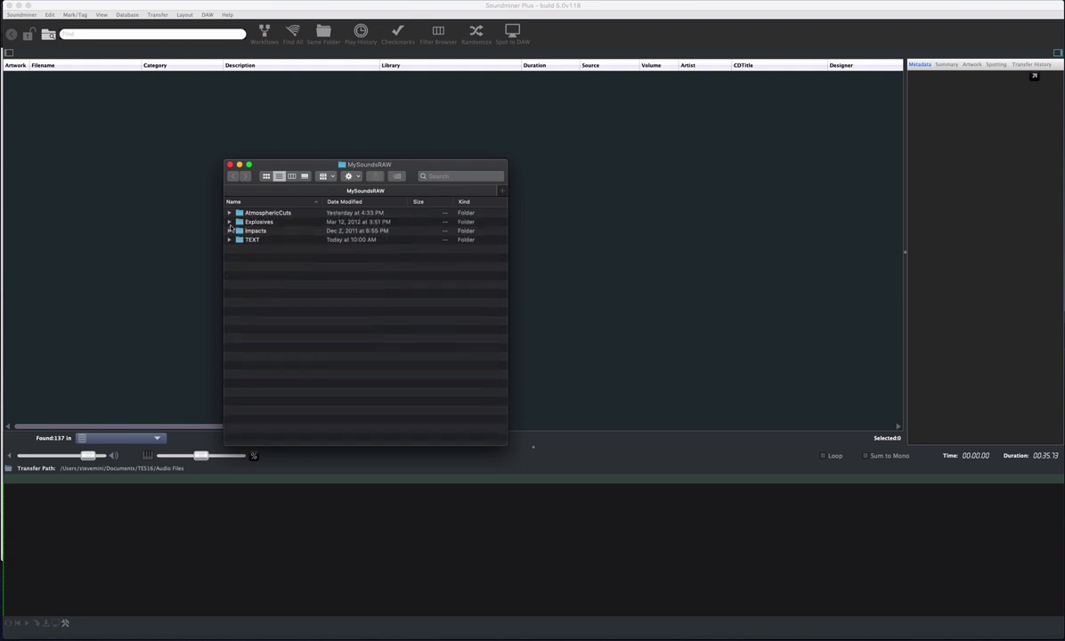
pyautogui.click(229, 222)
pyautogui.click(267, 321)
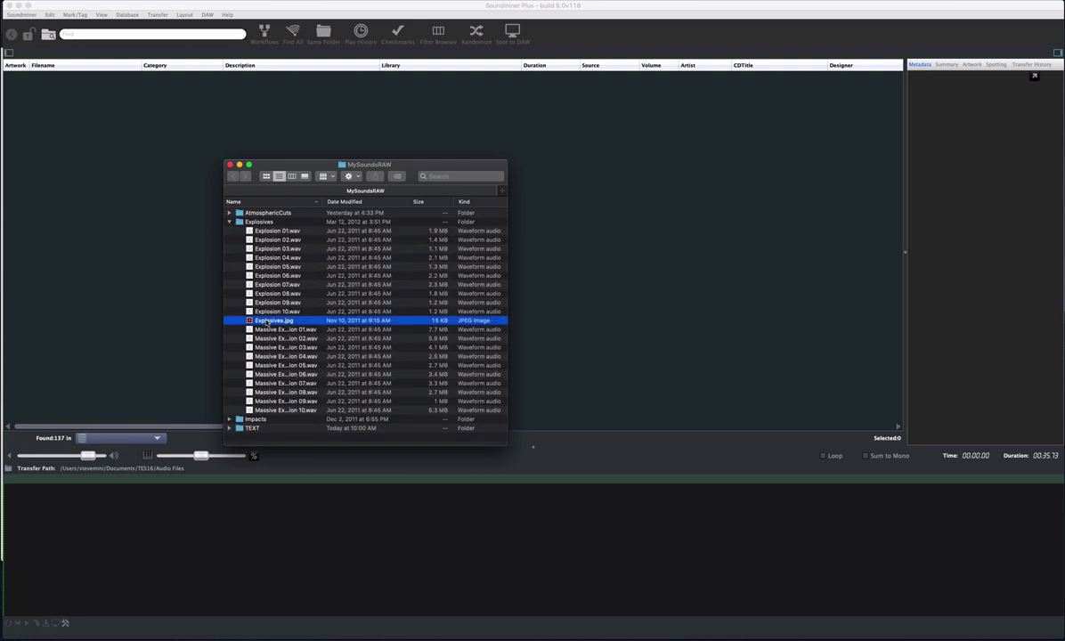
pyautogui.click(229, 222)
pyautogui.click(229, 231)
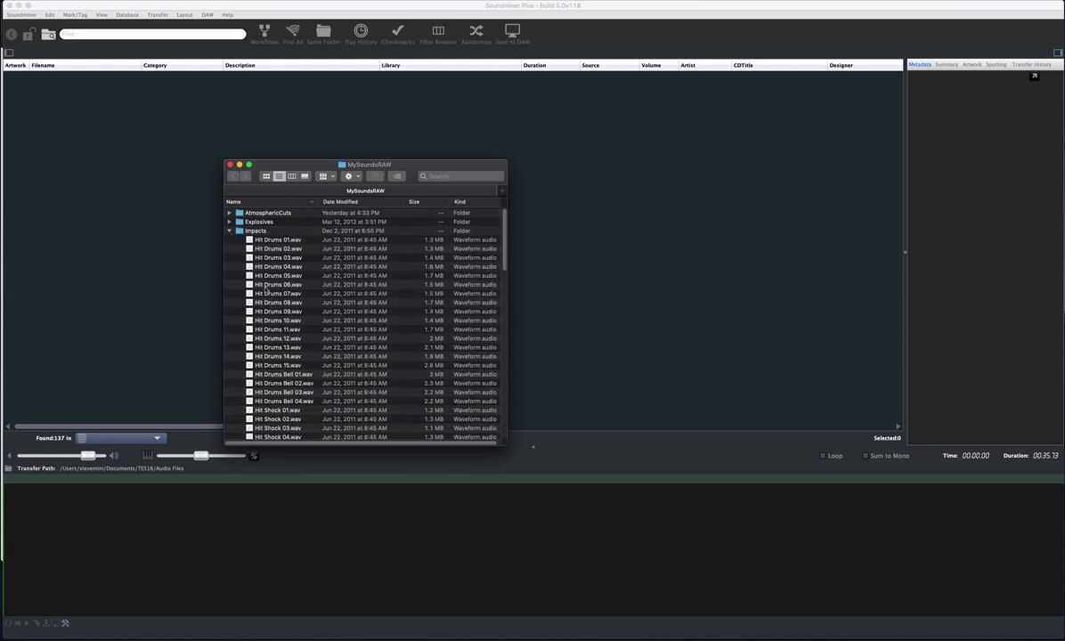
pyautogui.scroll(-15, 266, 286)
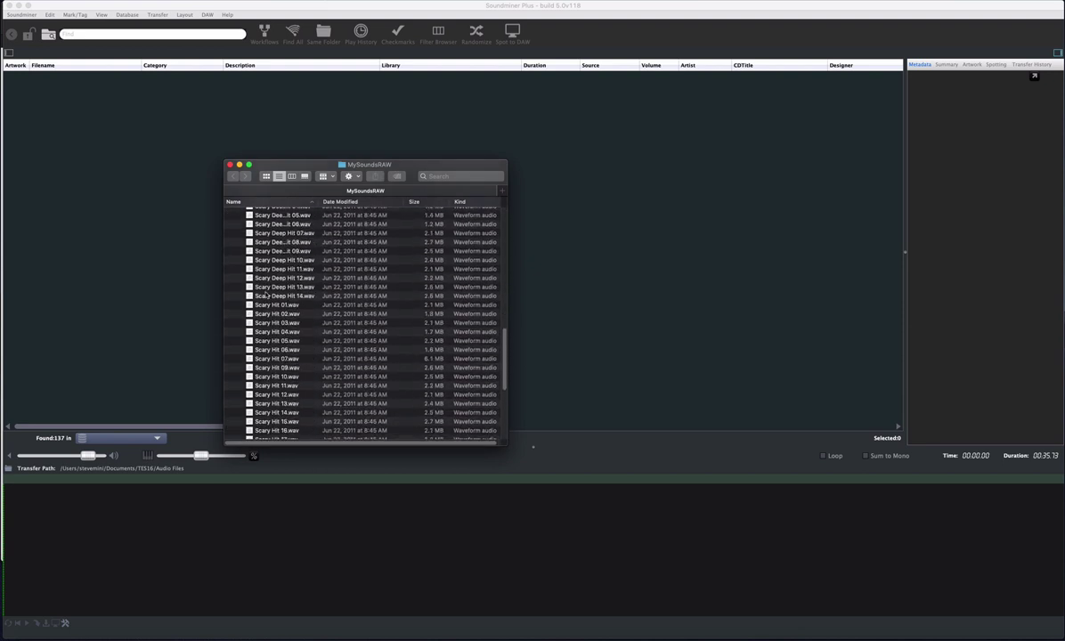
pyautogui.scroll(5, 265, 295)
pyautogui.click(267, 259)
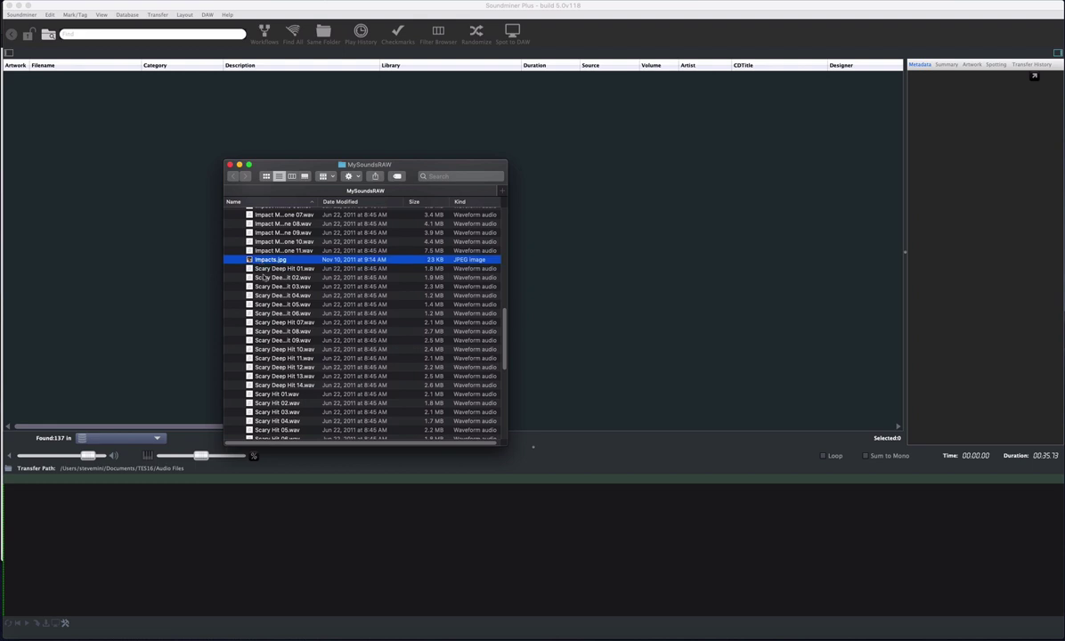
pyautogui.scroll(10, 242, 248)
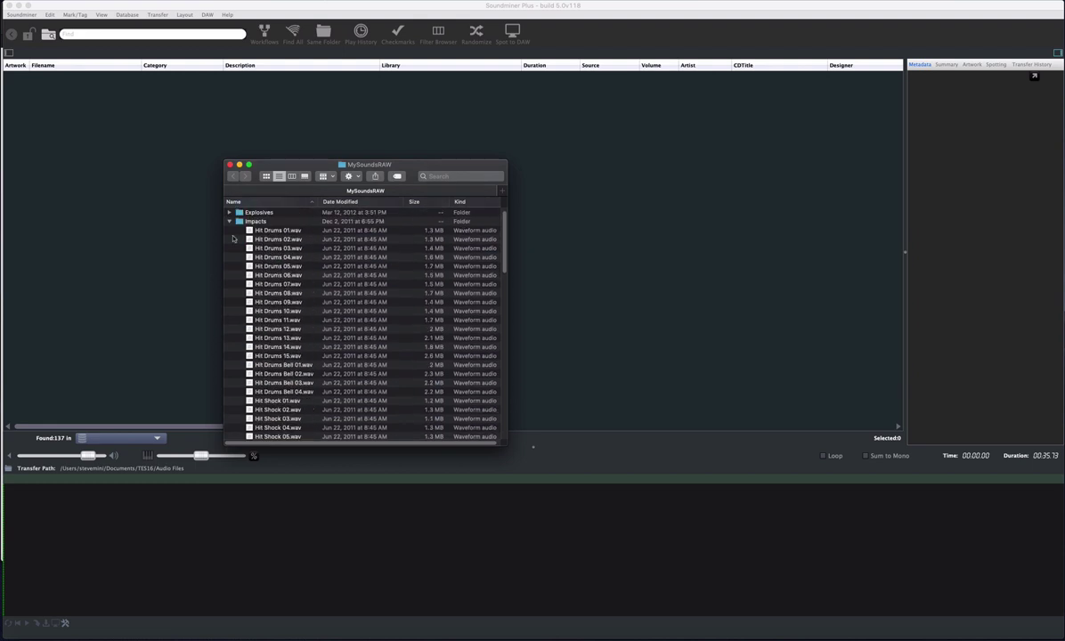
pyautogui.click(229, 221)
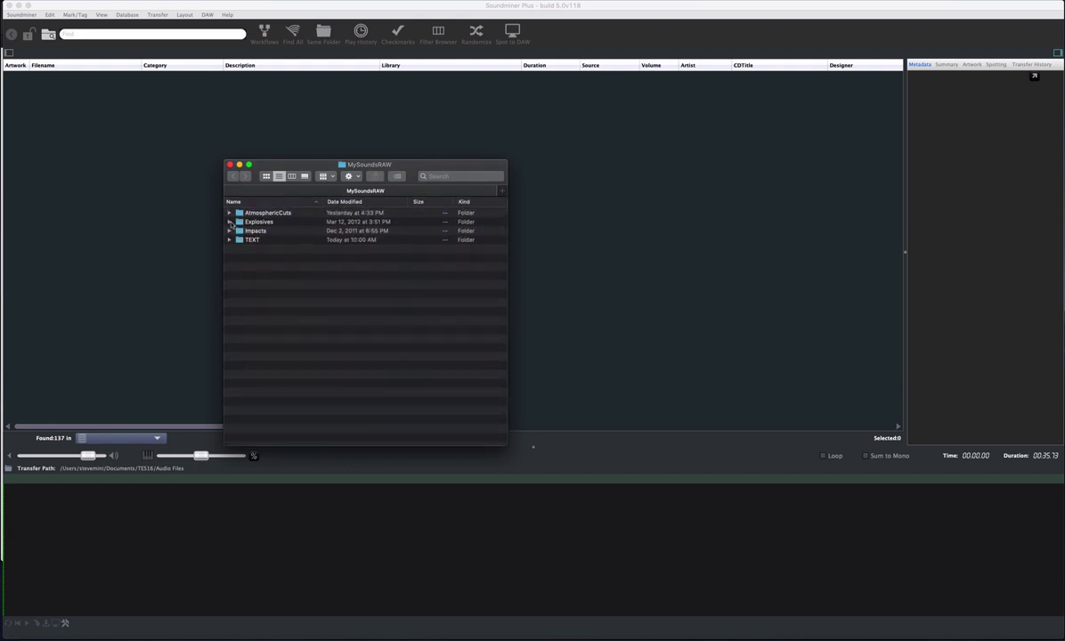
pyautogui.click(229, 213)
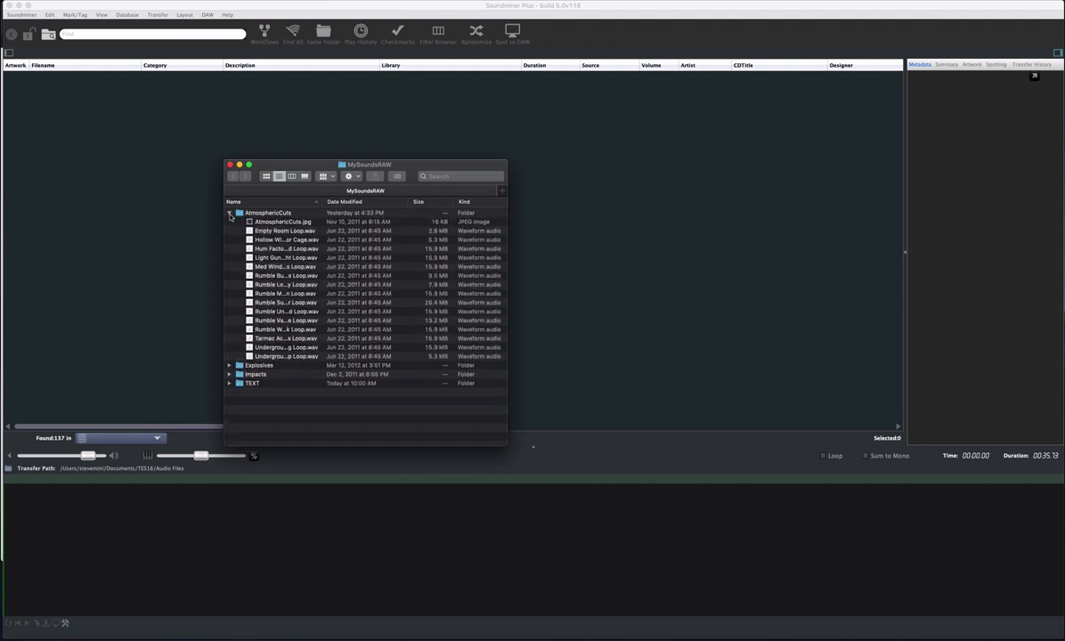
pyautogui.click(229, 213)
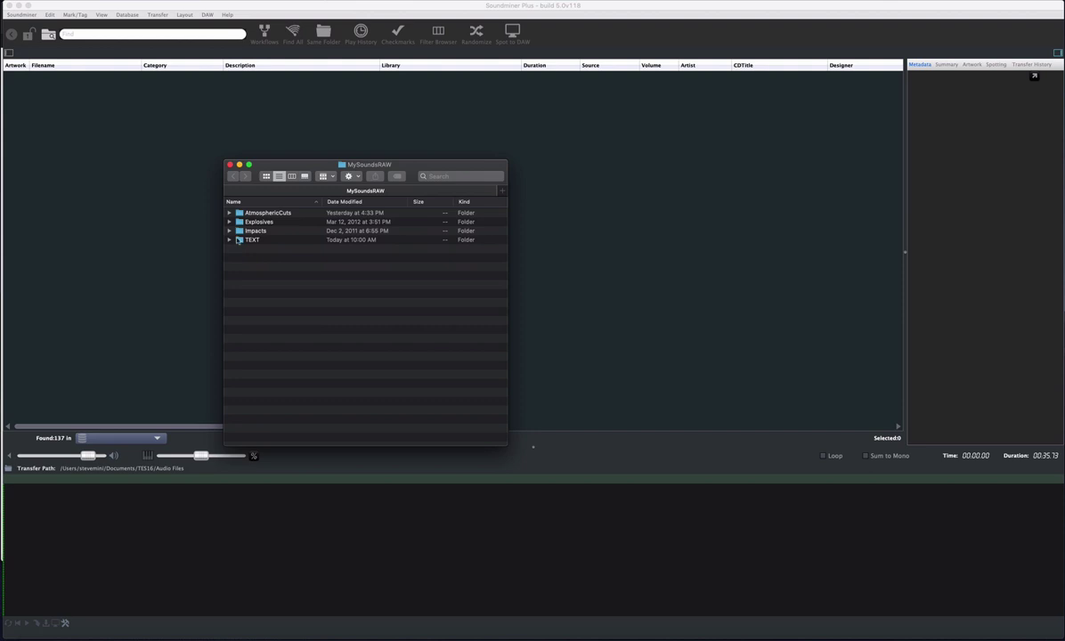
# Open the TEXT folder and select the MySoundsIMPORTTXT.txt file
pyautogui.doubleClick(238, 239)
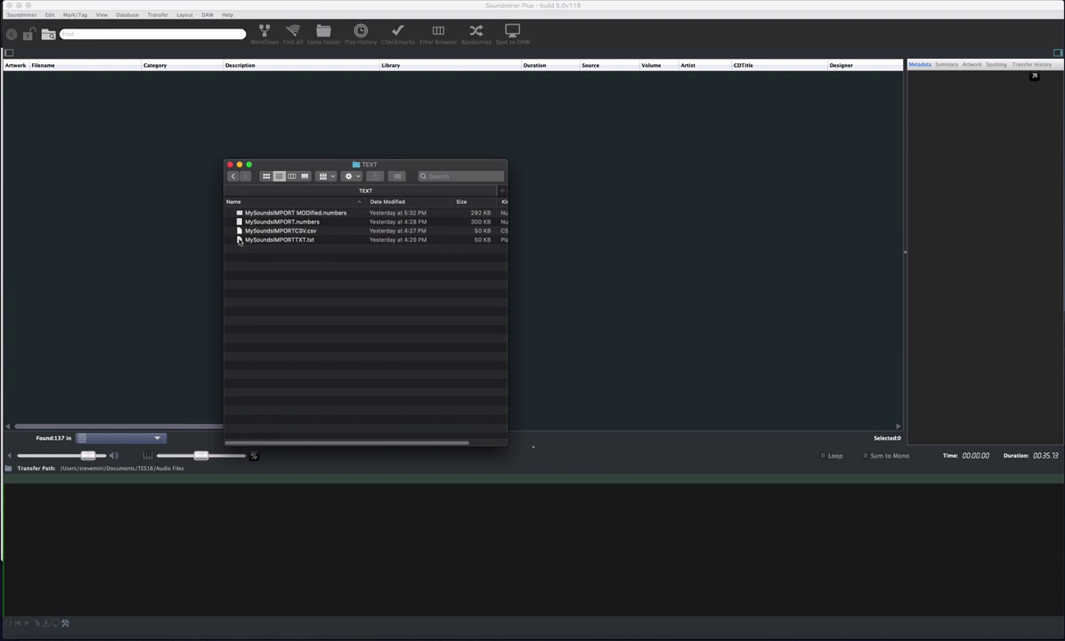
pyautogui.click(262, 239)
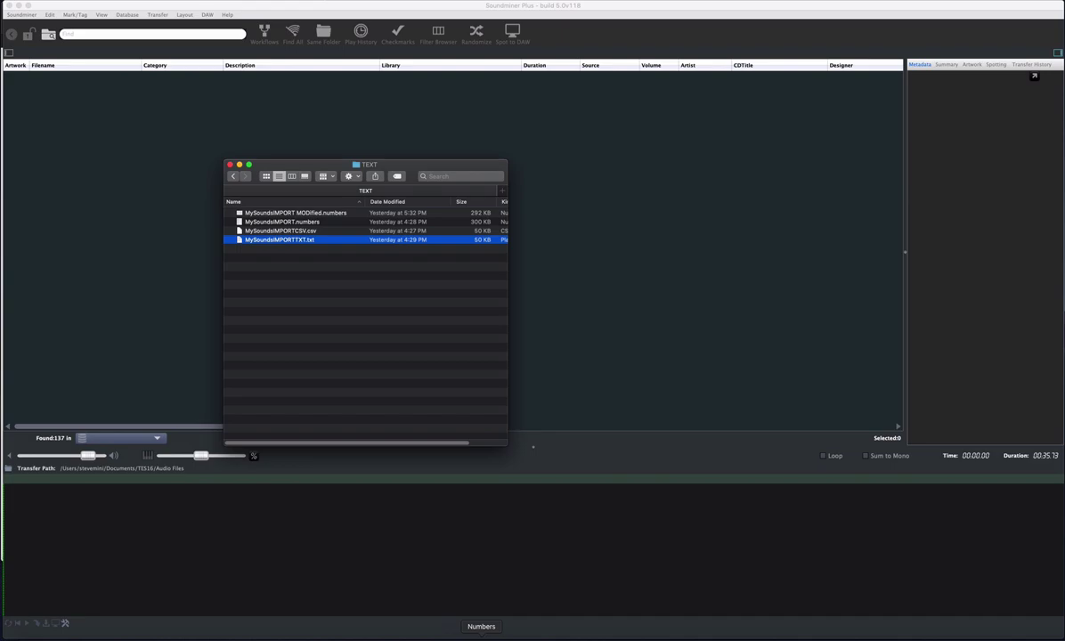
# Bring MySoundsIMPORT.numbers to the front and select its Filename column A
pyautogui.click(480, 636)
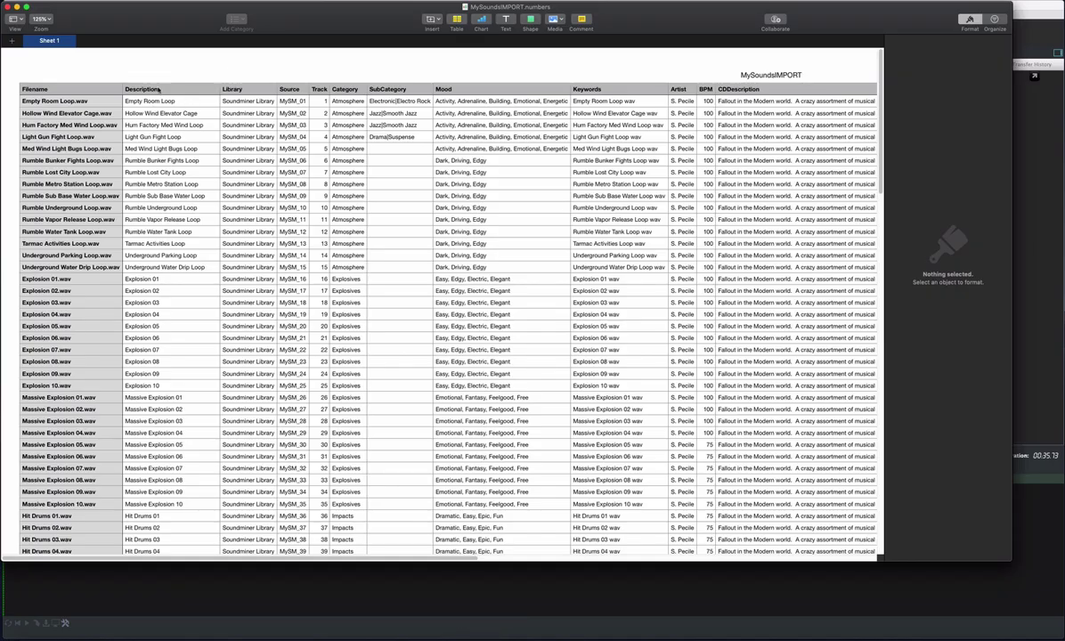
pyautogui.click(102, 87)
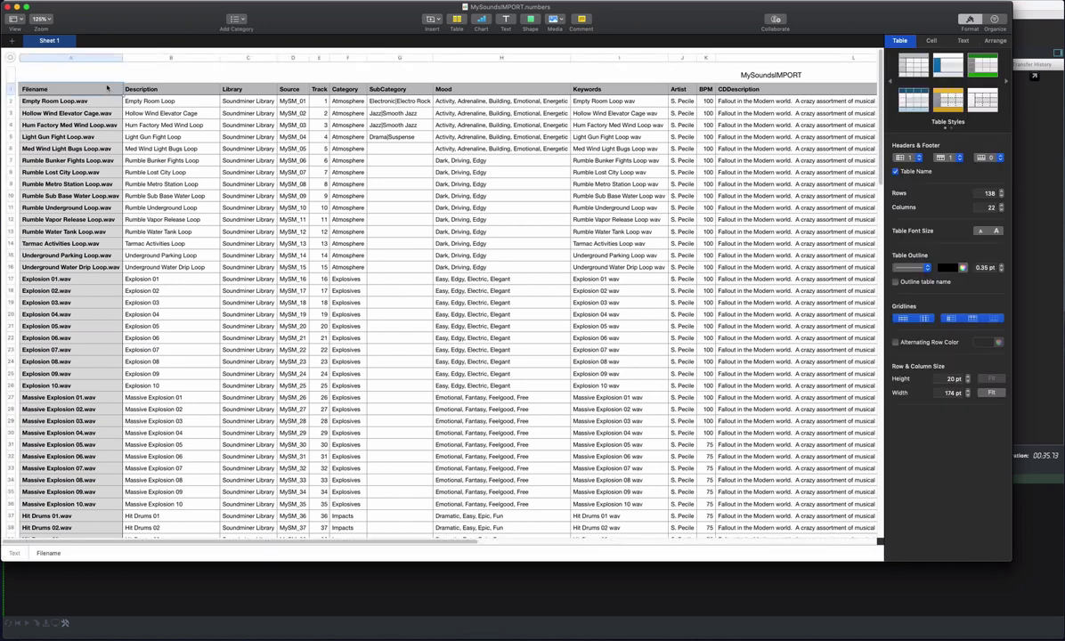
pyautogui.click(103, 58)
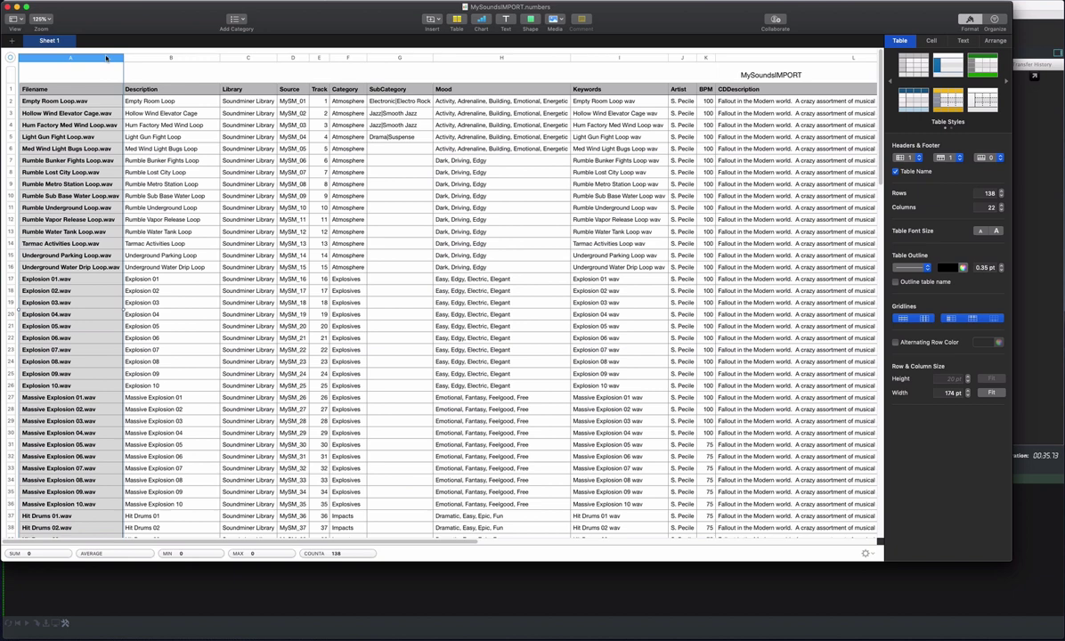
# Start a new Music and FX template database named NEWTEXTIMport in Soundminer Plus
pyautogui.click(550, 634)
pyautogui.click(127, 14)
pyautogui.click(134, 47)
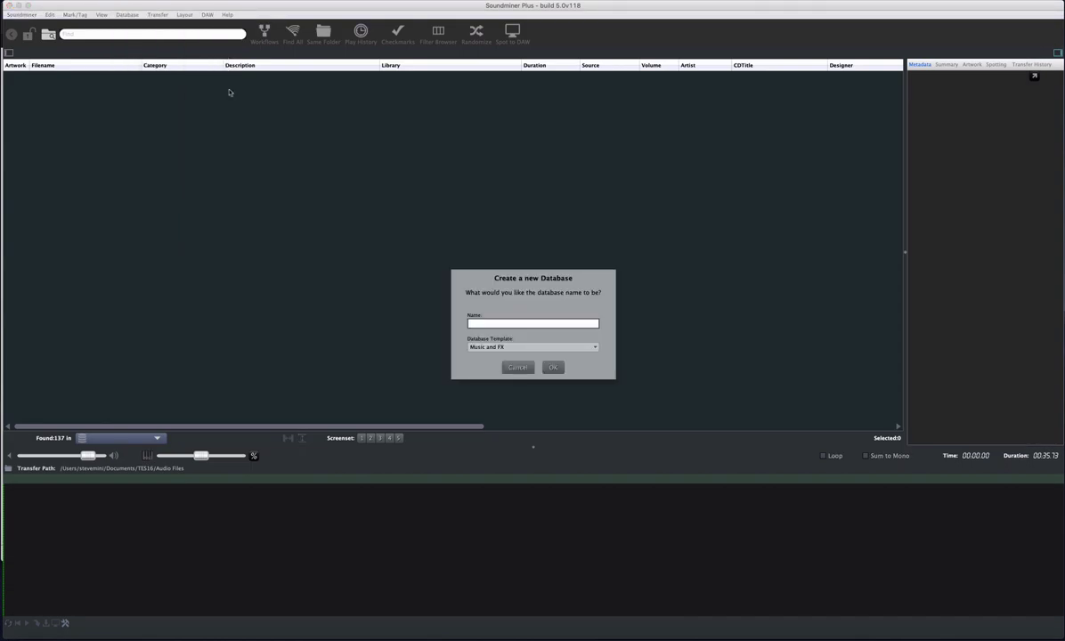
pyautogui.click(562, 347)
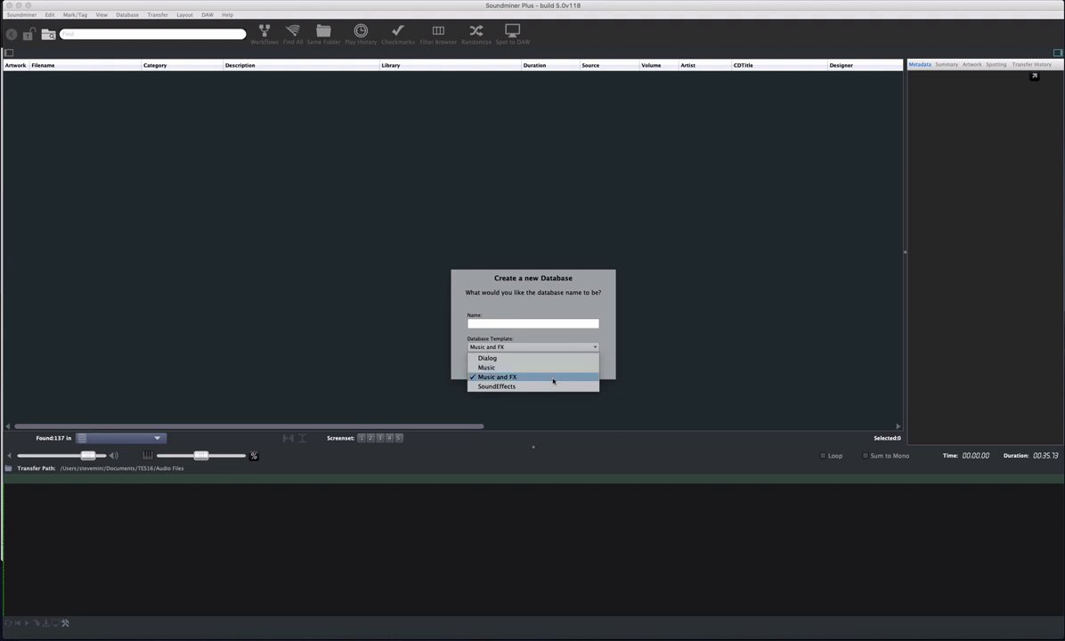
pyautogui.click(554, 377)
pyautogui.click(486, 323)
pyautogui.write('N')
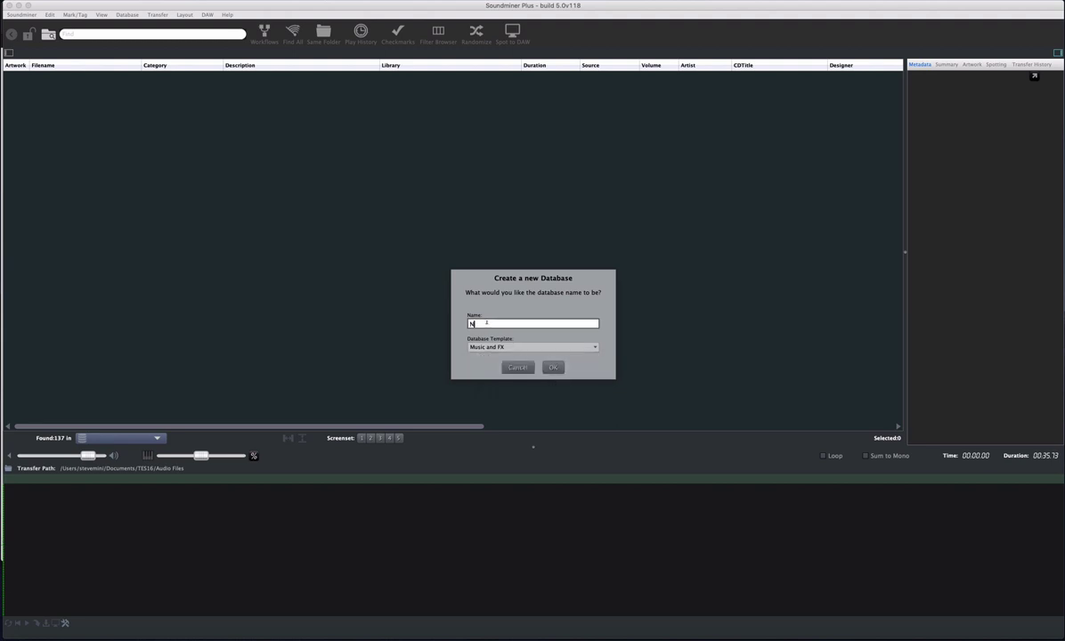
pyautogui.write('EWTFXTIMport')
# Create the database and import metadata from TEXT/MySoundsIMPORTTXT.txt
pyautogui.press('Return')
pyautogui.click(127, 15)
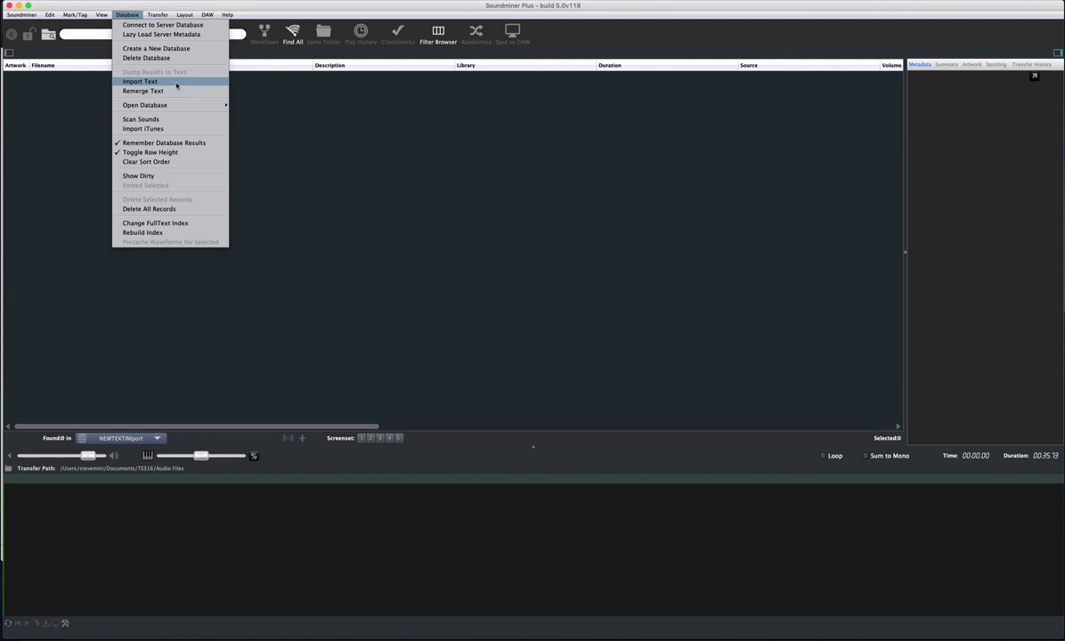
pyautogui.click(176, 85)
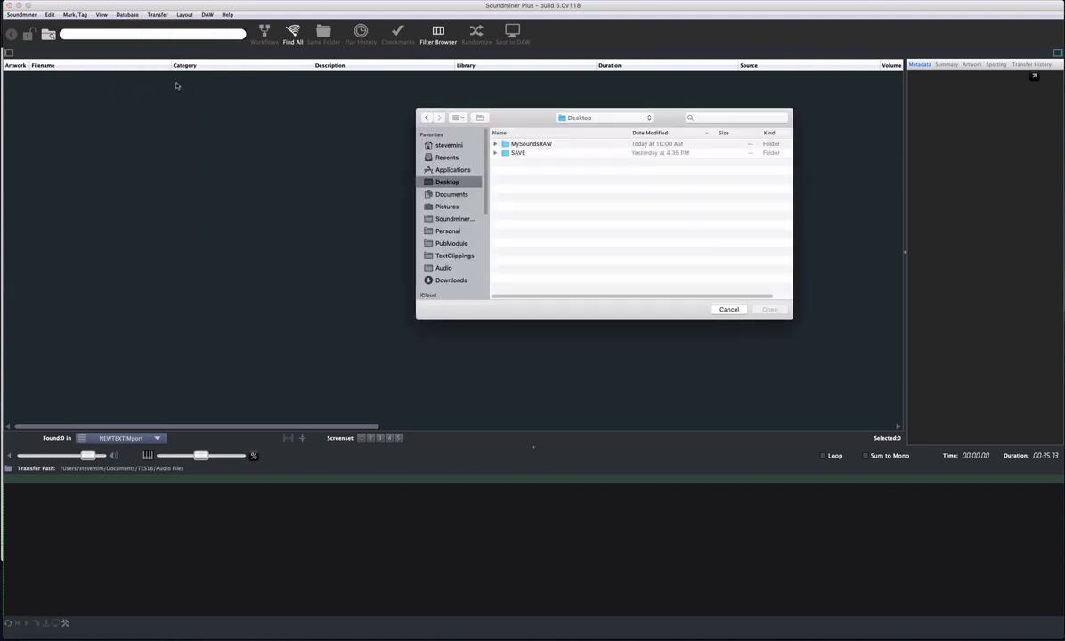
pyautogui.doubleClick(517, 152)
pyautogui.doubleClick(505, 144)
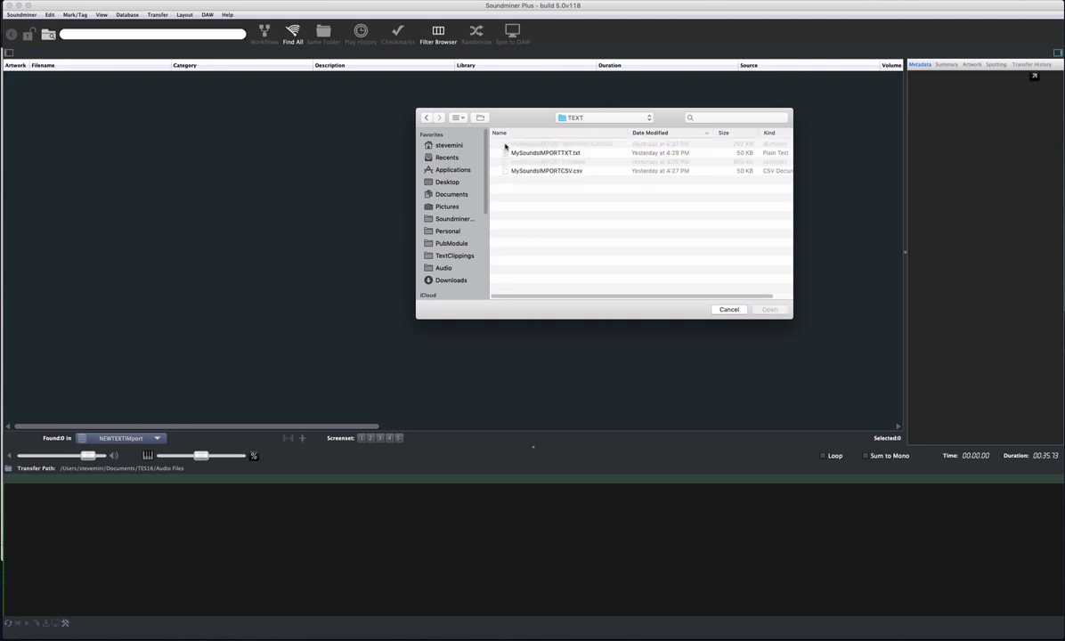
pyautogui.click(511, 152)
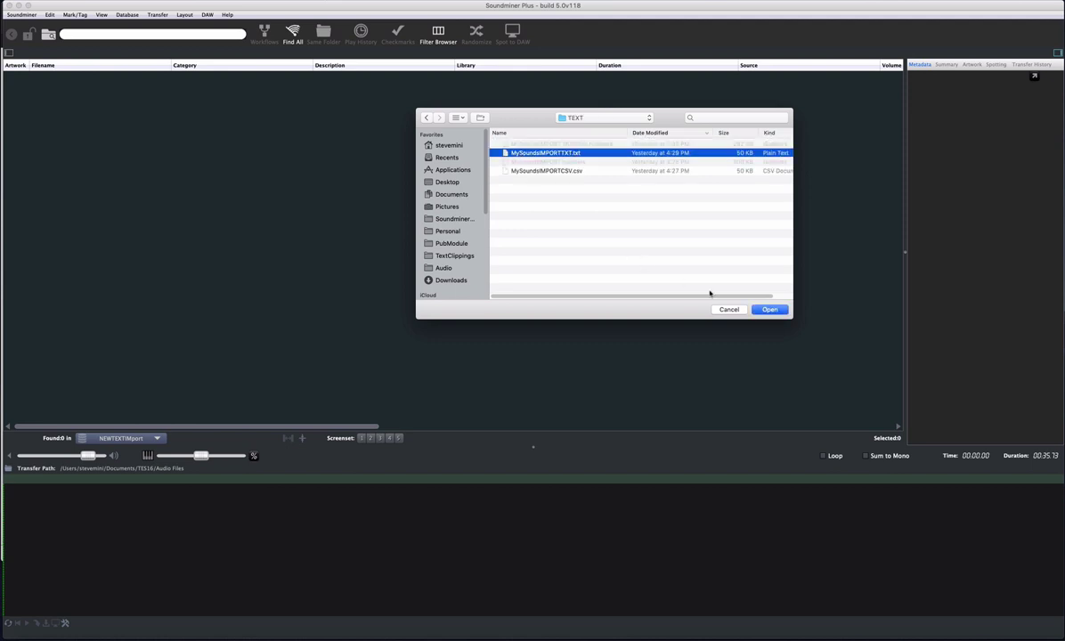
pyautogui.press('Return')
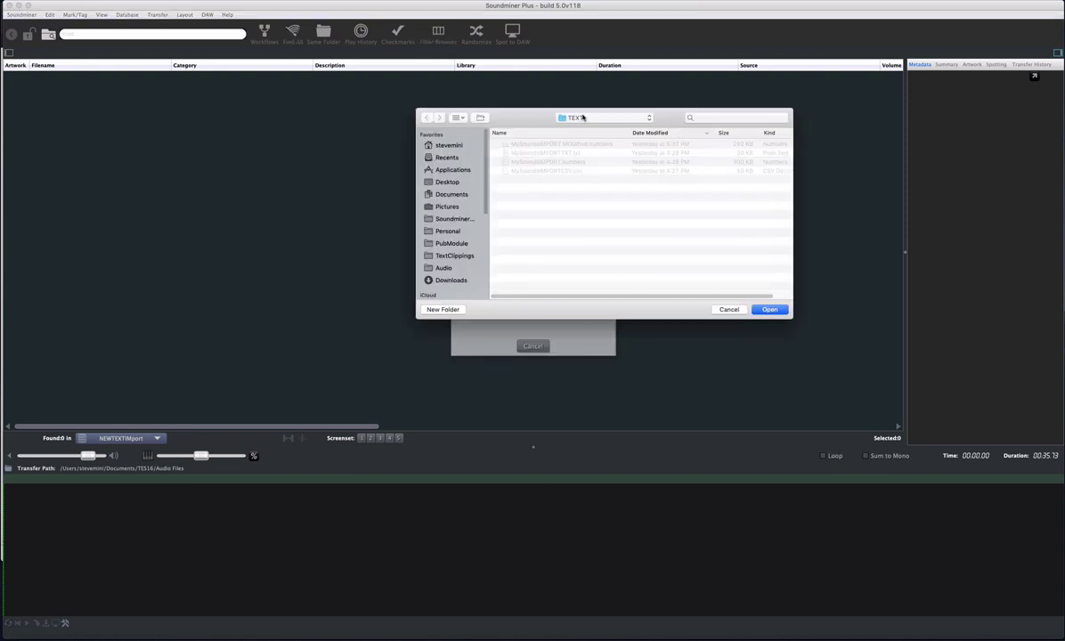
# Set MySoundsRAW as the folder holding the imported sound files
pyautogui.click(582, 118)
pyautogui.click(586, 131)
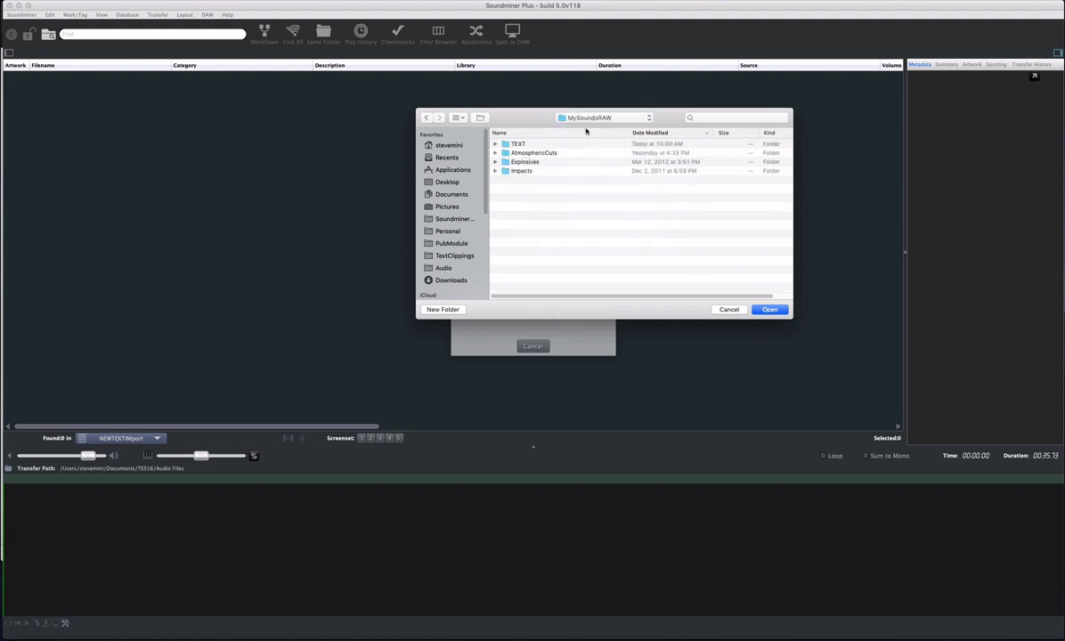
pyautogui.click(765, 309)
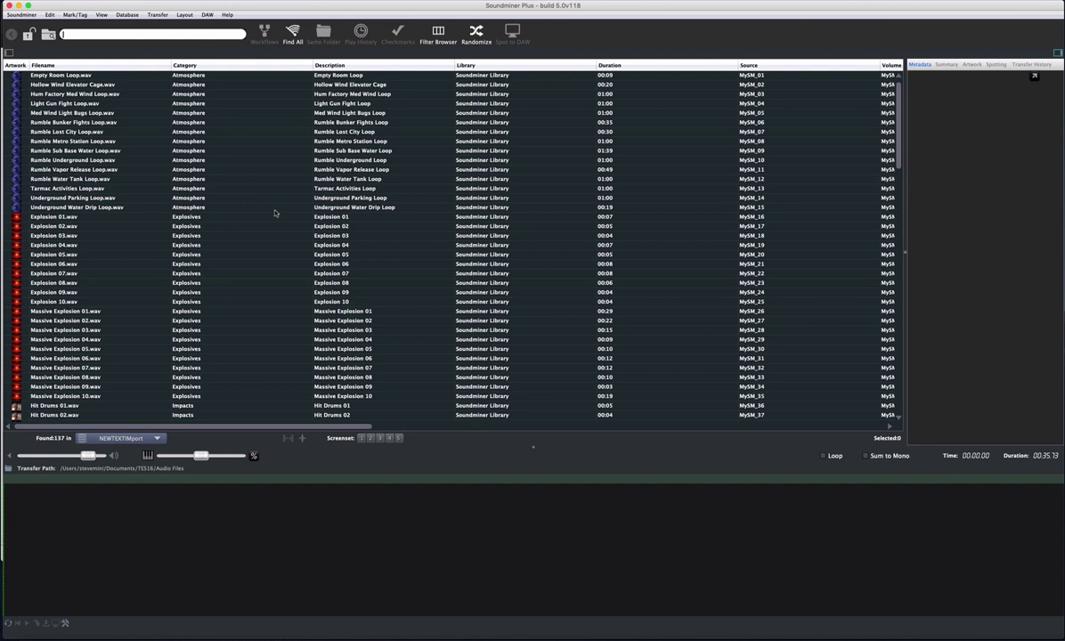
# Inspect the Rumble Metro Station Loop record, then select all 137 records
pyautogui.click(186, 140)
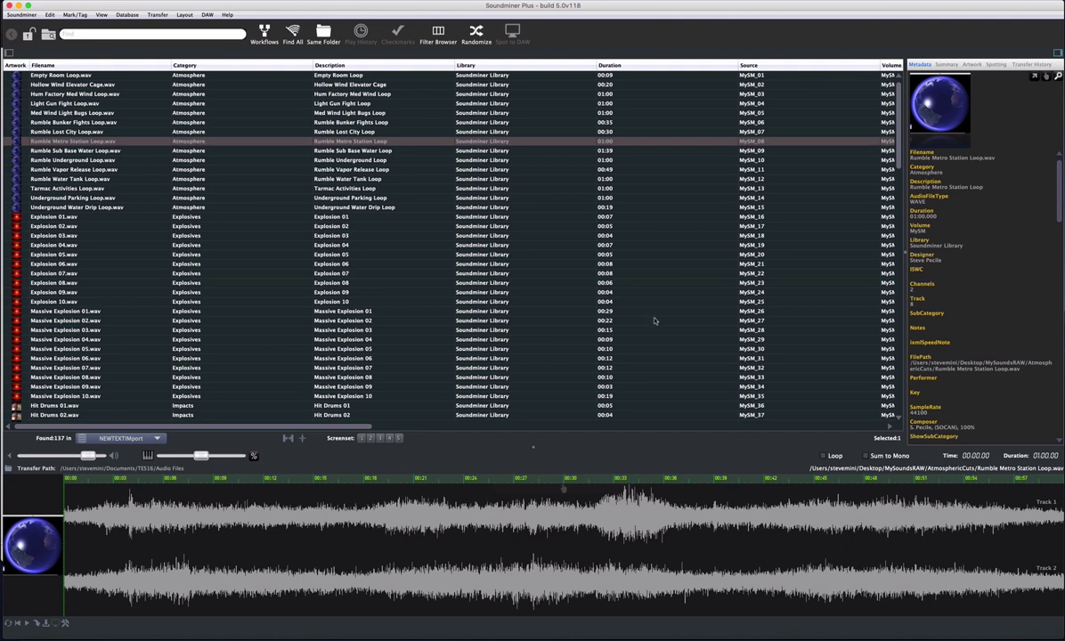
pyautogui.press('super+a')
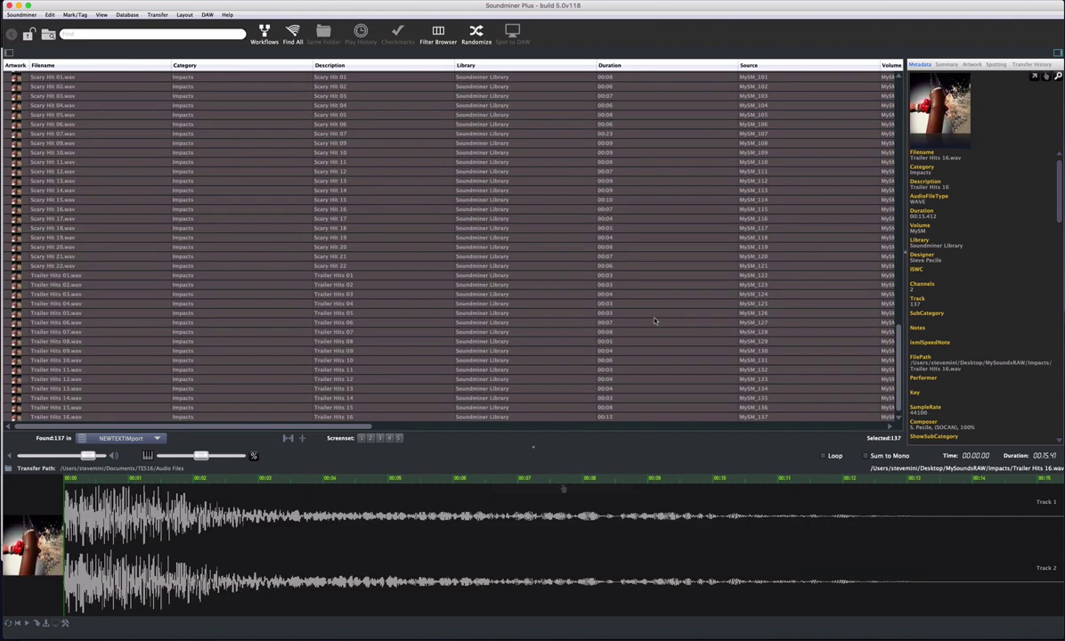
pyautogui.click(125, 15)
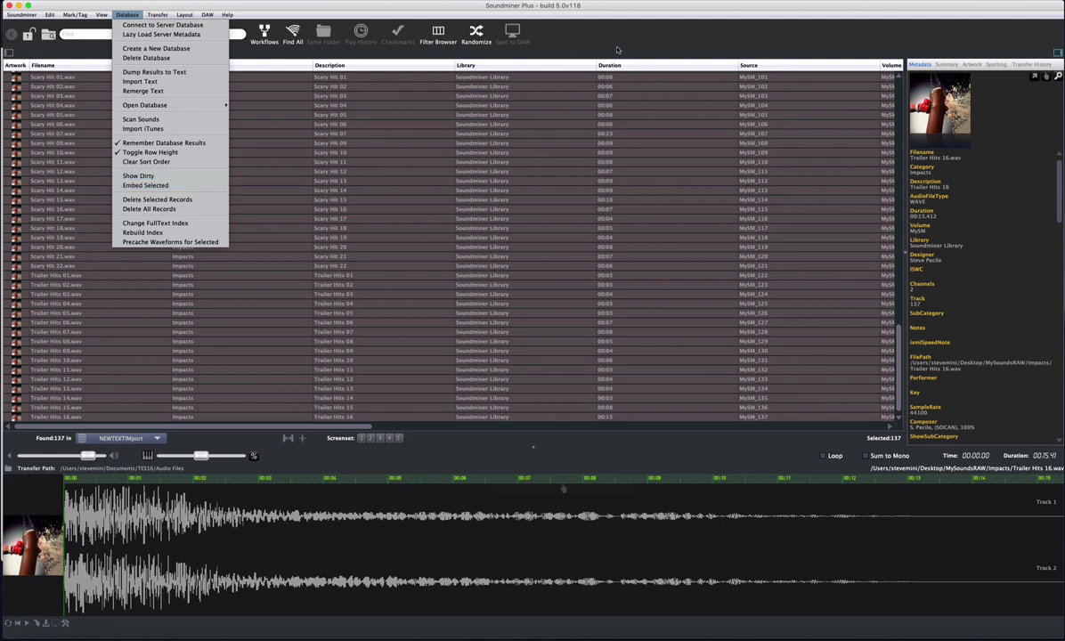
pyautogui.click(258, 191)
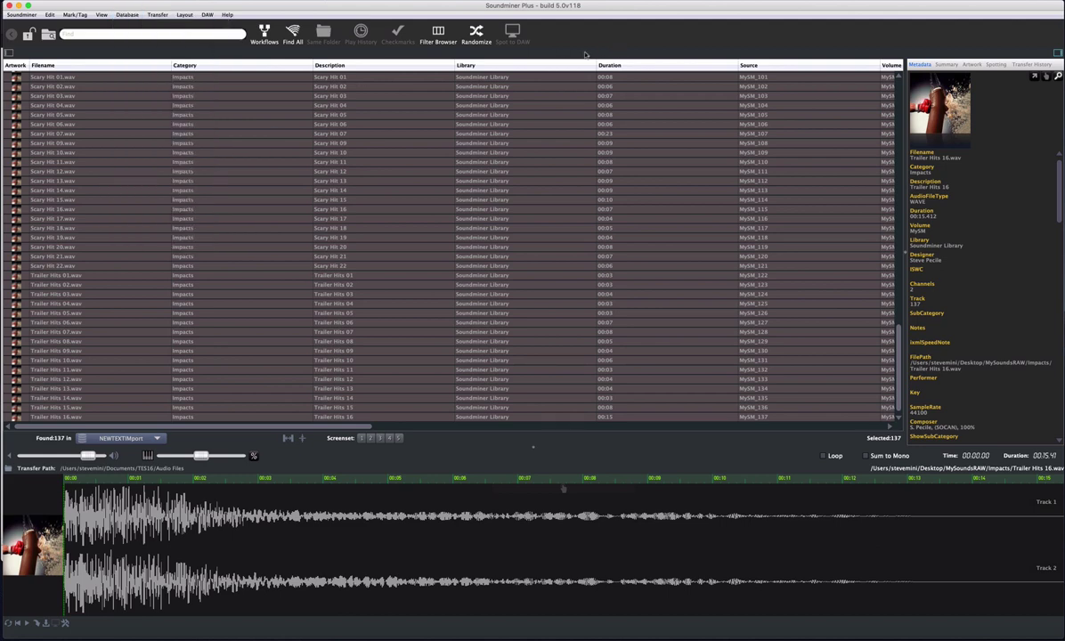
pyautogui.rightClick(263, 193)
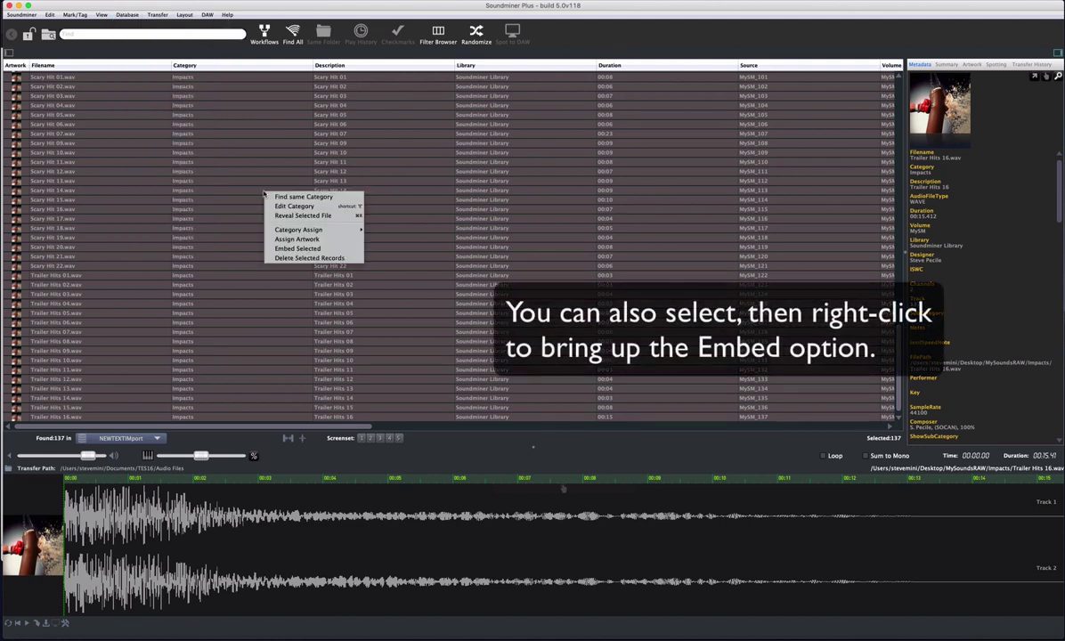
pyautogui.click(328, 249)
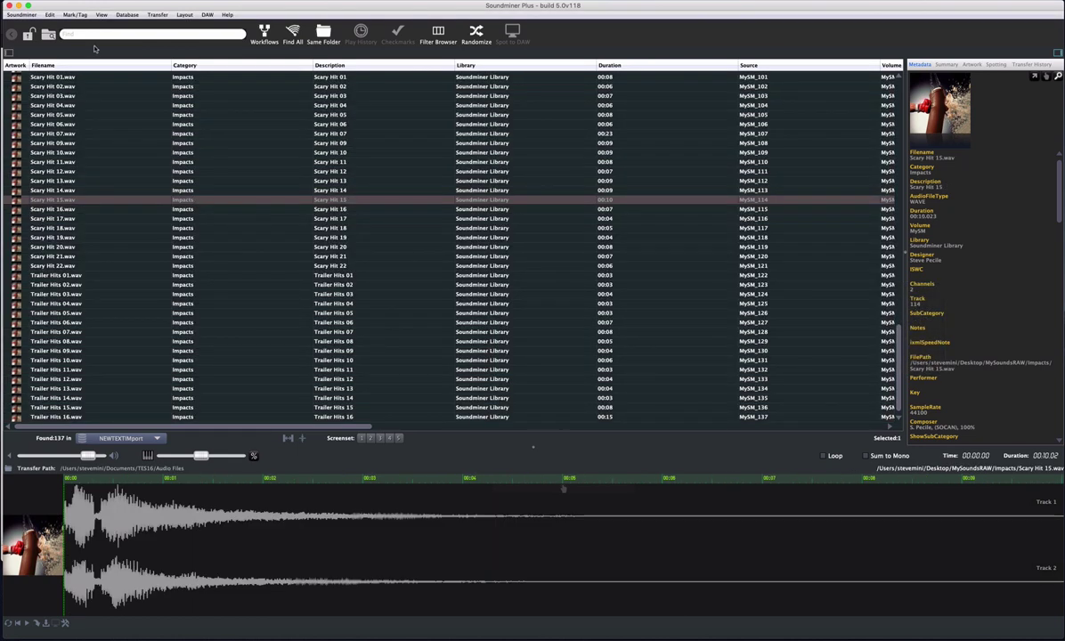
# Select Scary Hit 10, enlarge list rows to show big artwork, and return to the list top
pyautogui.click(181, 154)
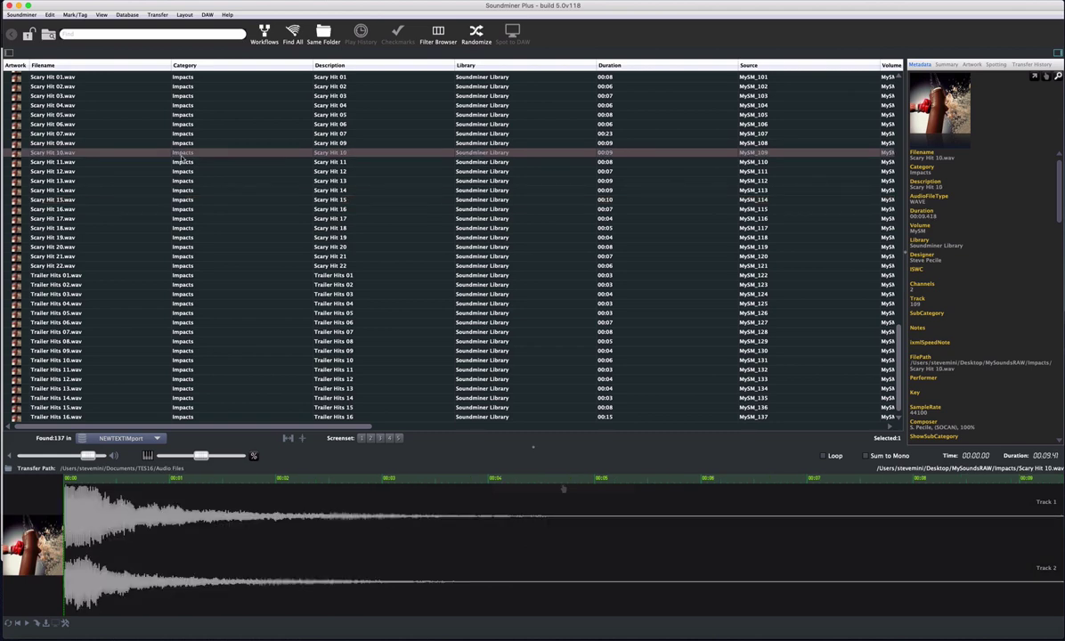
pyautogui.scroll(10, 181, 154)
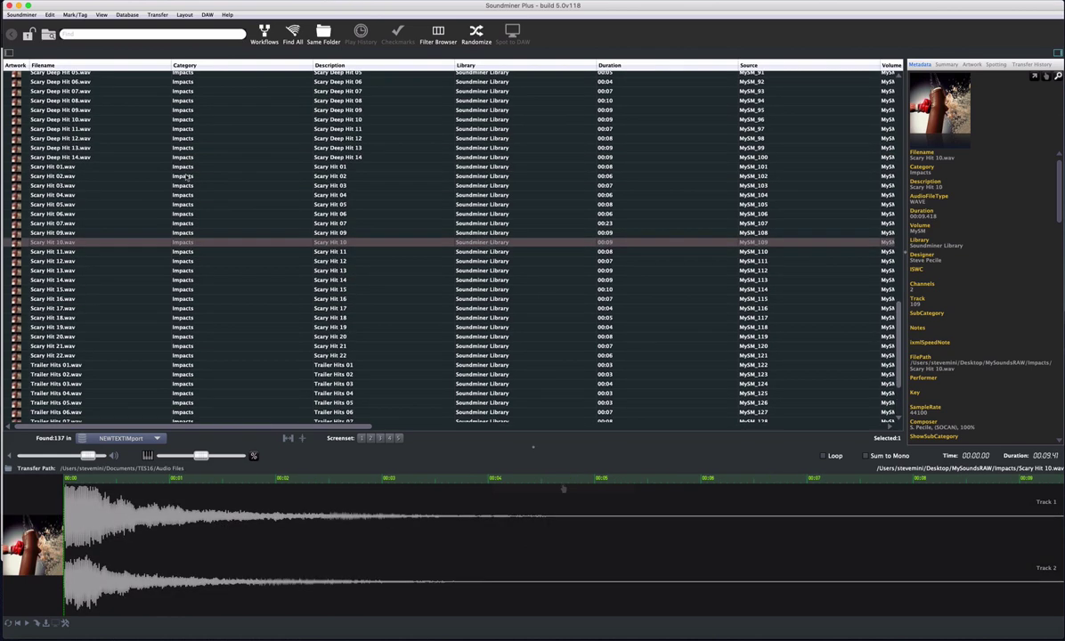
pyautogui.scroll(15, 184, 225)
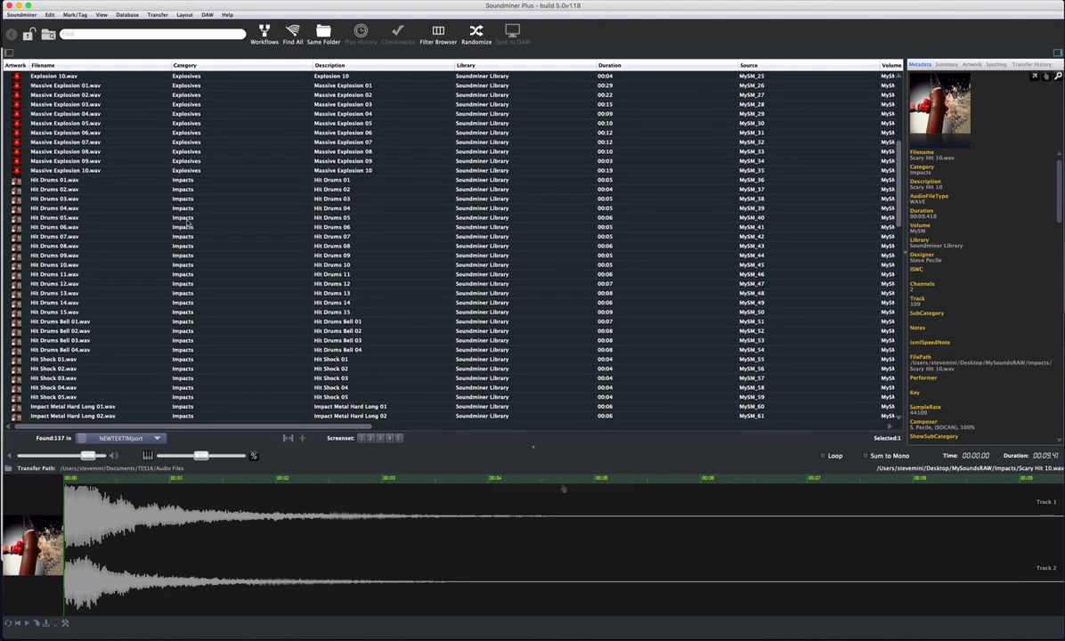
pyautogui.click(302, 438)
pyautogui.scroll(10, 228, 367)
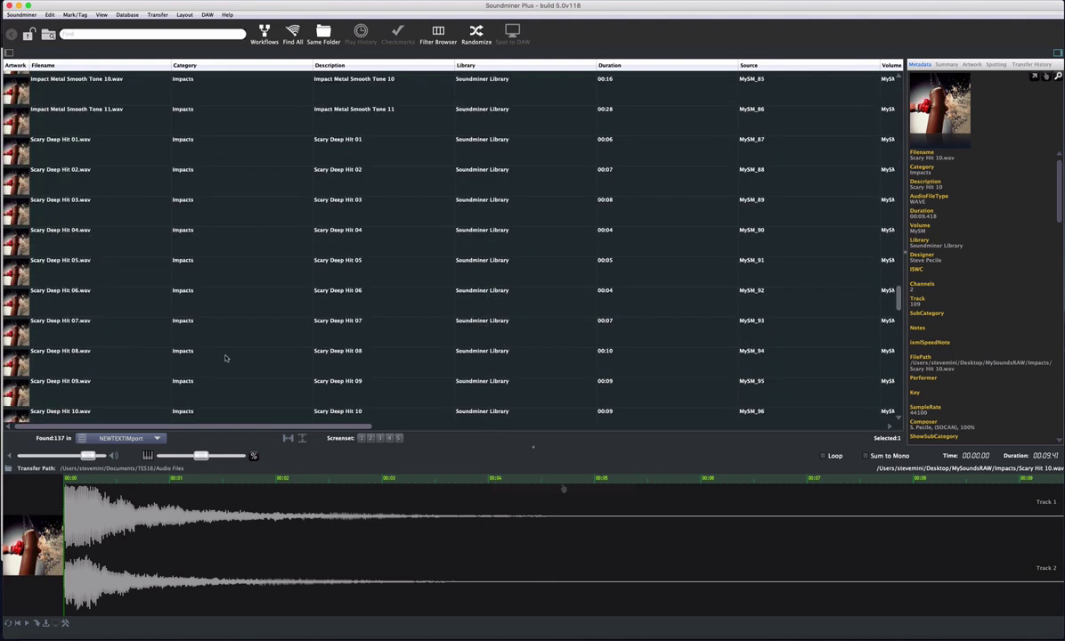
pyautogui.moveTo(886, 258); pyautogui.dragTo(877, 81)
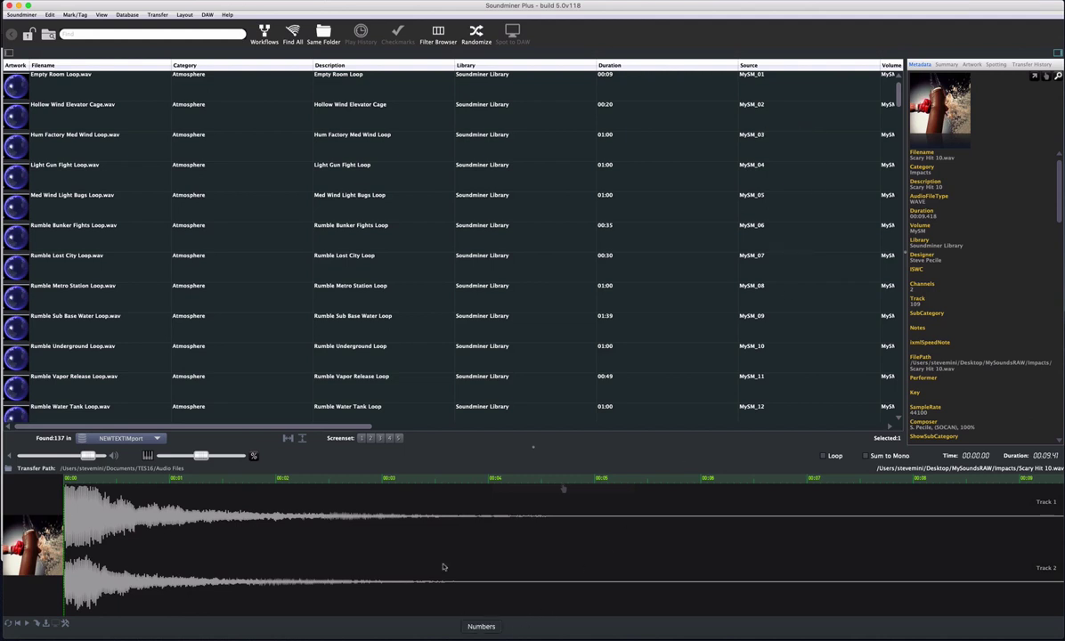
pyautogui.click(127, 14)
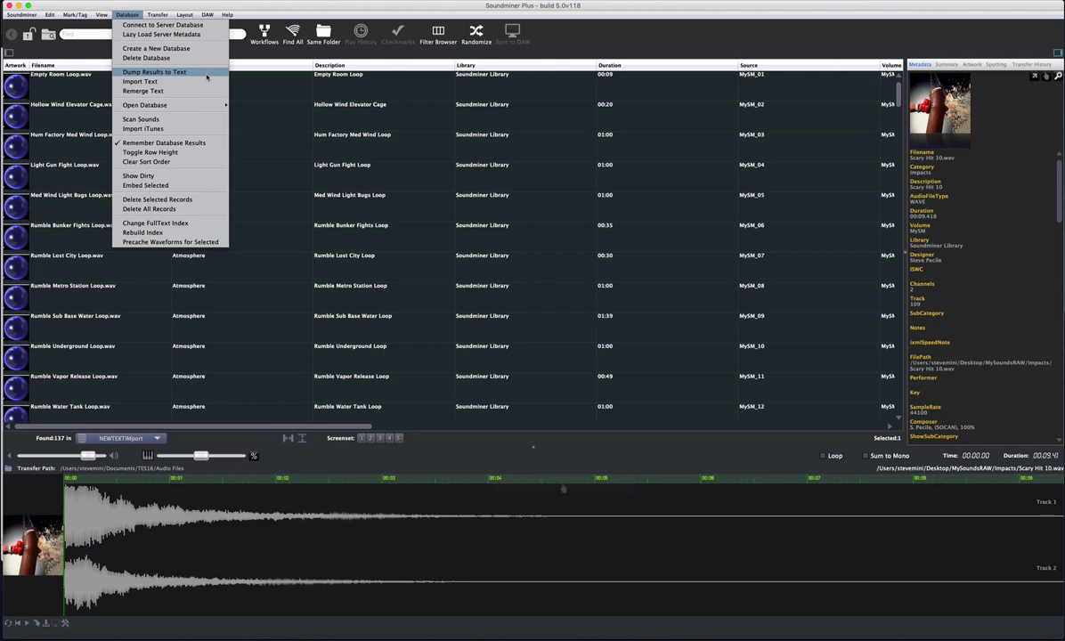
# Review the available list column fields, reorder the Duration column, and select all 137 records
pyautogui.click(271, 109)
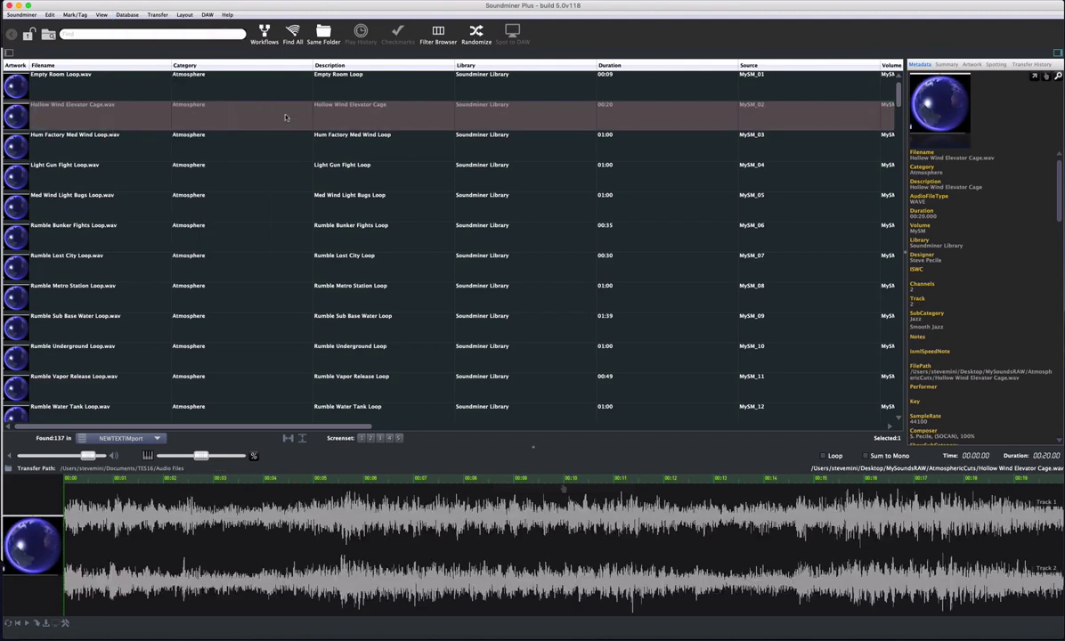
pyautogui.rightClick(283, 72)
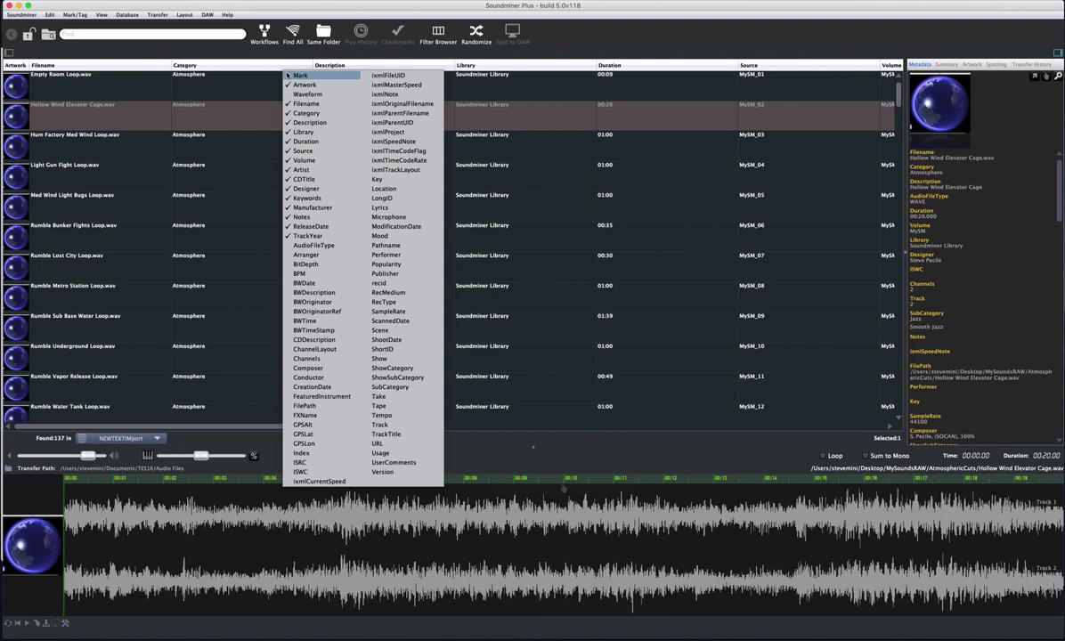
pyautogui.click(225, 194)
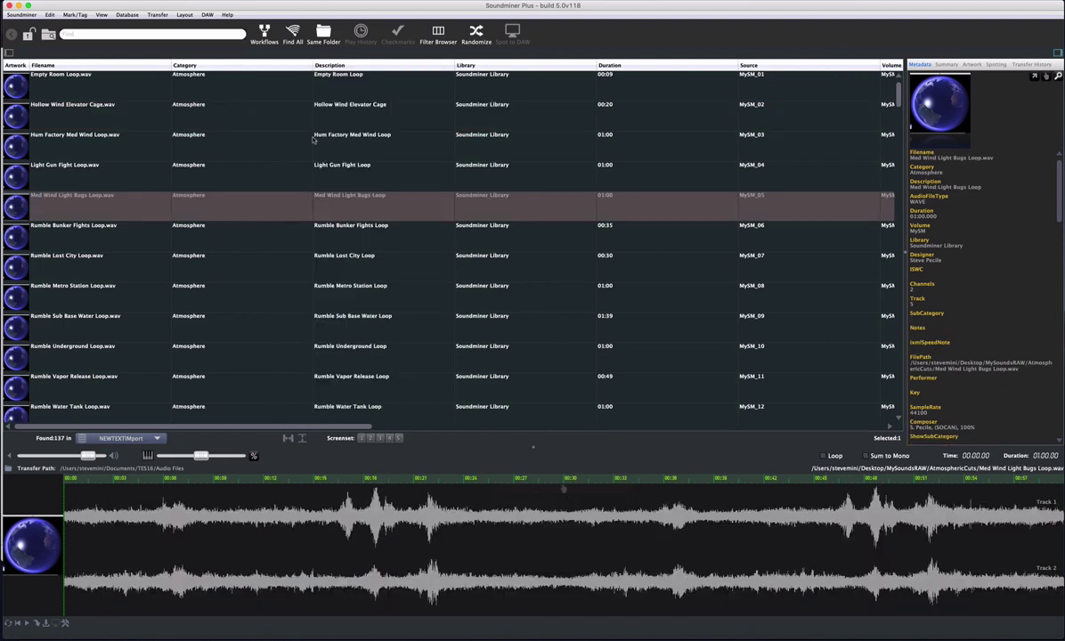
pyautogui.moveTo(618, 67)
pyautogui.mouseDown()
pyautogui.moveTo(512, 67)
pyautogui.moveTo(633, 70)
pyautogui.mouseUp()
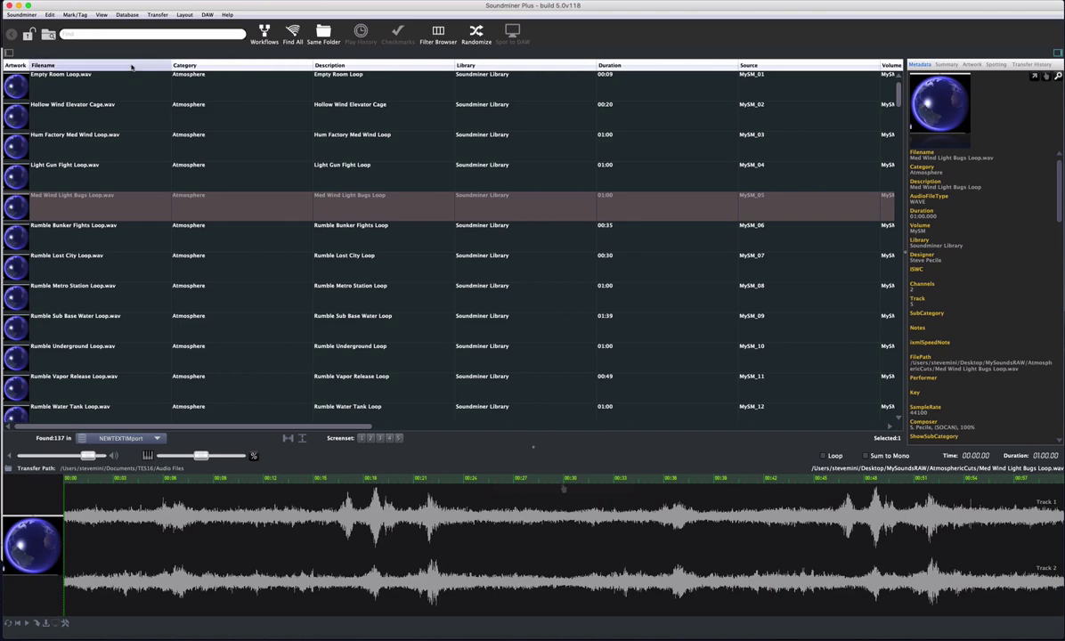
pyautogui.press('super+a')
# Dump the selected results to a text file saved as DympmyDB
pyautogui.click(127, 14)
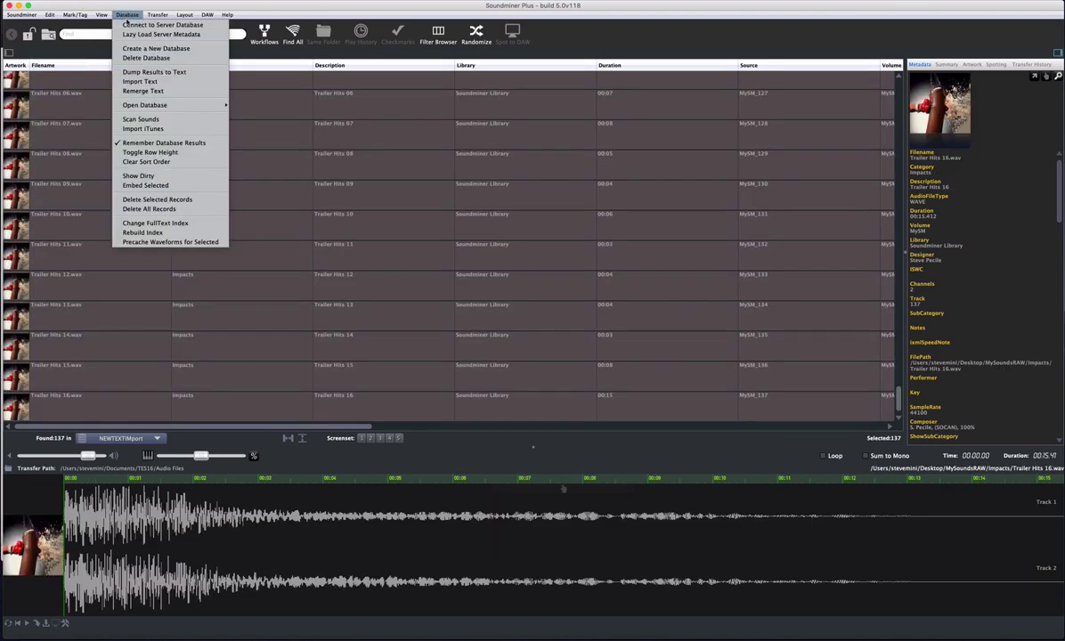
pyautogui.click(153, 73)
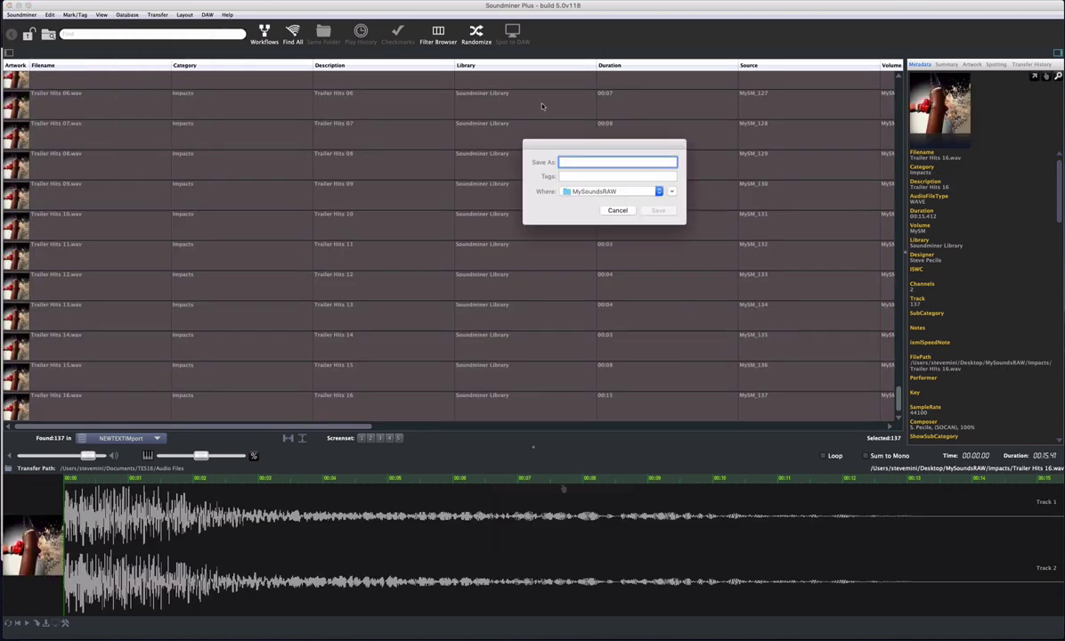
pyautogui.write('DympmyDB')
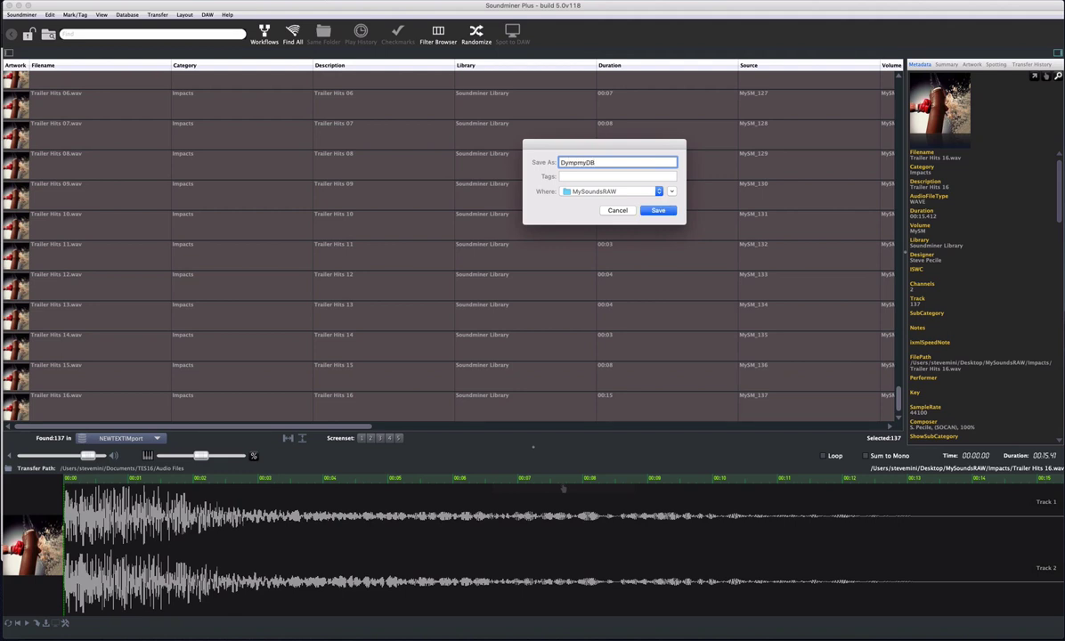
pyautogui.press('Return')
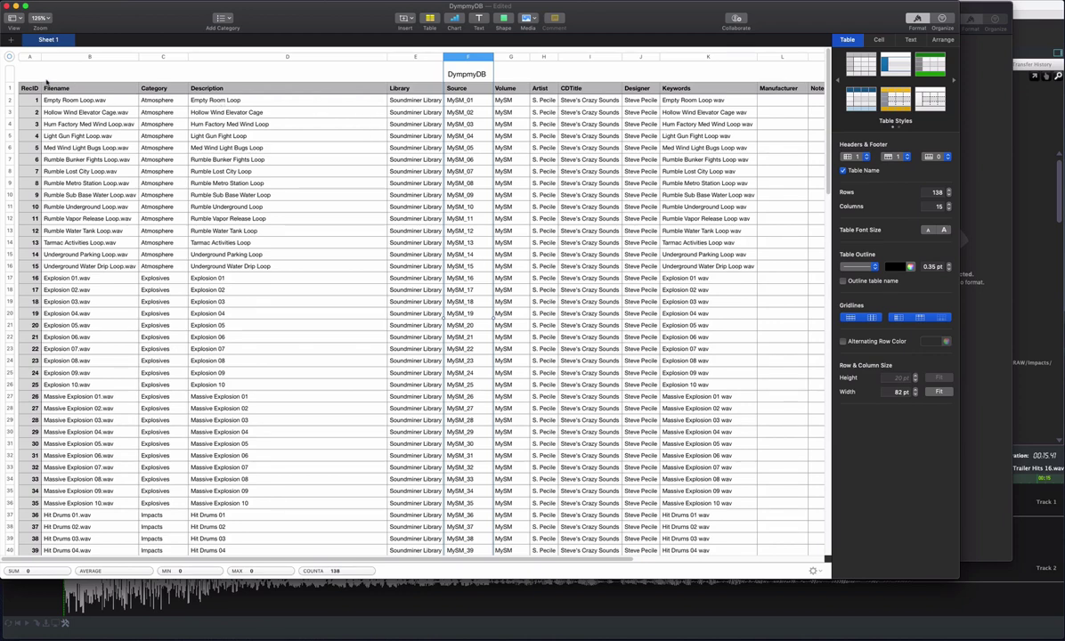
# Select the RecID column and the Filename, Category and Description header cells in DympmyDB
pyautogui.click(31, 57)
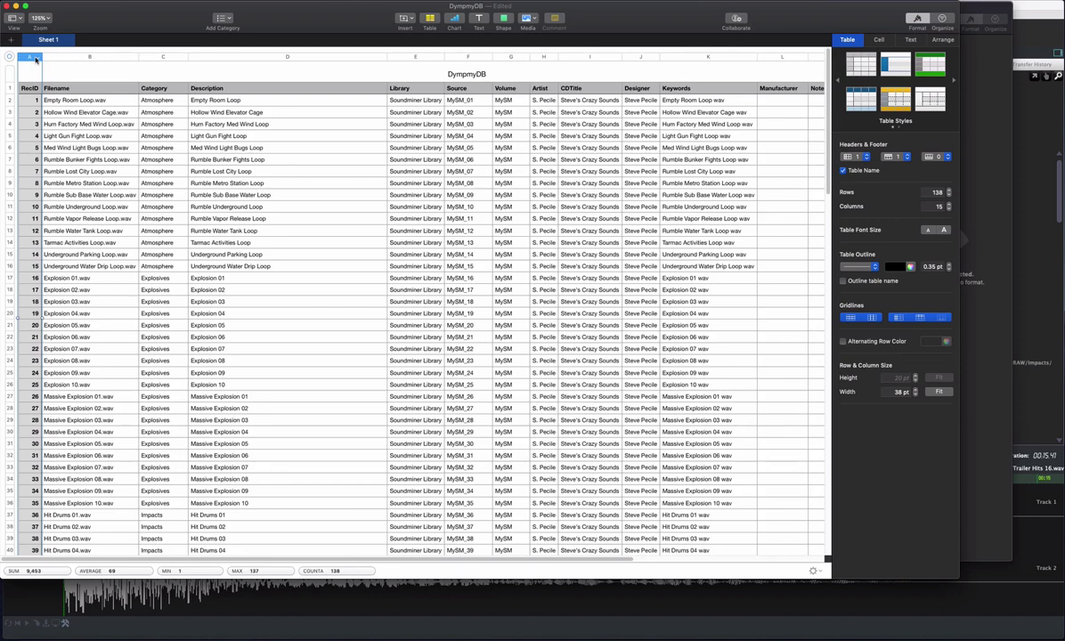
pyautogui.click(87, 87)
pyautogui.click(164, 89)
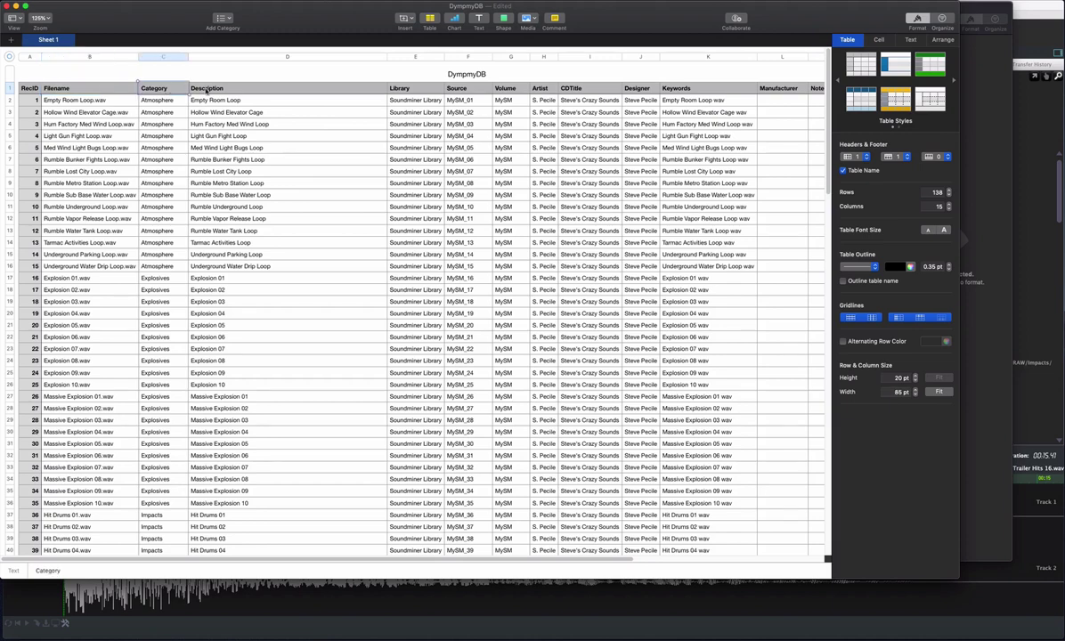
pyautogui.click(214, 89)
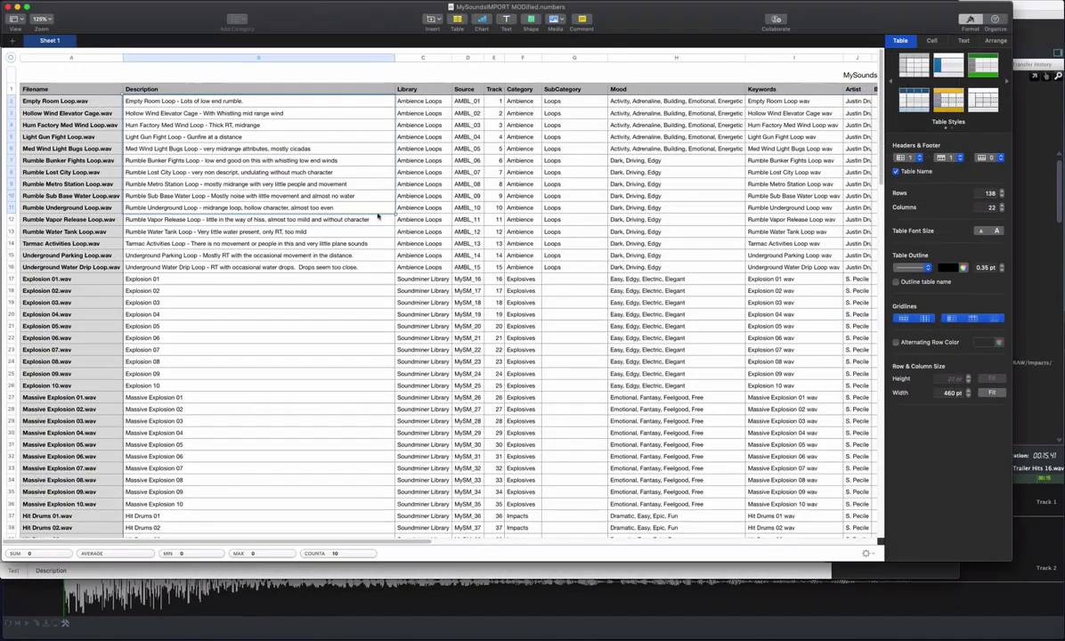
# Copy the ambience description, library and source cells from MySoundsIMPORT MODified into DympmyDB
pyautogui.moveTo(377, 216); pyautogui.dragTo(455, 265)
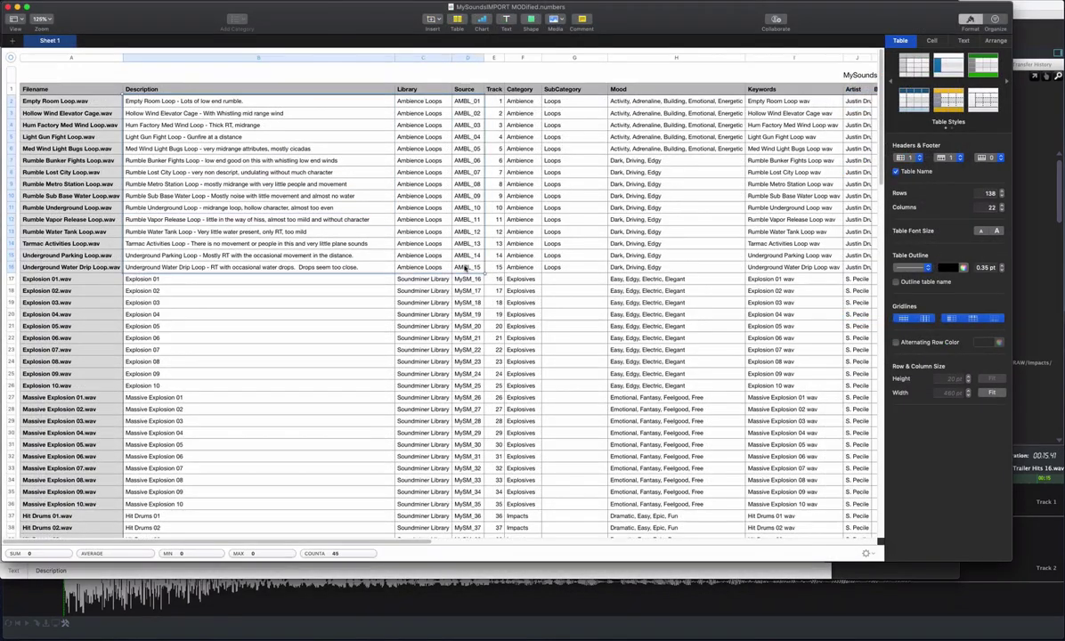
pyautogui.click(328, 127)
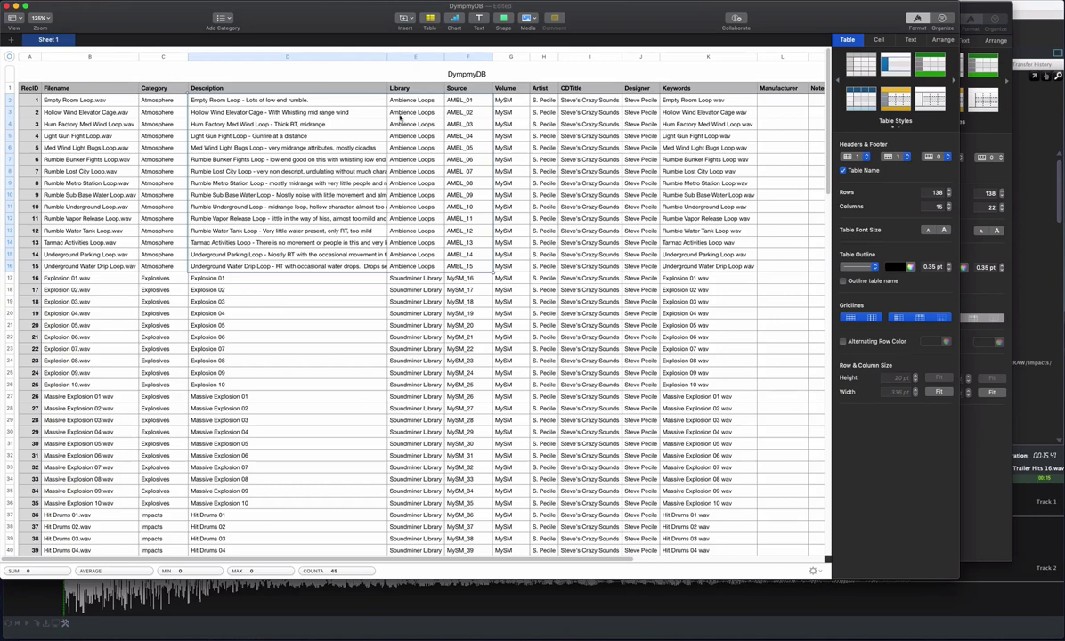
pyautogui.click(299, 5)
pyautogui.click(331, 136)
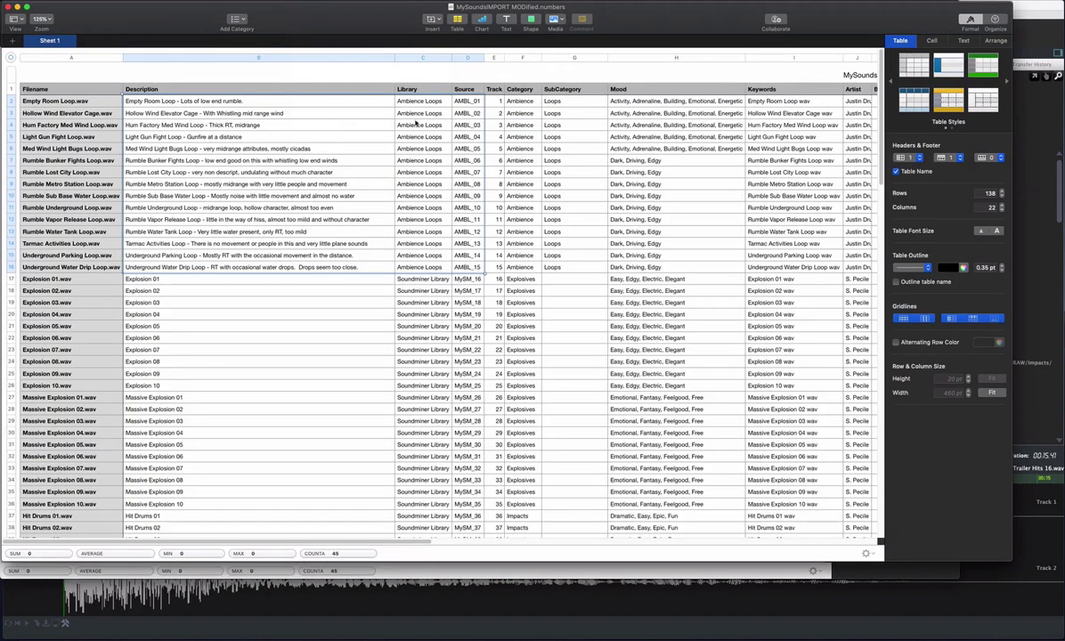
# Copy the ambience Category and SubCategory cells, rows 1–15, and the credit columns into DympmyDB
pyautogui.moveTo(512, 90); pyautogui.dragTo(544, 267)
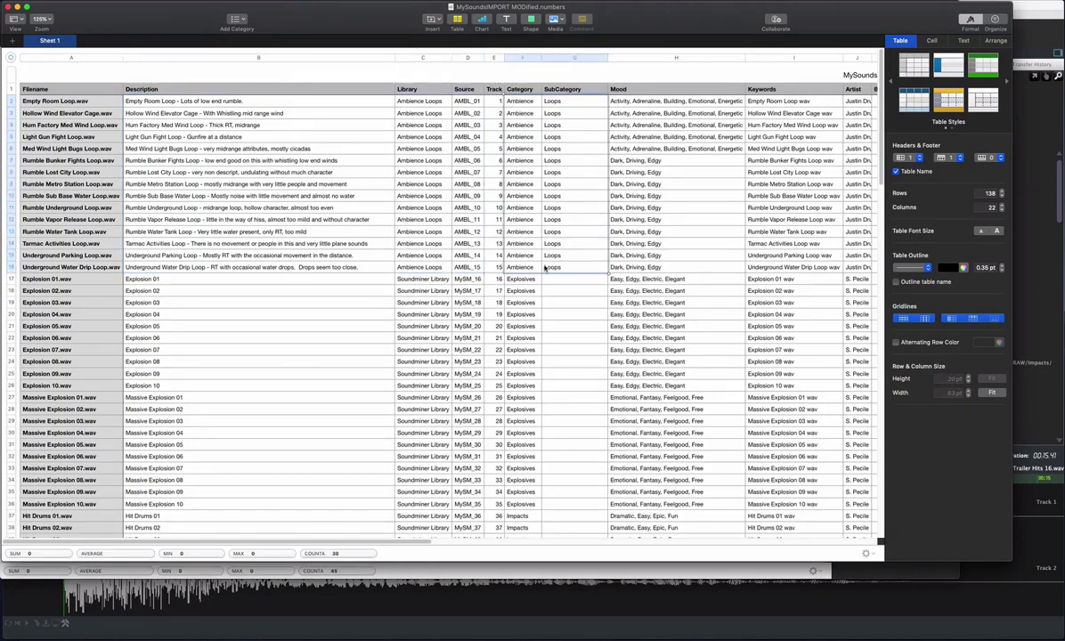
pyautogui.click(301, 5)
pyautogui.click(338, 127)
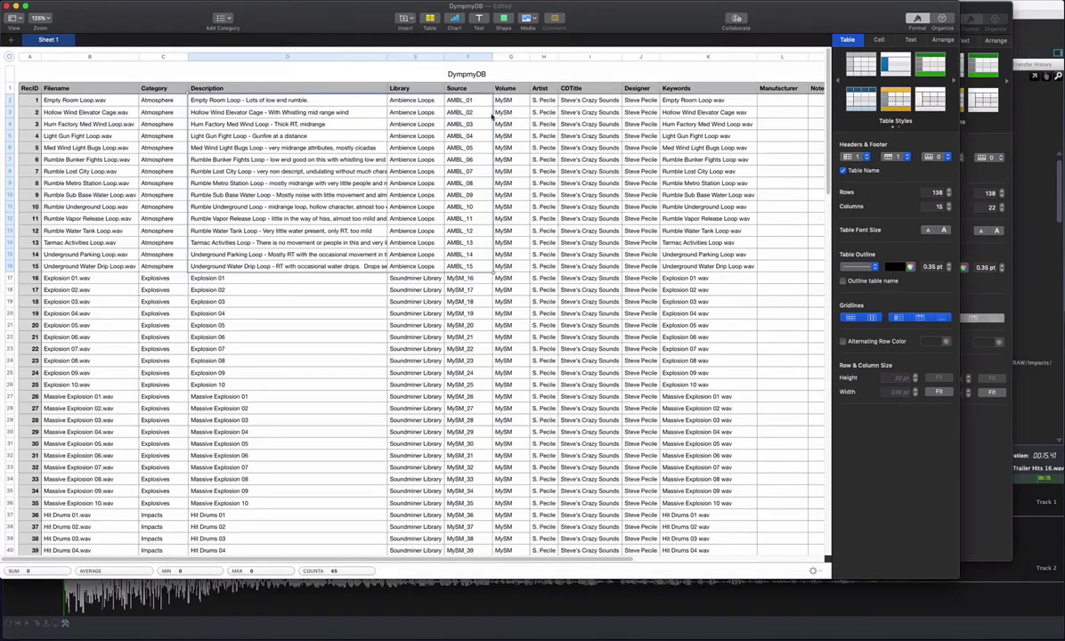
pyautogui.click(301, 5)
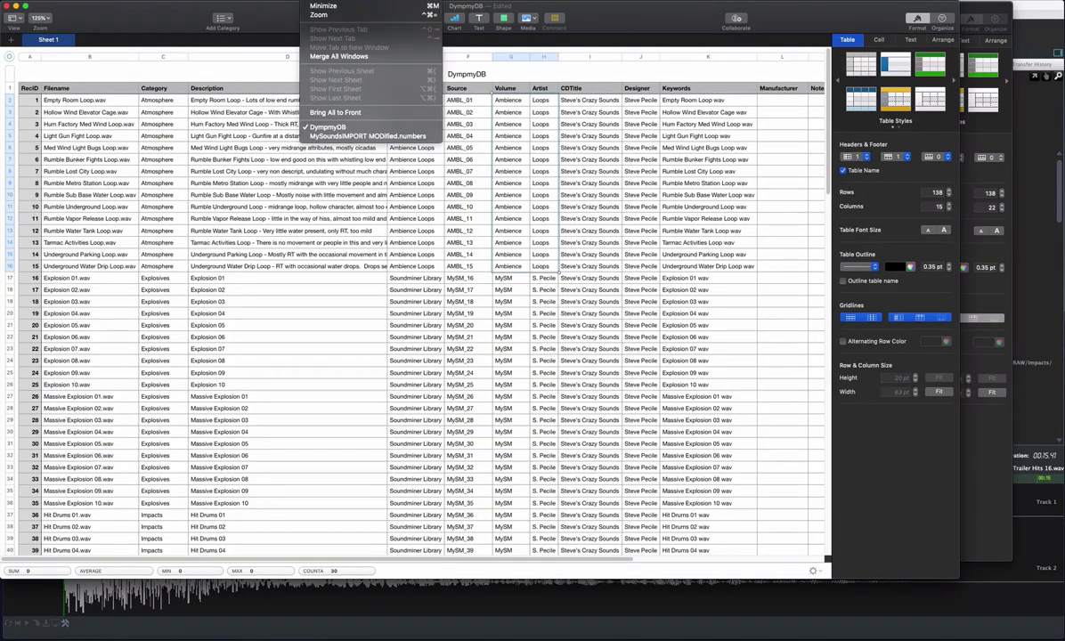
pyautogui.click(339, 135)
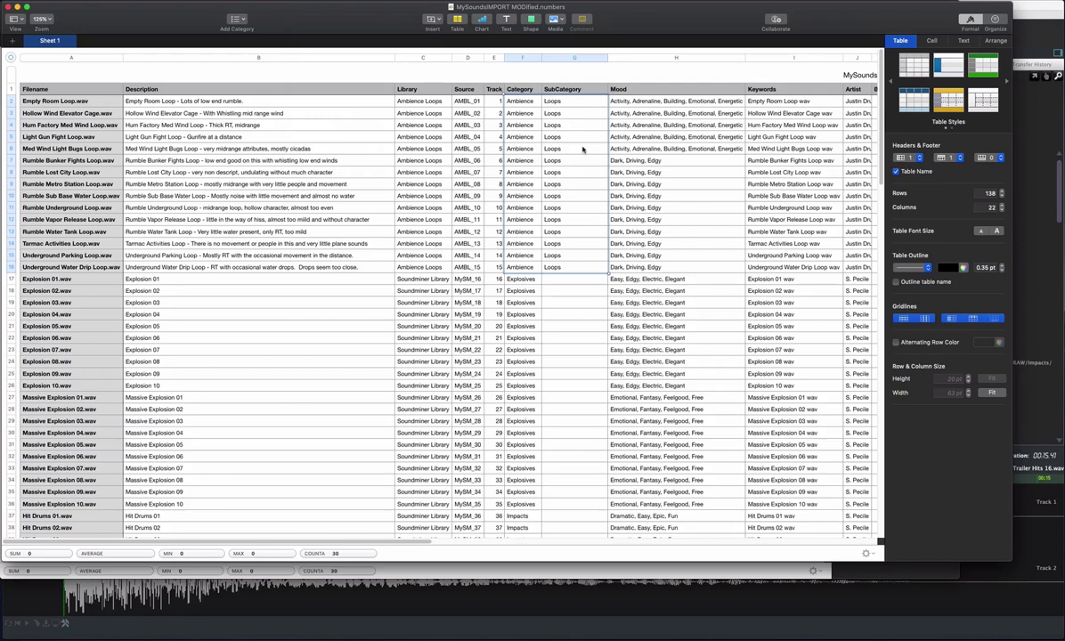
pyautogui.hscroll(5, 596, 353)
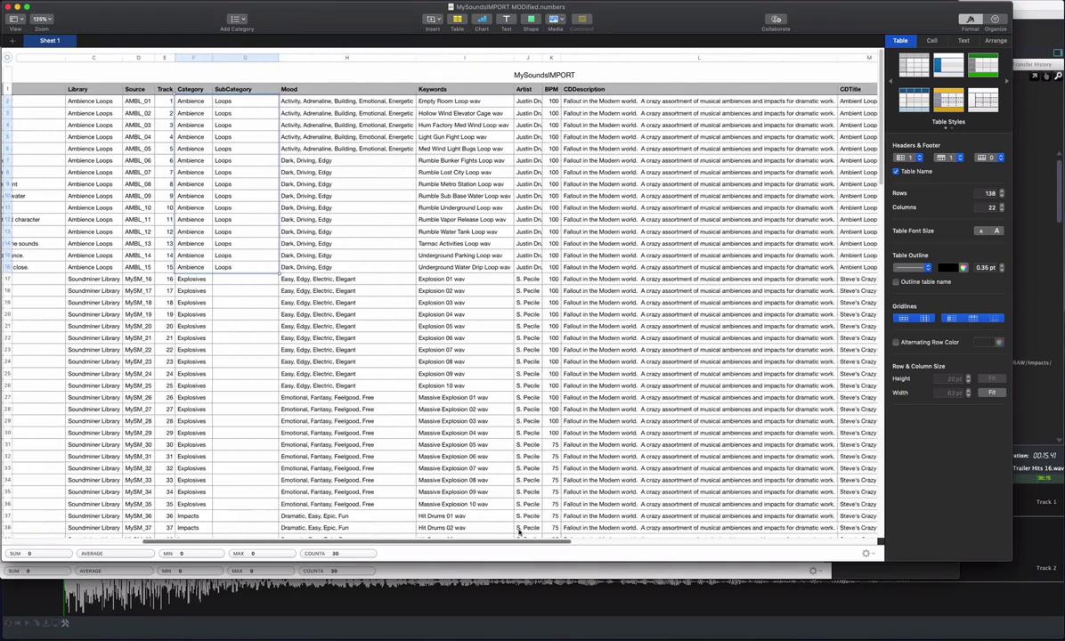
pyautogui.hscroll(2, 519, 531)
pyautogui.click(313, 1)
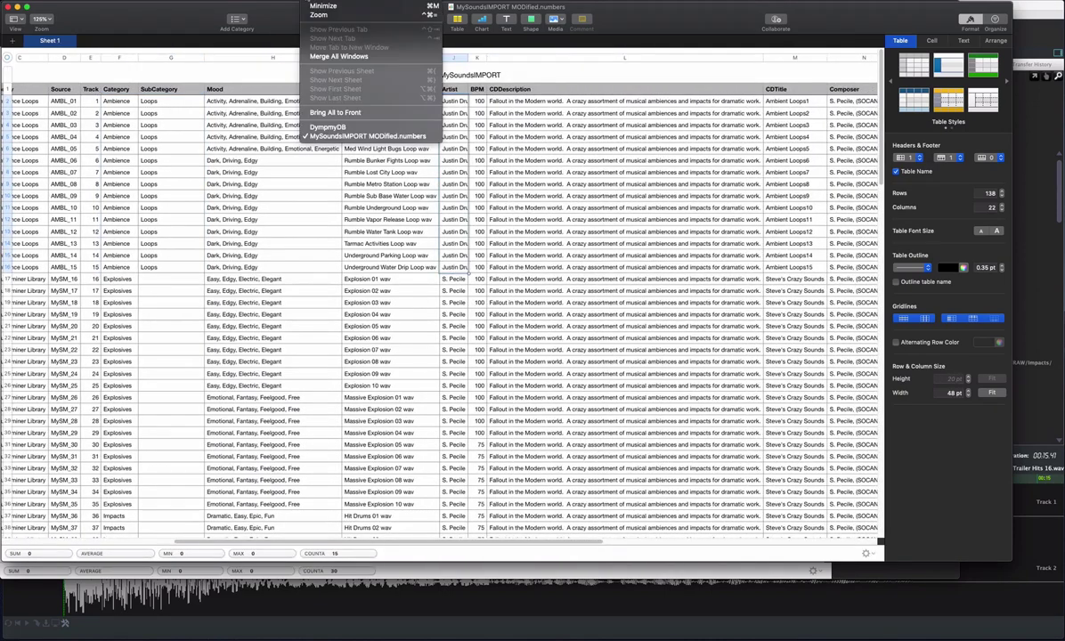
pyautogui.click(327, 126)
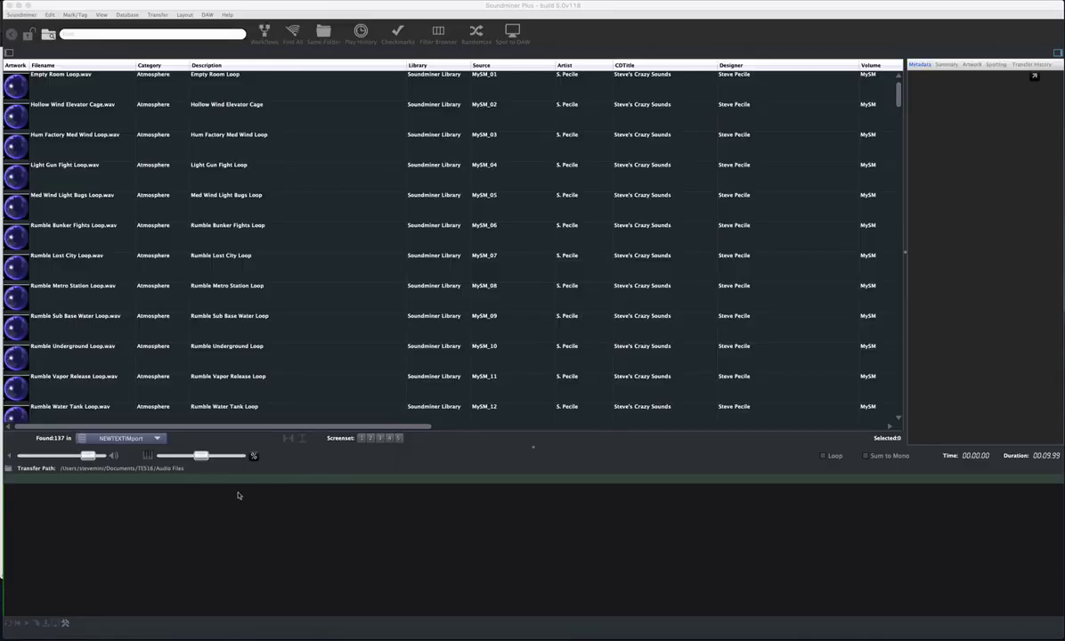
# Keep NEWTEXTImport as the current database and bring up the Database menu's Remerge Text command
pyautogui.click(156, 442)
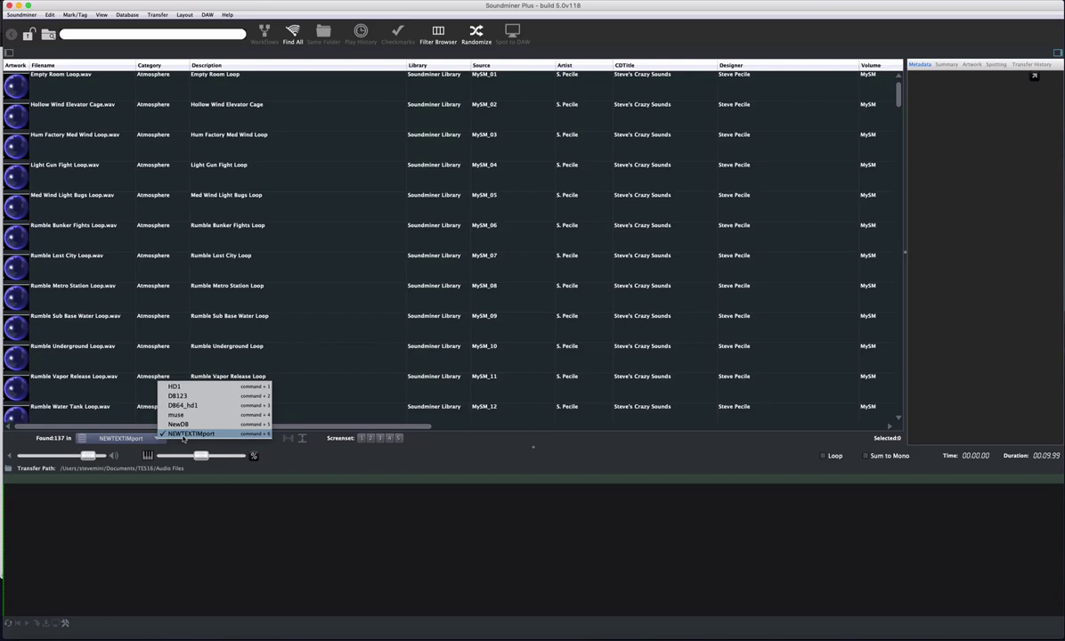
pyautogui.click(184, 434)
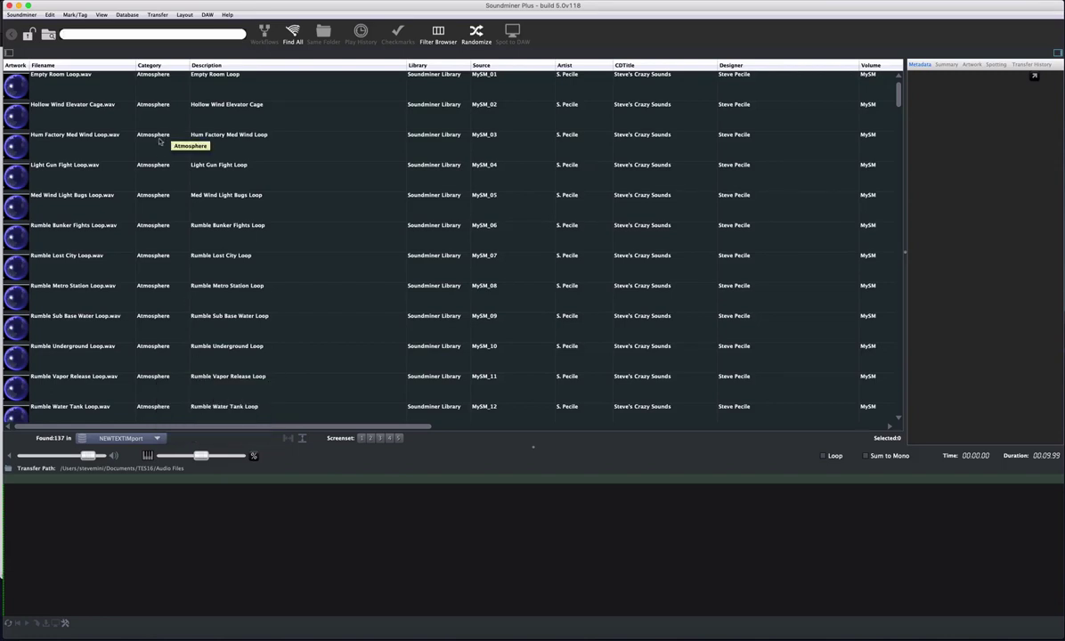
pyautogui.click(125, 15)
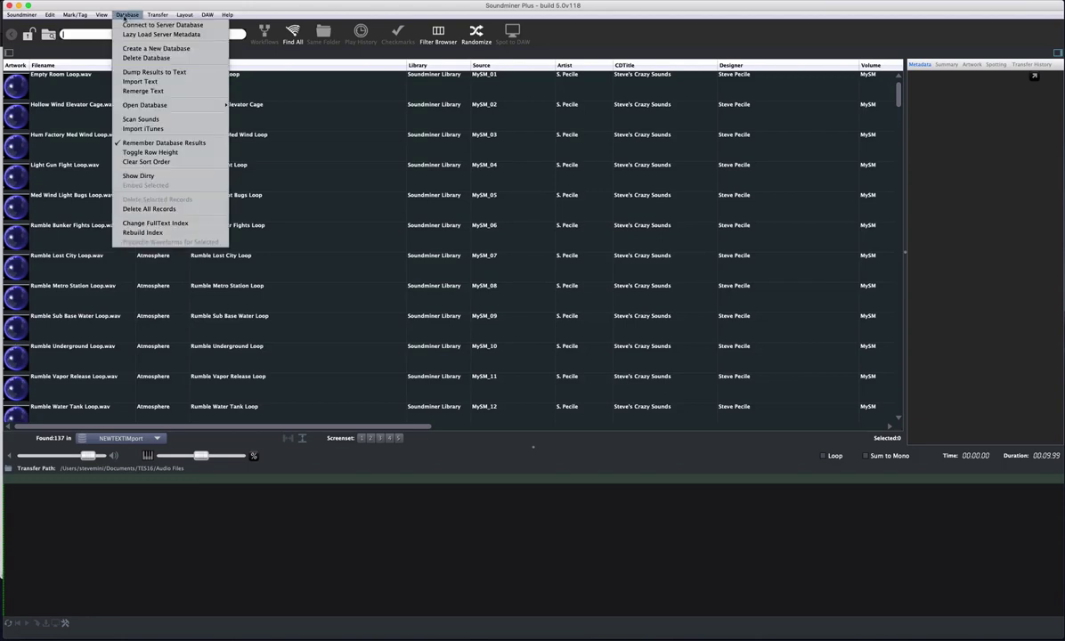
# Remerge DympmyDBMODTXT.txt from the MySoundsRAW folder into the NEWTEXTImport records
pyautogui.click(173, 92)
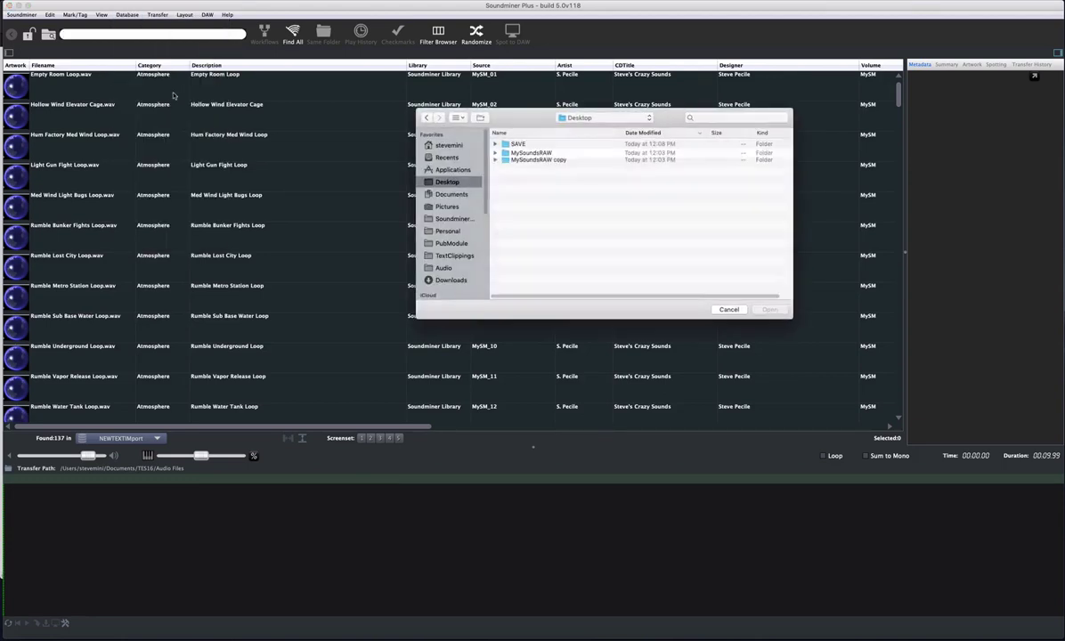
pyautogui.doubleClick(513, 153)
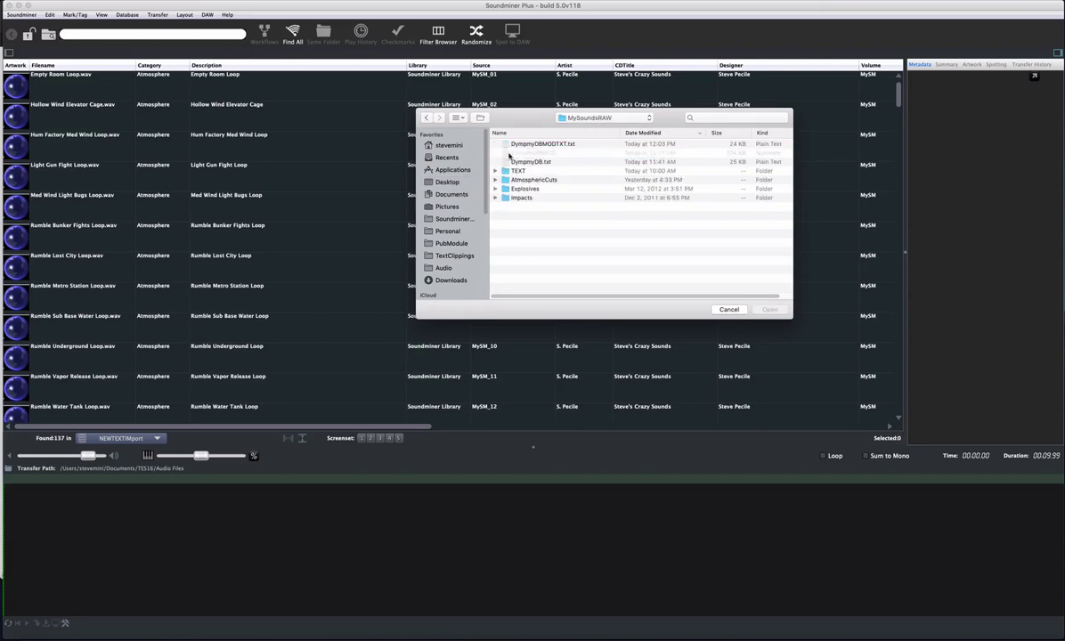
pyautogui.click(517, 145)
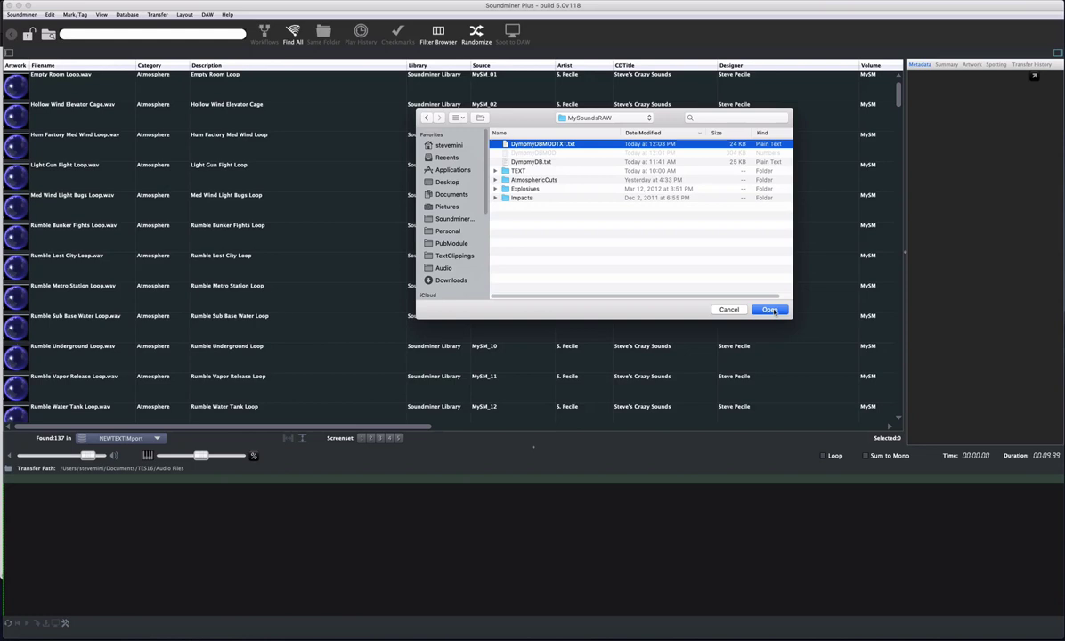
pyautogui.click(769, 310)
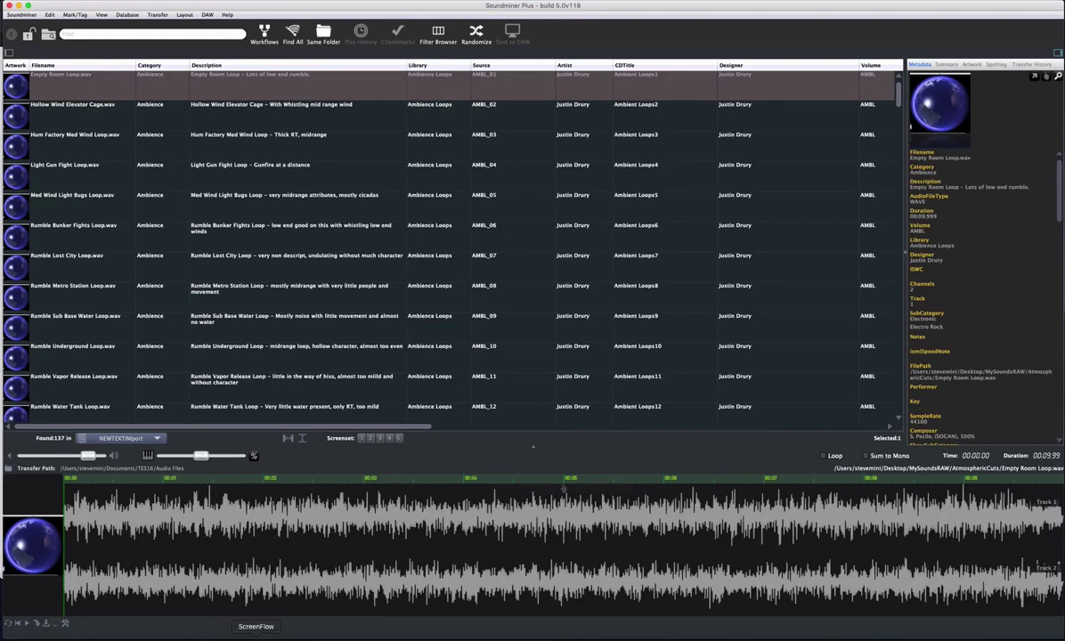
# Embed the remerged metadata into all 137 files, then switch to the empty NewDB database
pyautogui.click(256, 266)
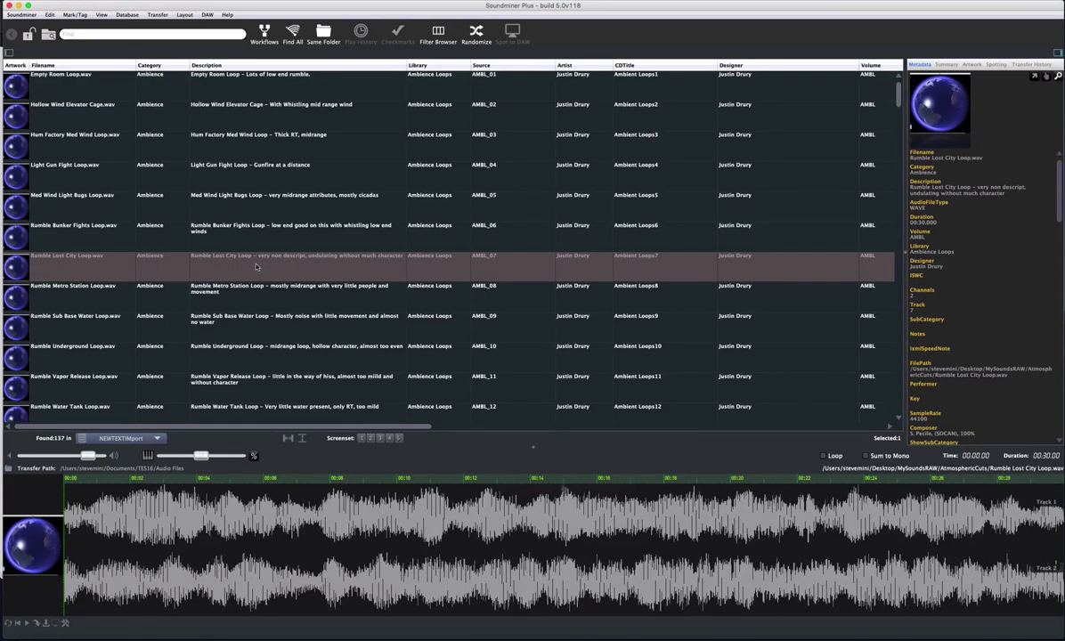
pyautogui.press('super+a')
pyautogui.click(125, 15)
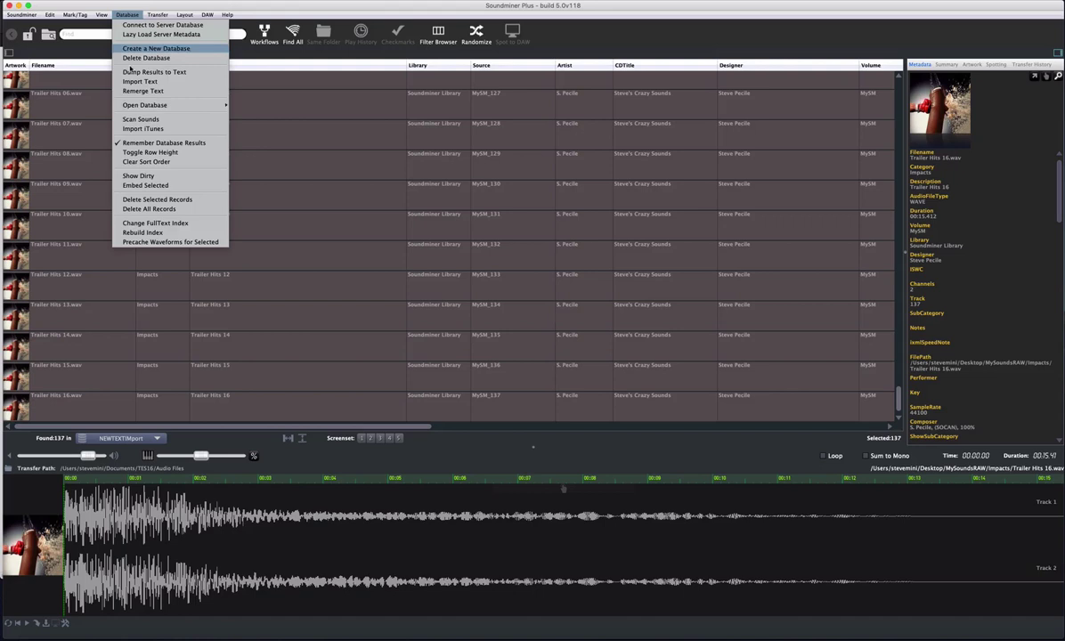
pyautogui.click(161, 186)
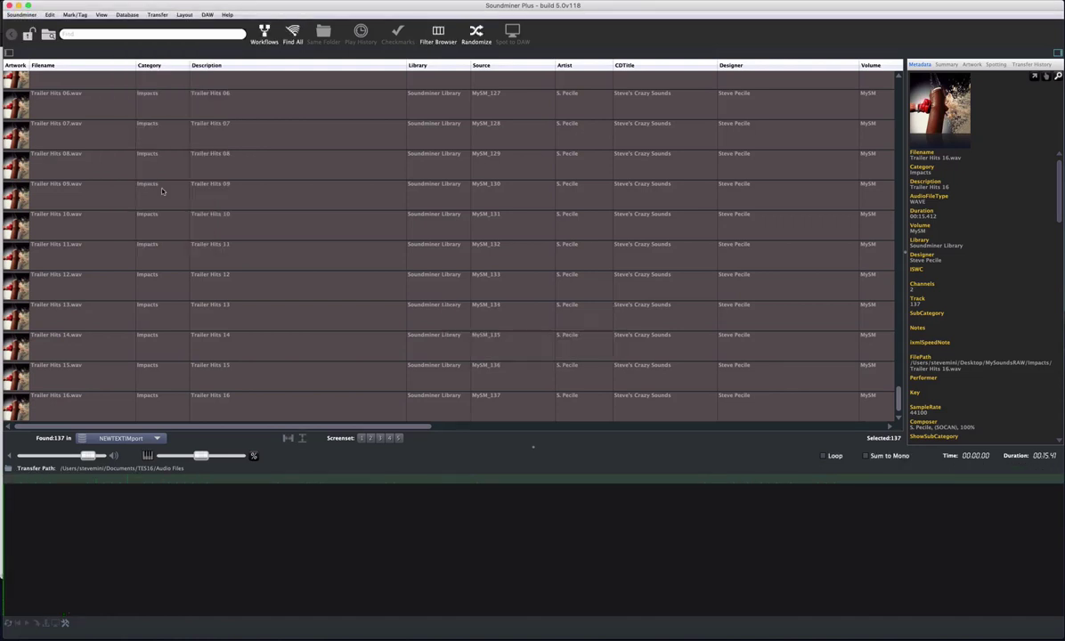
pyautogui.click(157, 438)
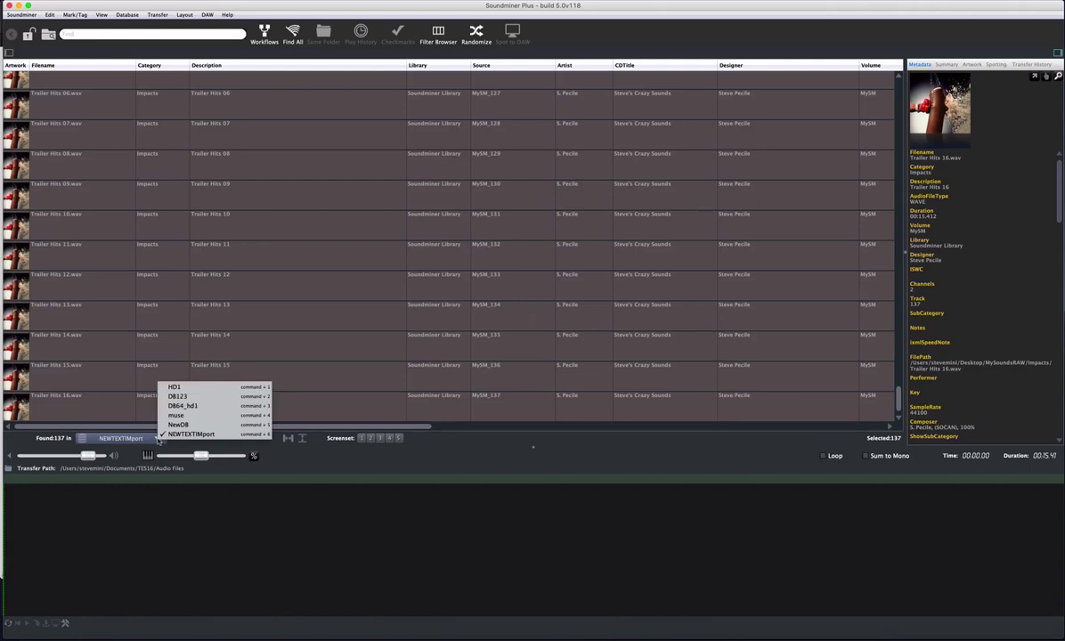
pyautogui.click(177, 425)
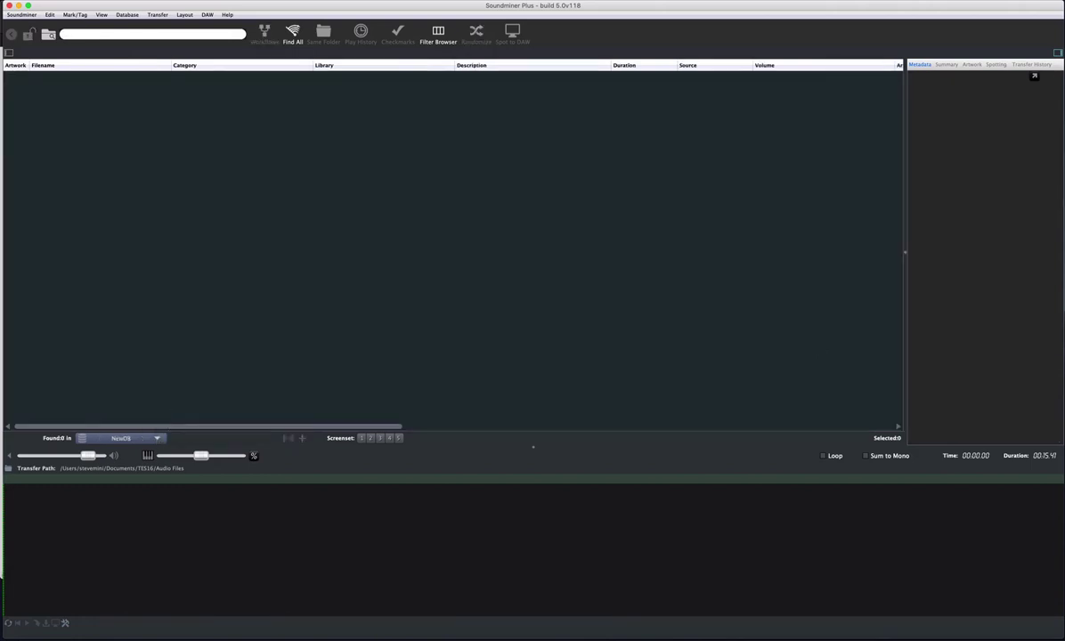
# Delete the RecID column from the DympmyDBMOD table so Filename becomes the first column
pyautogui.moveTo(1064, 222); pyautogui.dragTo(547, 209)
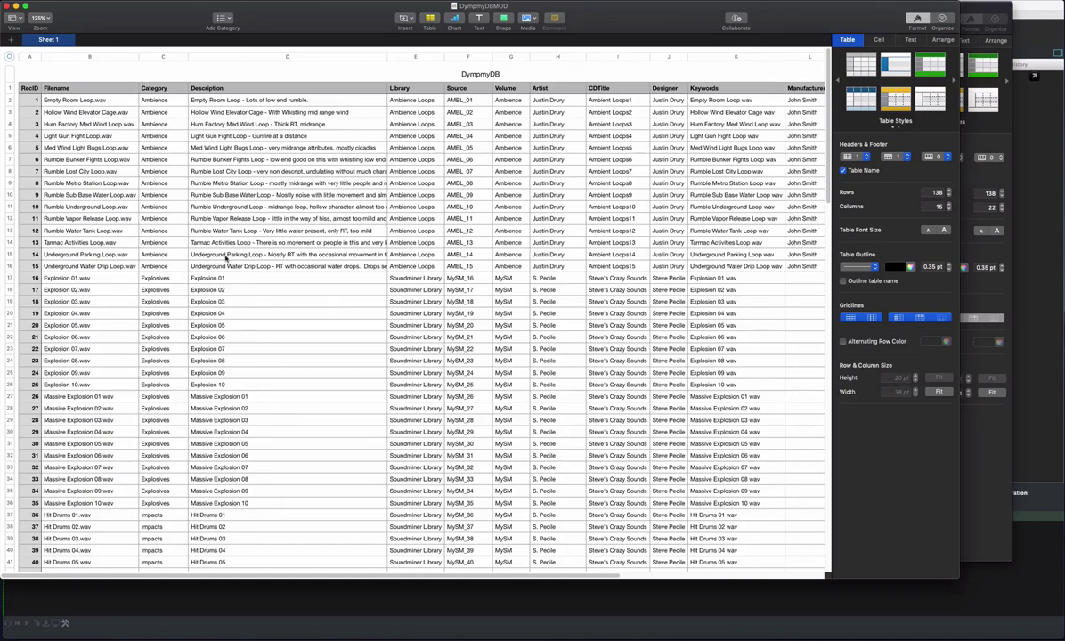
pyautogui.click(32, 57)
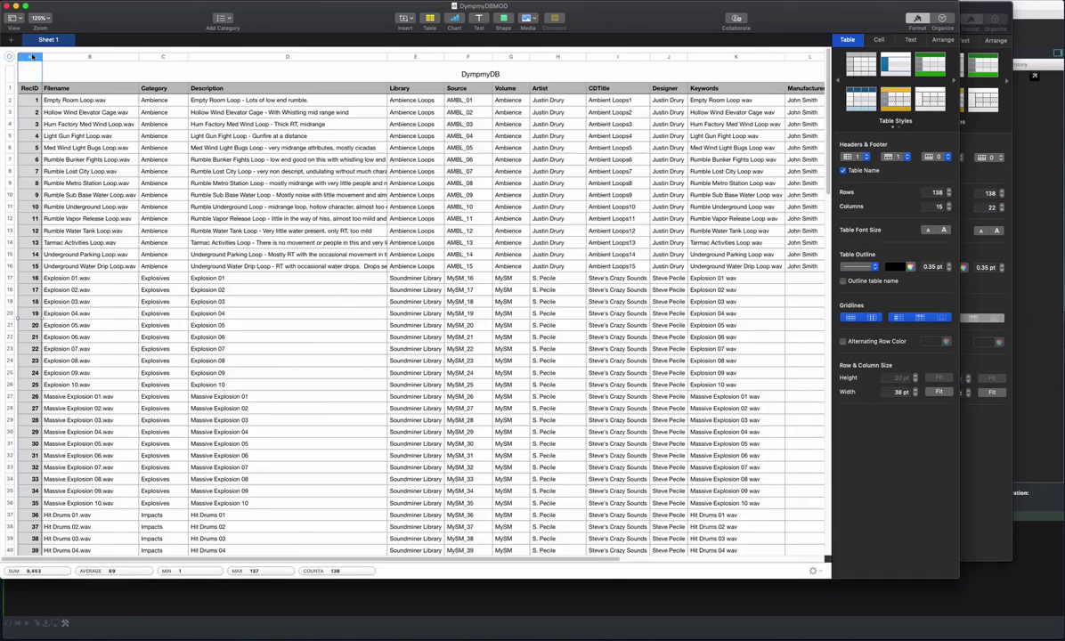
pyautogui.click(135, 4)
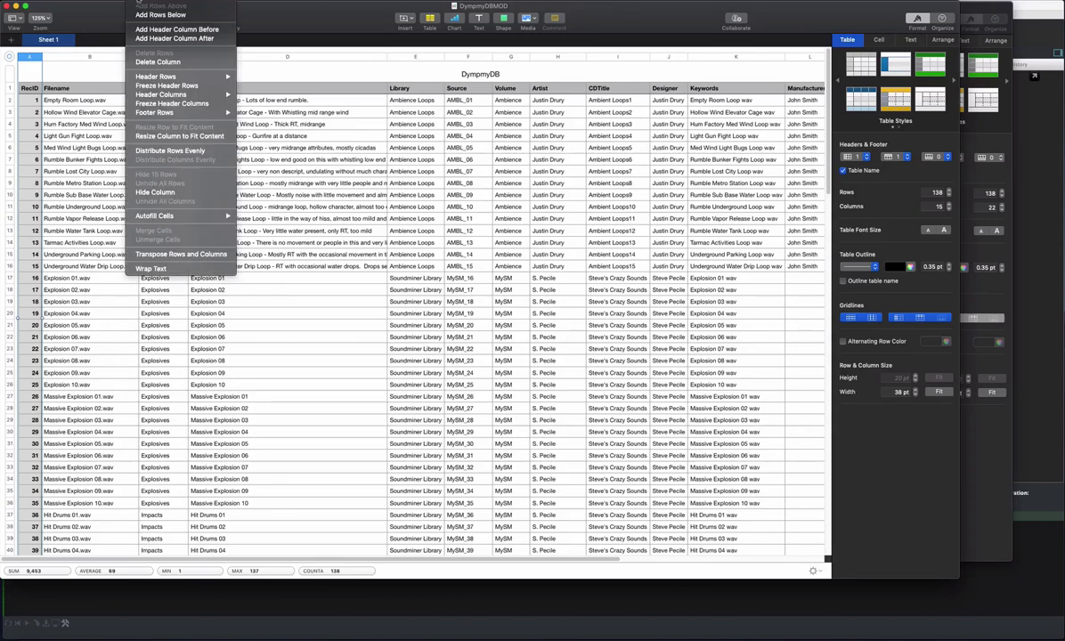
pyautogui.click(148, 61)
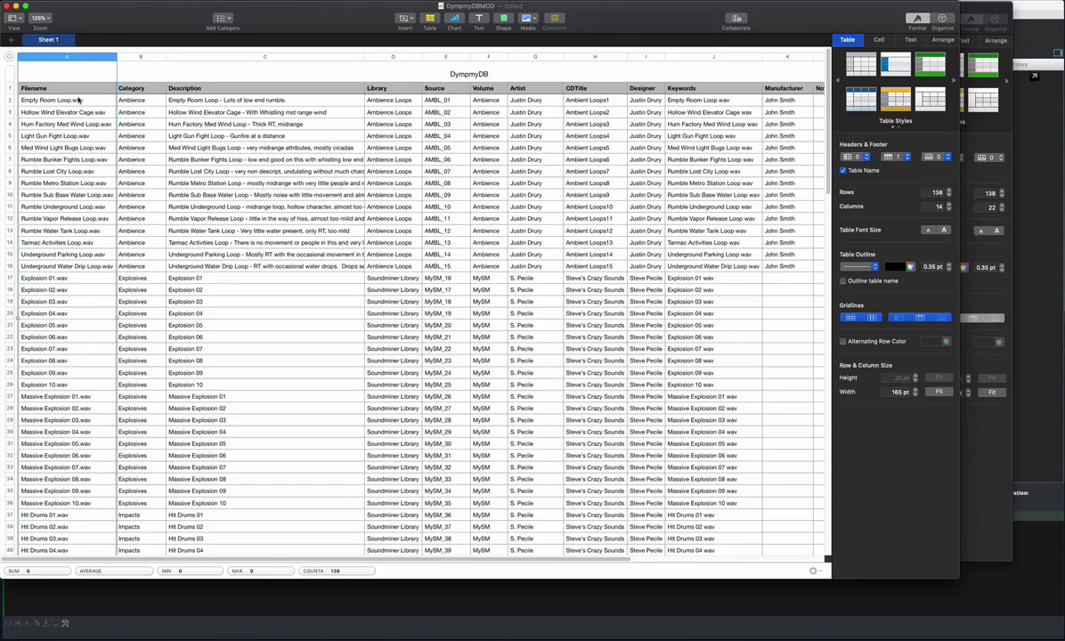
# Save the spreadsheet as DympmyDBMOD BASIC in the MySoundsRAW folder
pyautogui.click(63, 3)
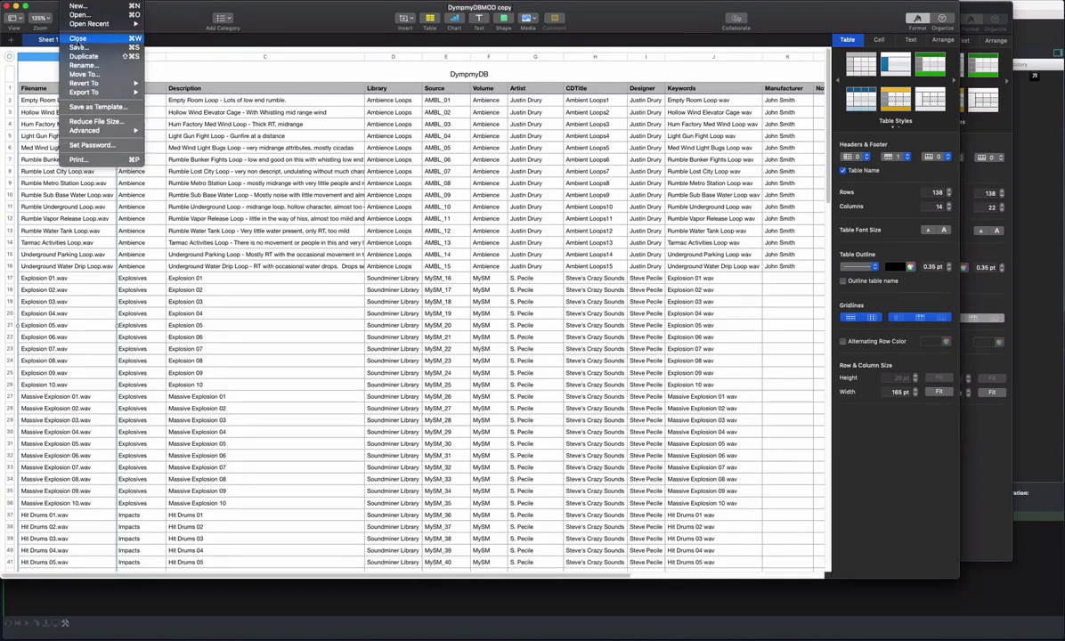
pyautogui.click(80, 48)
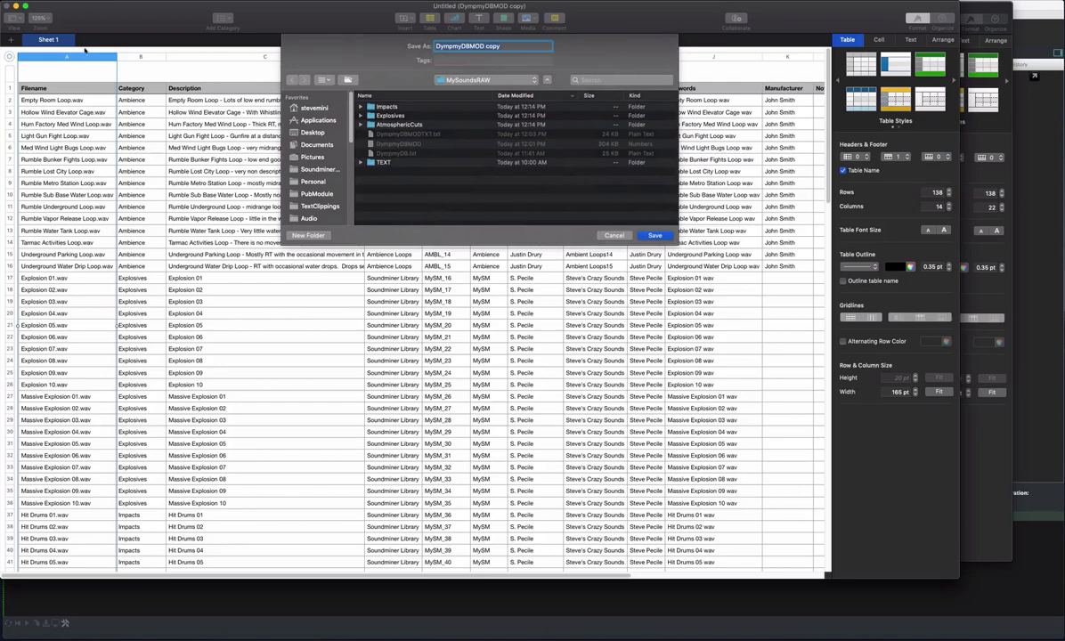
pyautogui.press('Right')
pyautogui.press('BackSpace')
pyautogui.press('BackSpace')
pyautogui.press('BackSpace')
pyautogui.press('BackSpace')
pyautogui.write('BAS')
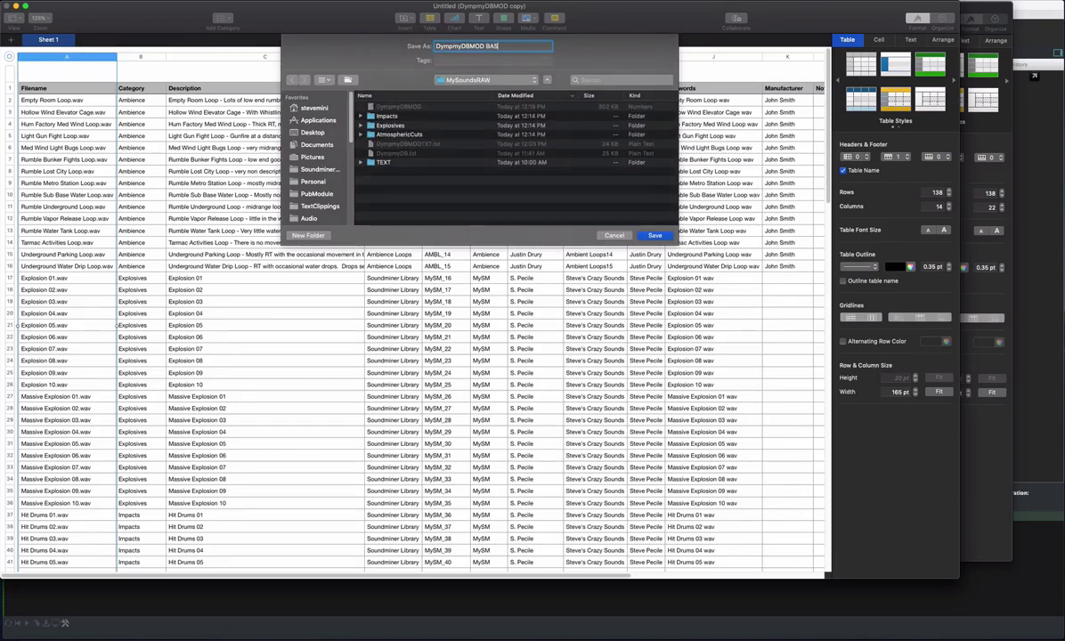
pyautogui.write('IC')
pyautogui.press('Return')
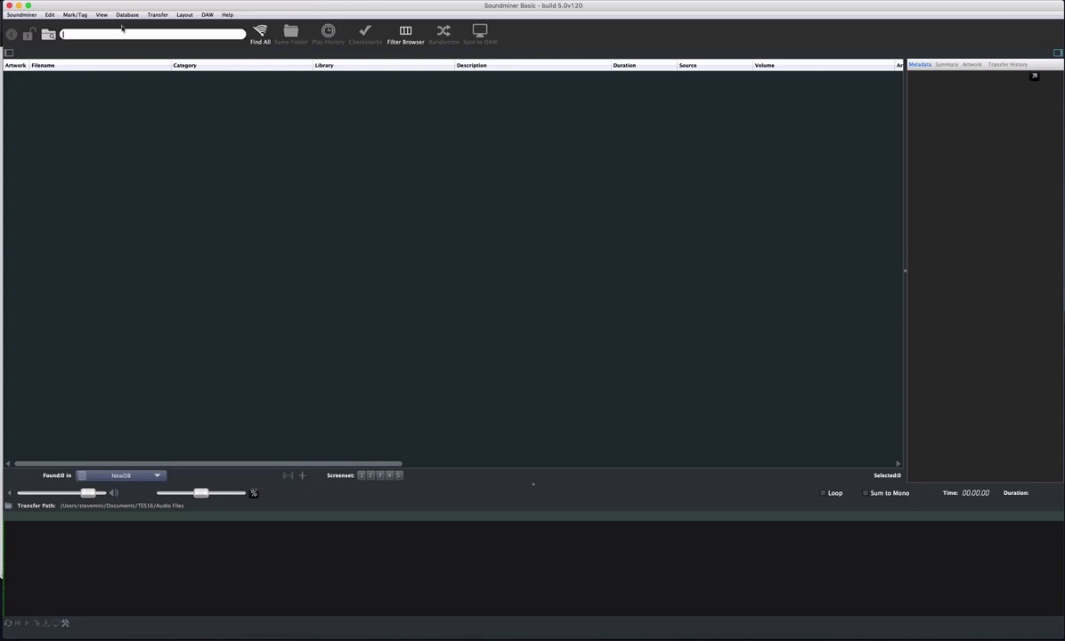
# Remerge DympmyDBMOD BASIC TEXT.txt from MySoundsRAW into NewDB, giving it 137 records
pyautogui.click(128, 14)
pyautogui.click(142, 54)
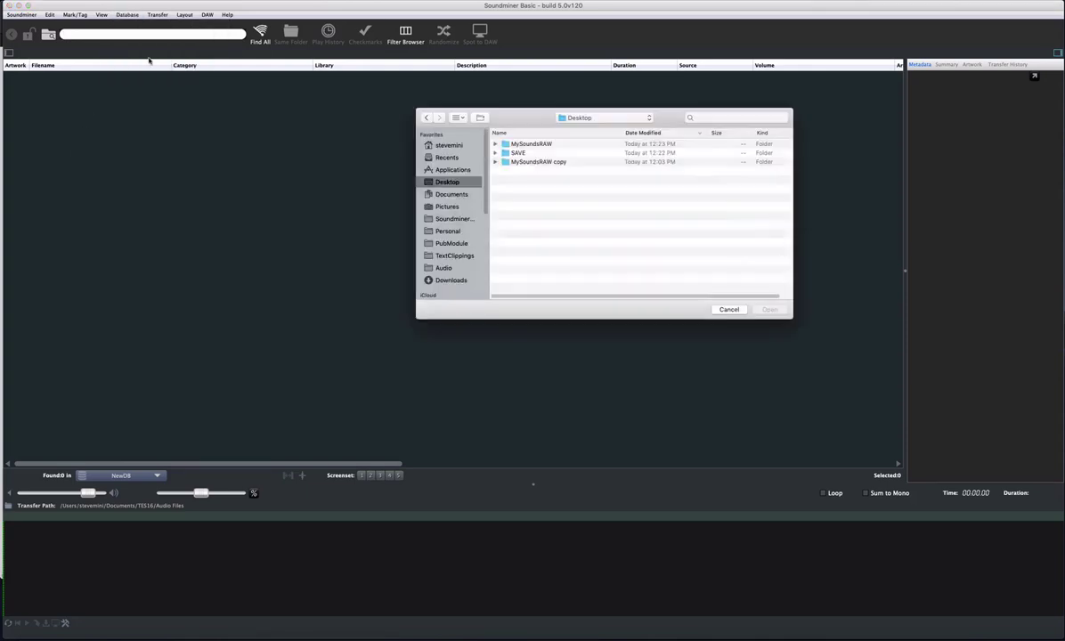
pyautogui.doubleClick(534, 144)
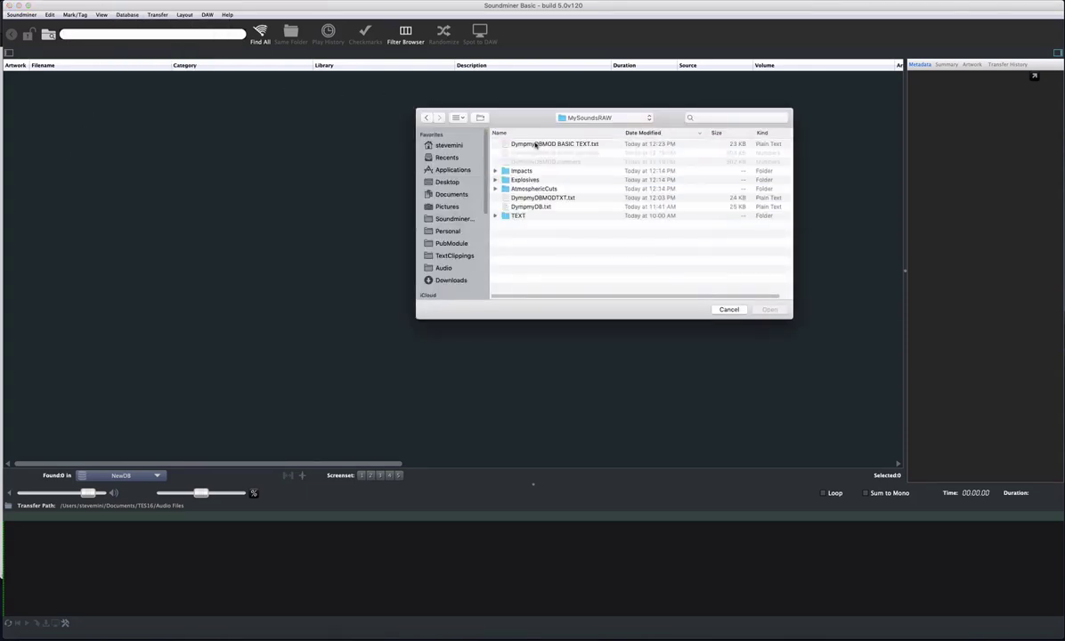
pyautogui.click(537, 144)
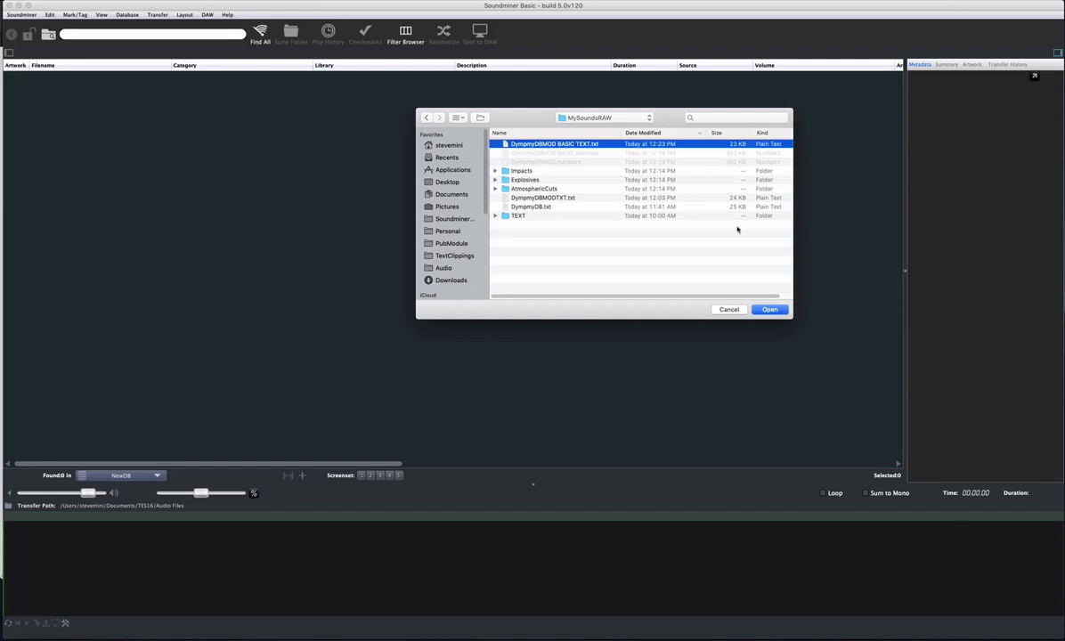
pyautogui.click(769, 310)
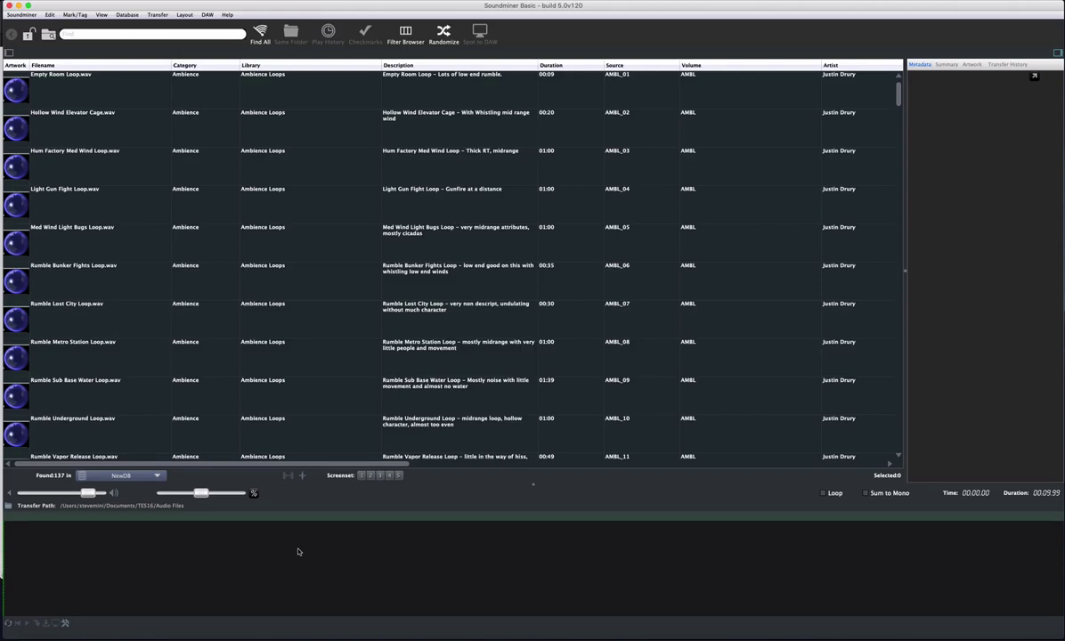
# Assign lowstoreysuites.jpg as artwork to the first ten ambience records
pyautogui.click(128, 96)
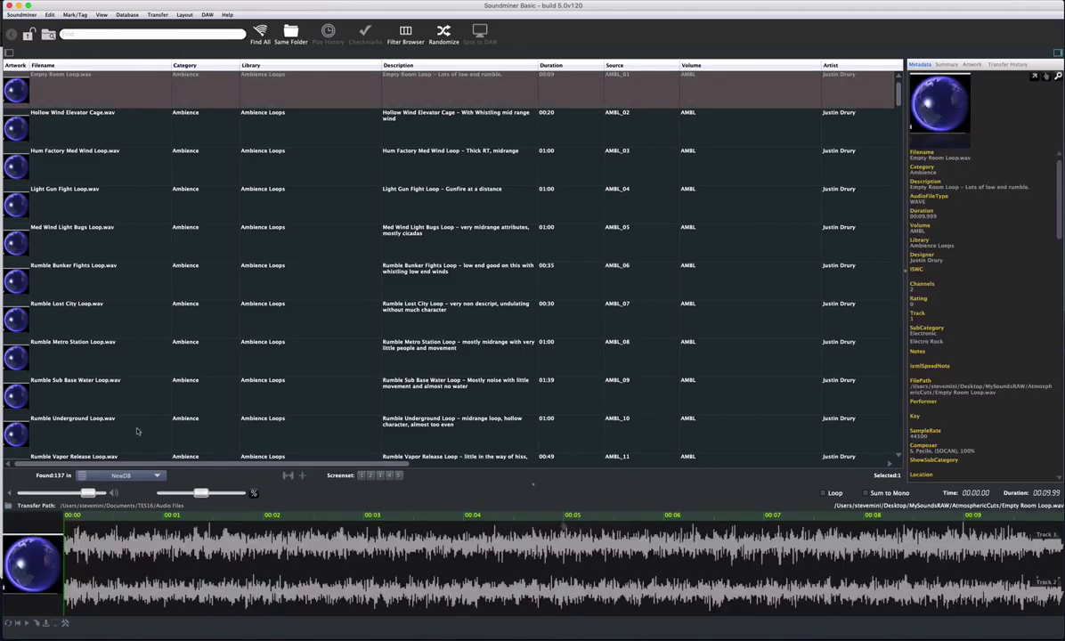
pyautogui.keyDown('shift'); pyautogui.click(136, 432); pyautogui.keyUp('shift')
pyautogui.rightClick(152, 109)
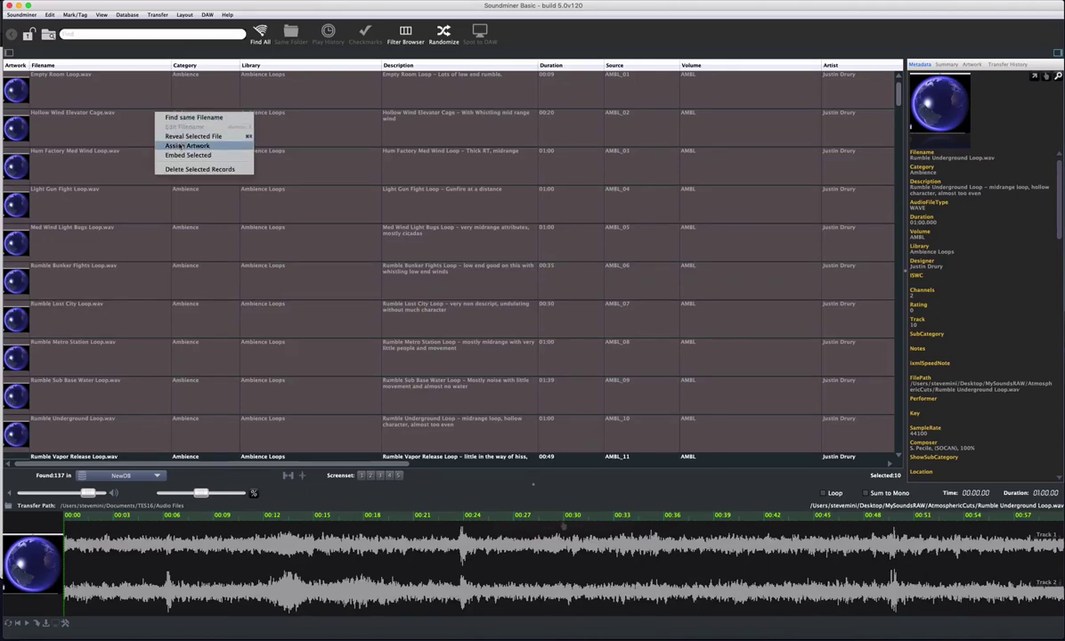
pyautogui.click(181, 146)
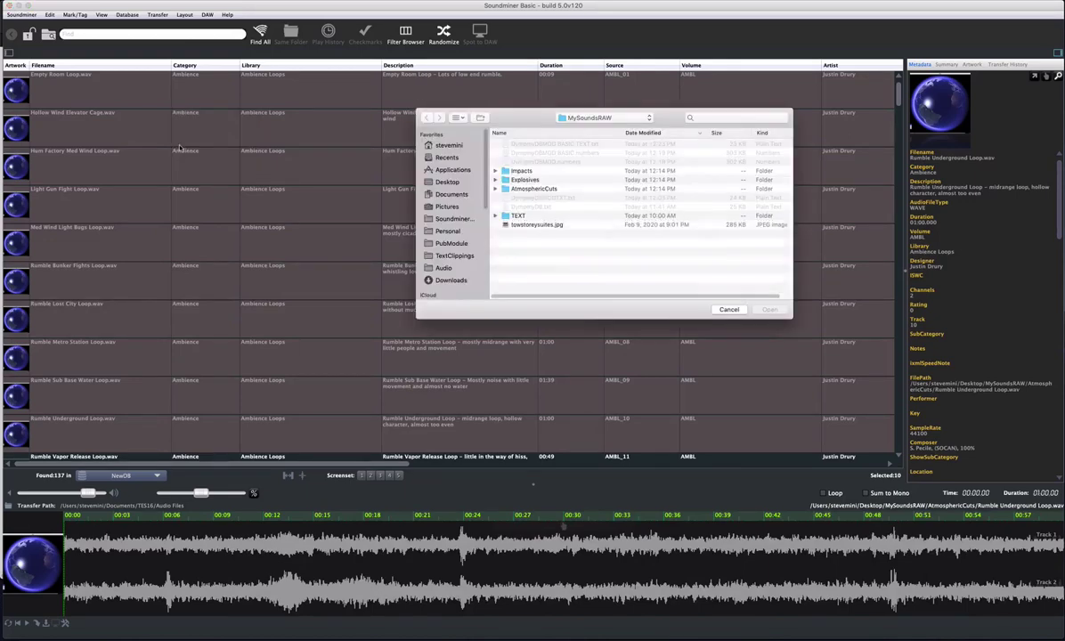
pyautogui.click(547, 226)
pyautogui.click(769, 309)
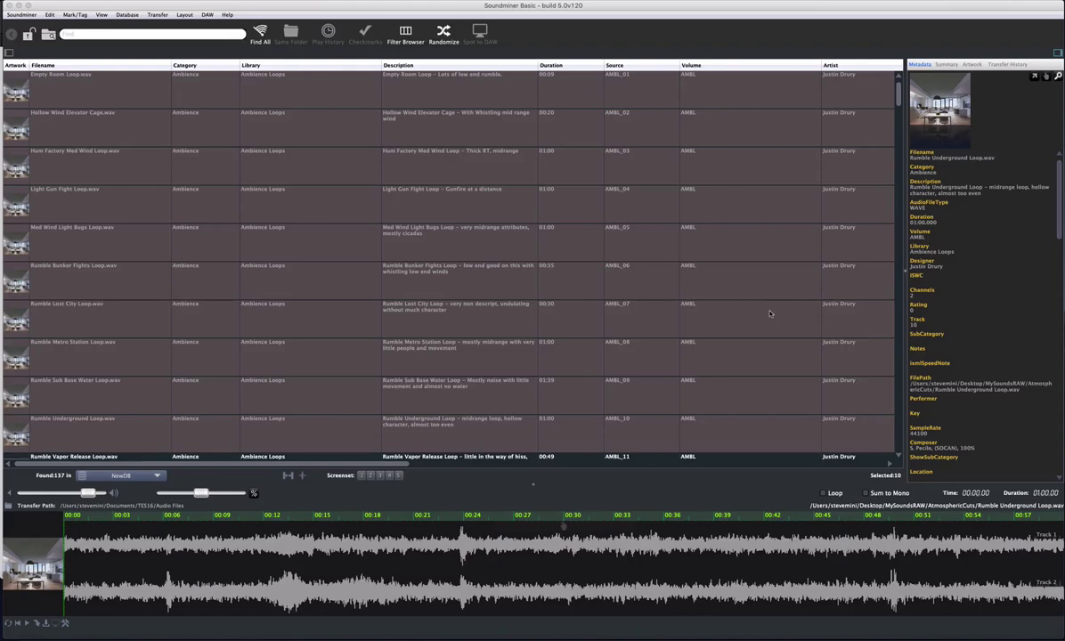
# Remove the artwork from the Empty Room Loop record
pyautogui.click(85, 153)
pyautogui.click(98, 128)
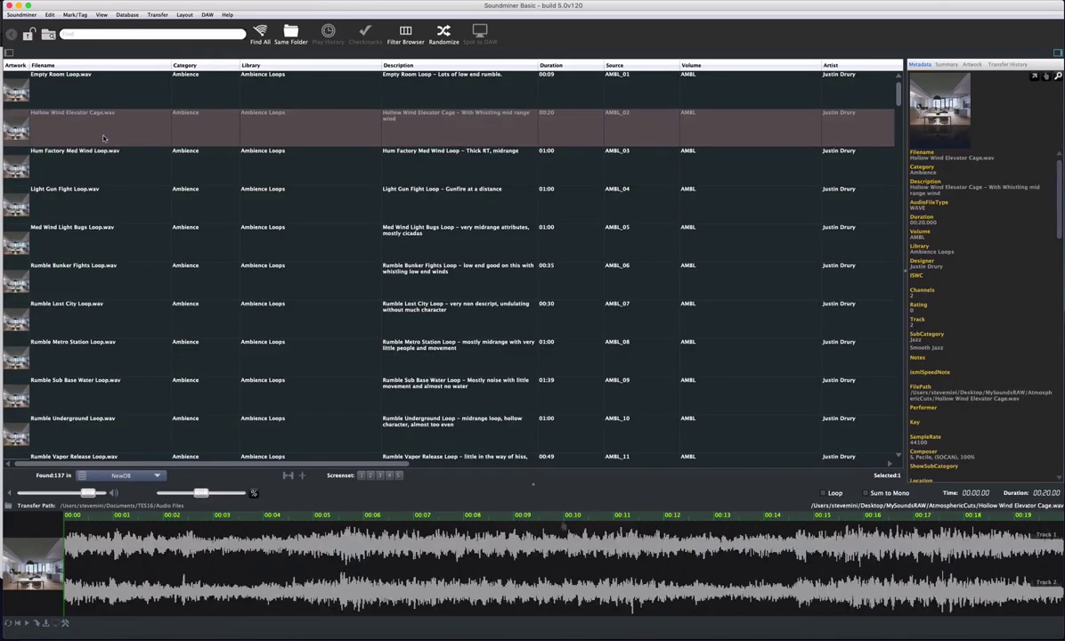
pyautogui.click(97, 96)
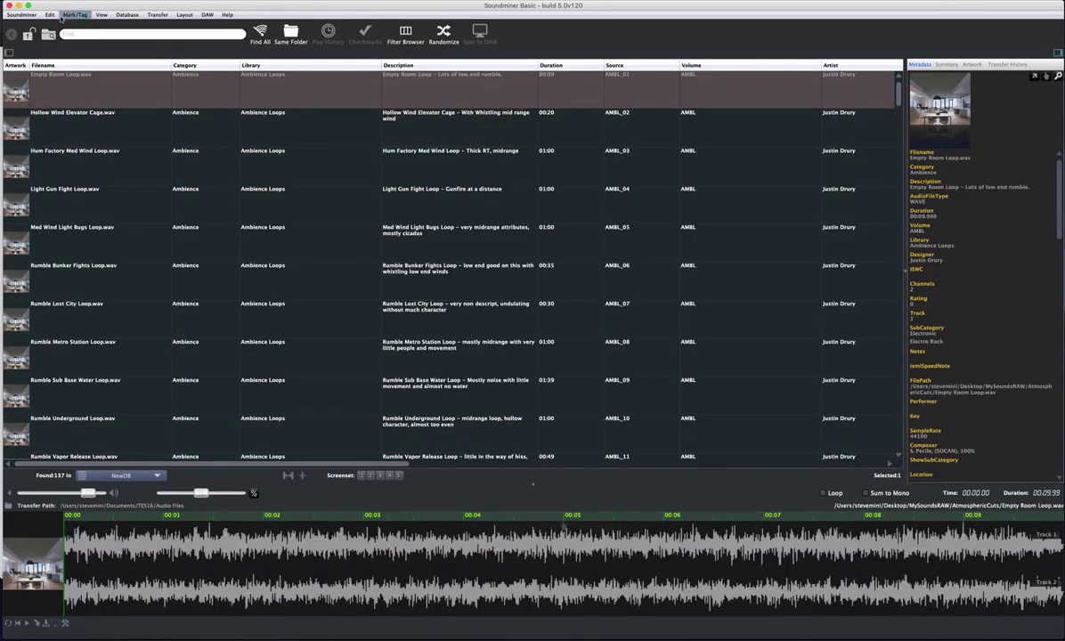
pyautogui.click(50, 14)
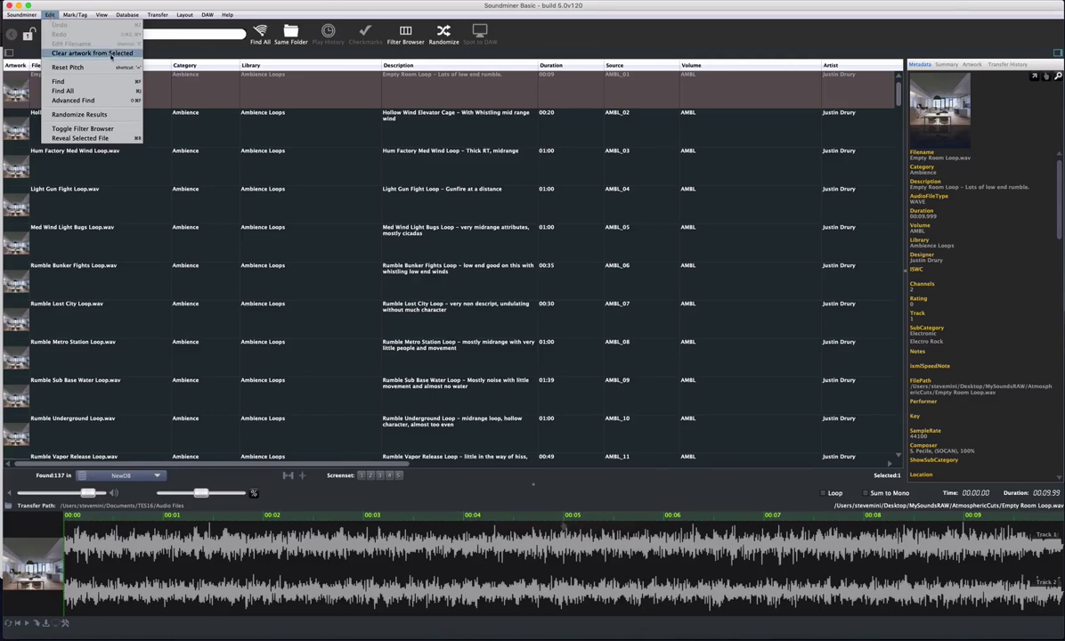
pyautogui.click(111, 52)
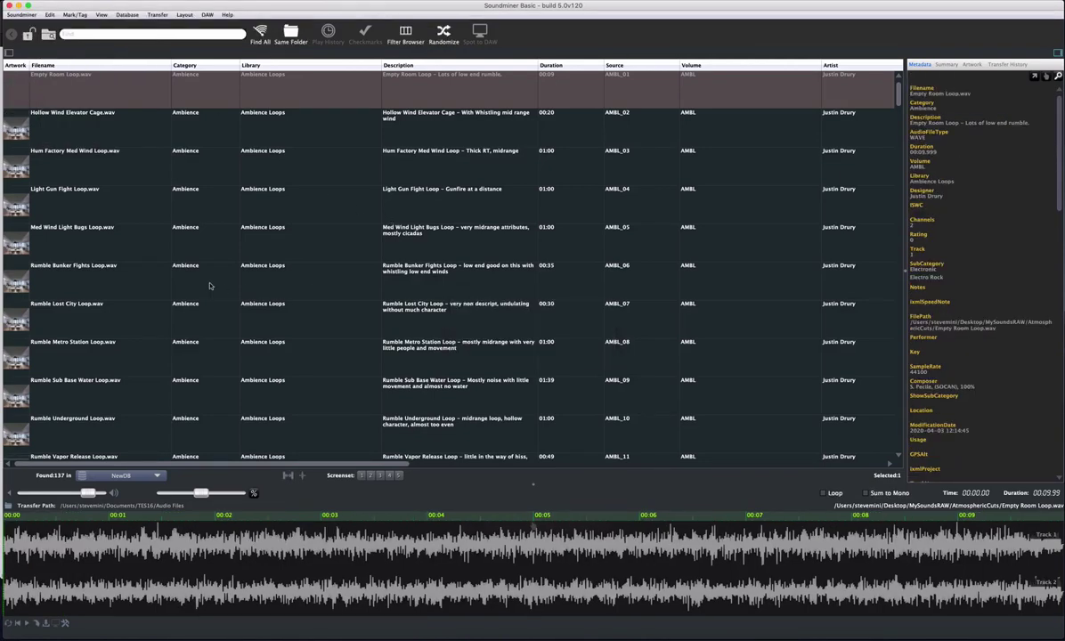
# Drag towstoreysuites.jpg onto Hit Drums 09–14 to set their artwork
pyautogui.scroll(-10, 231, 291)
pyautogui.scroll(-15, 231, 290)
pyautogui.click(148, 204)
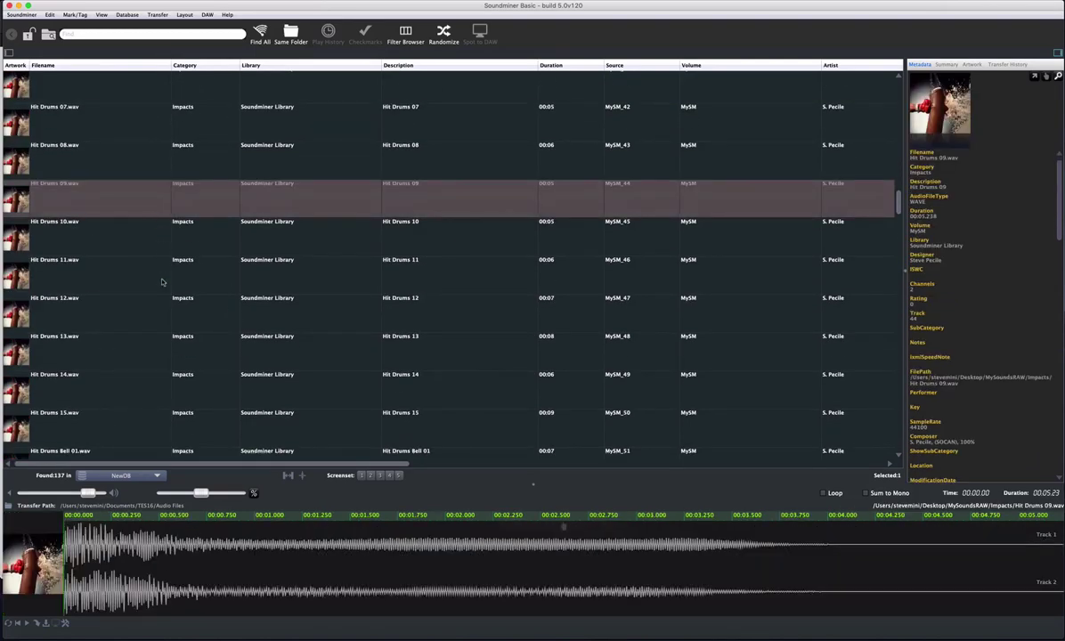
pyautogui.keyDown('shift'); pyautogui.click(163, 381); pyautogui.keyUp('shift')
pyautogui.click(63, 589)
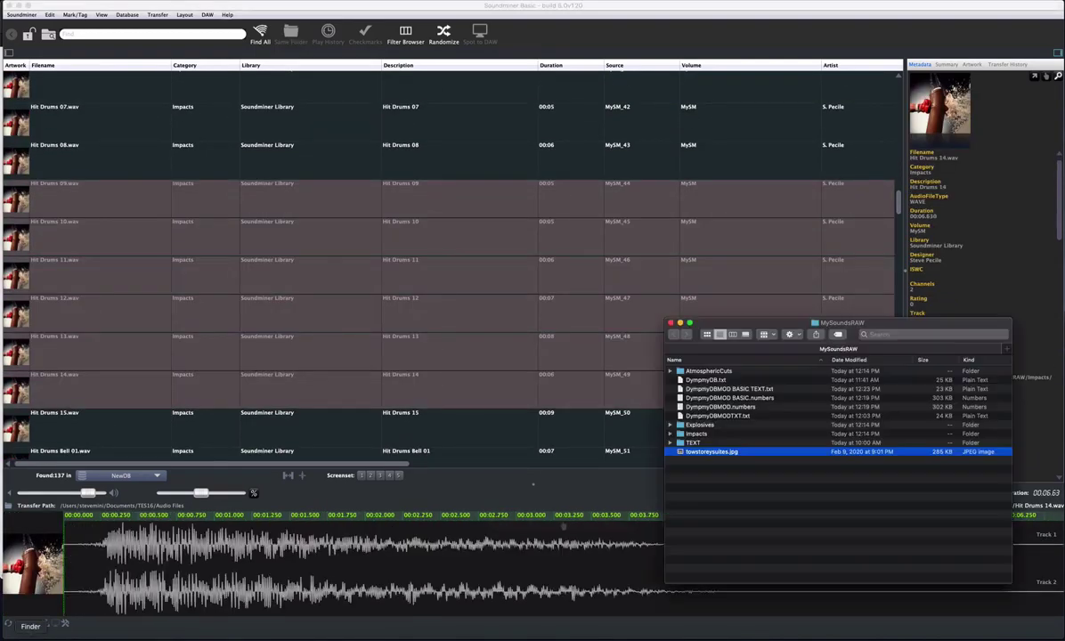
pyautogui.moveTo(569, 437); pyautogui.dragTo(412, 320)
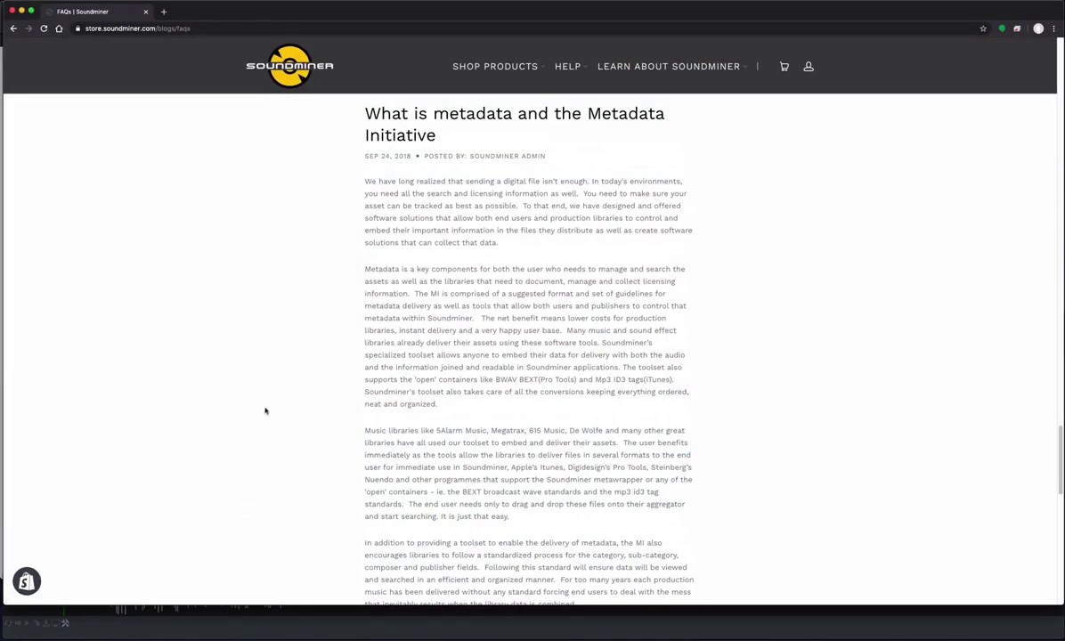
# Scroll through the Soundminer FAQ article 'What is metadata and the Metadata Initiative'
pyautogui.scroll(-15, 302, 393)
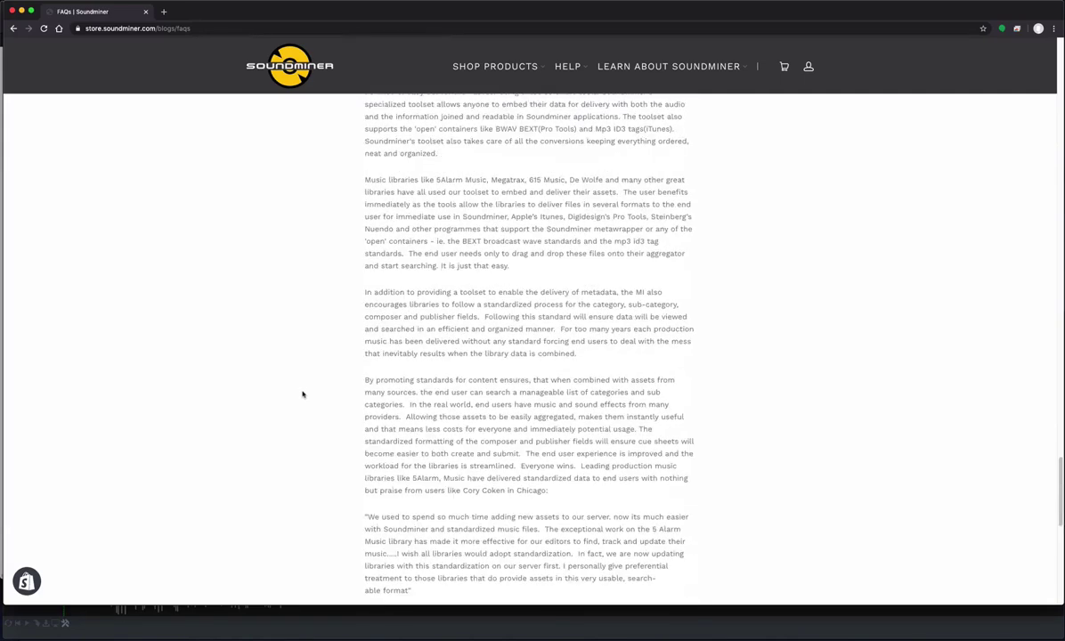
pyautogui.scroll(-1, 304, 396)
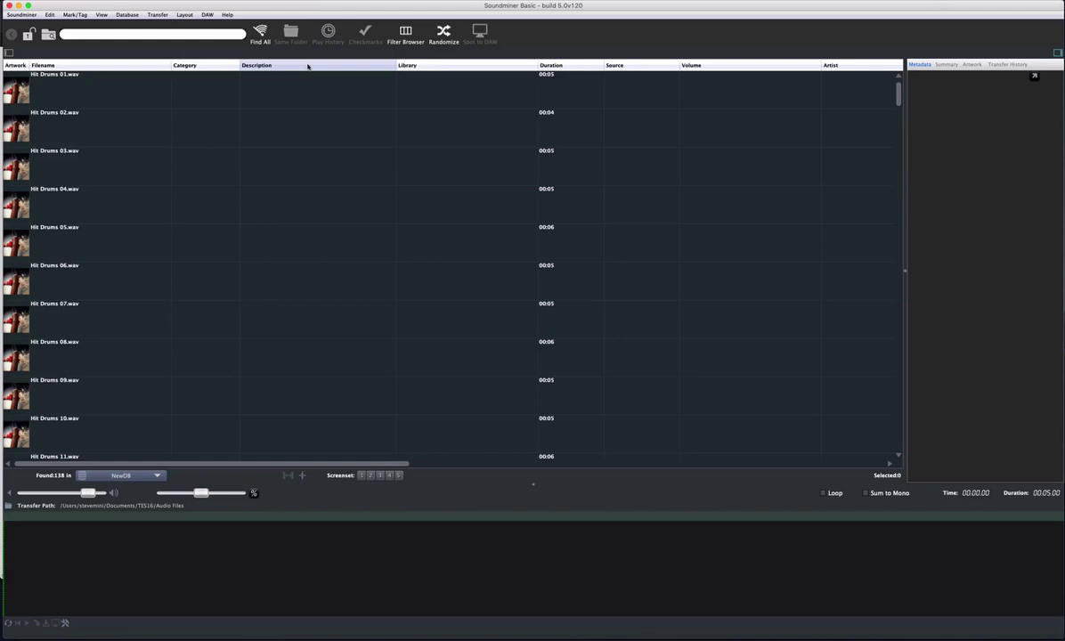
# Set the category of Hit Drums 01 to 'Hit, Impact'
pyautogui.write('e')
pyautogui.click(211, 91)
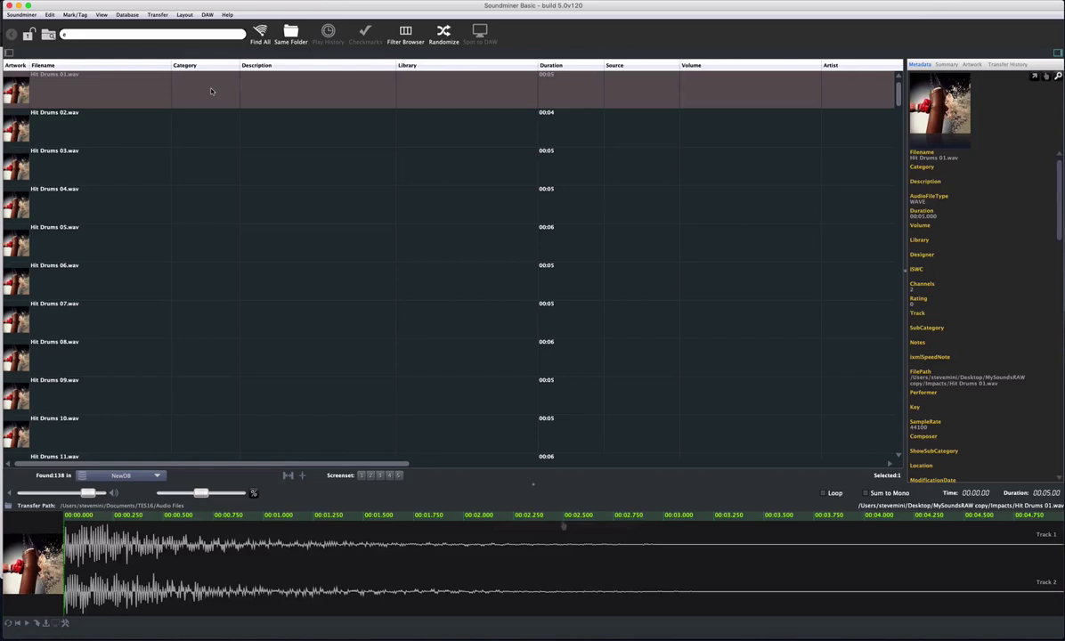
pyautogui.click(211, 91)
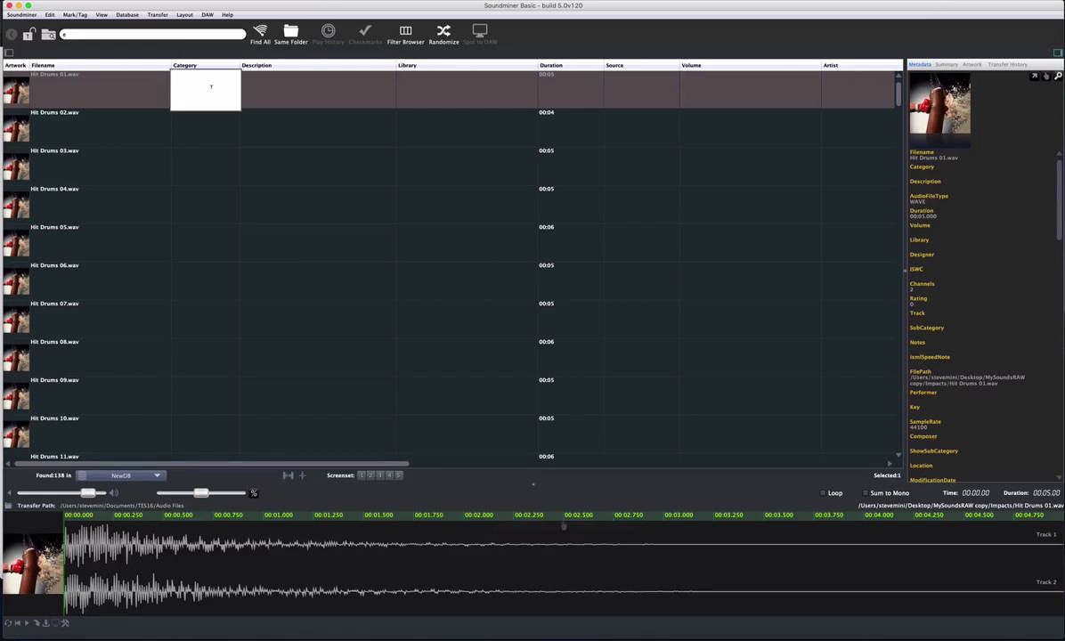
pyautogui.write('Hit, Impact')
pyautogui.press('Return')
# Give Hit Drums 02–05 the shared category 'Impact Big' and reselect them
pyautogui.click(196, 129)
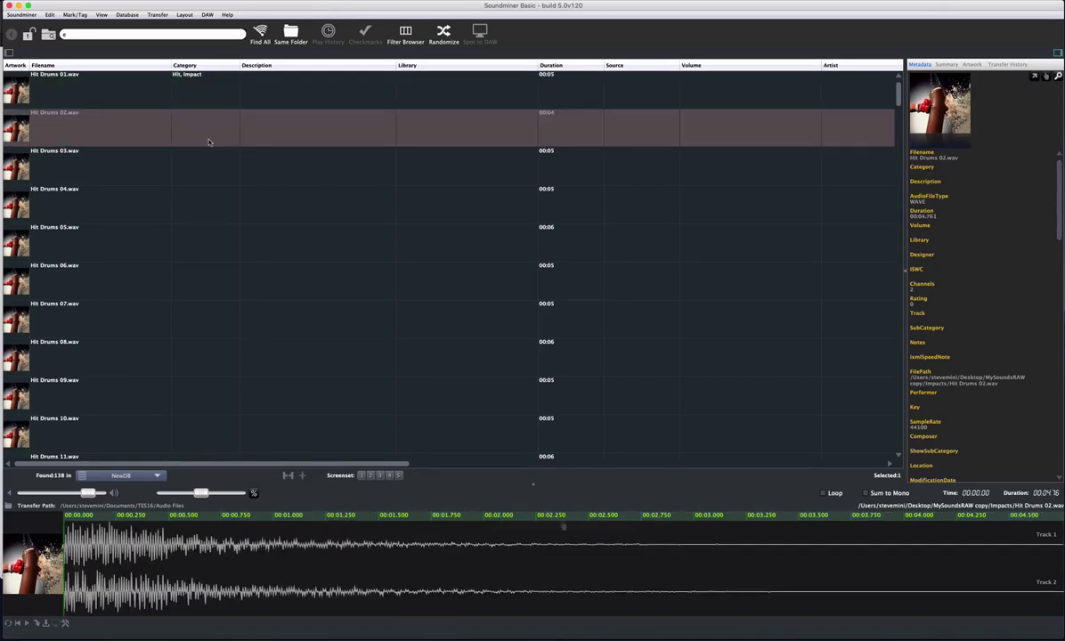
pyautogui.keyDown('shift'); pyautogui.click(206, 254); pyautogui.keyUp('shift')
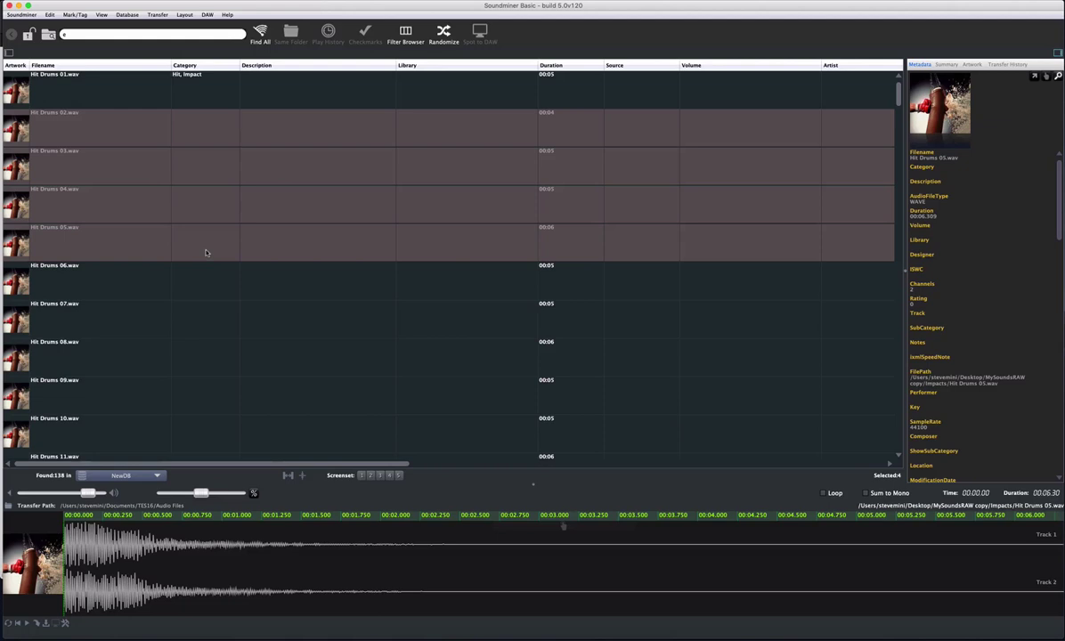
pyautogui.doubleClick(205, 253)
pyautogui.write('Impact')
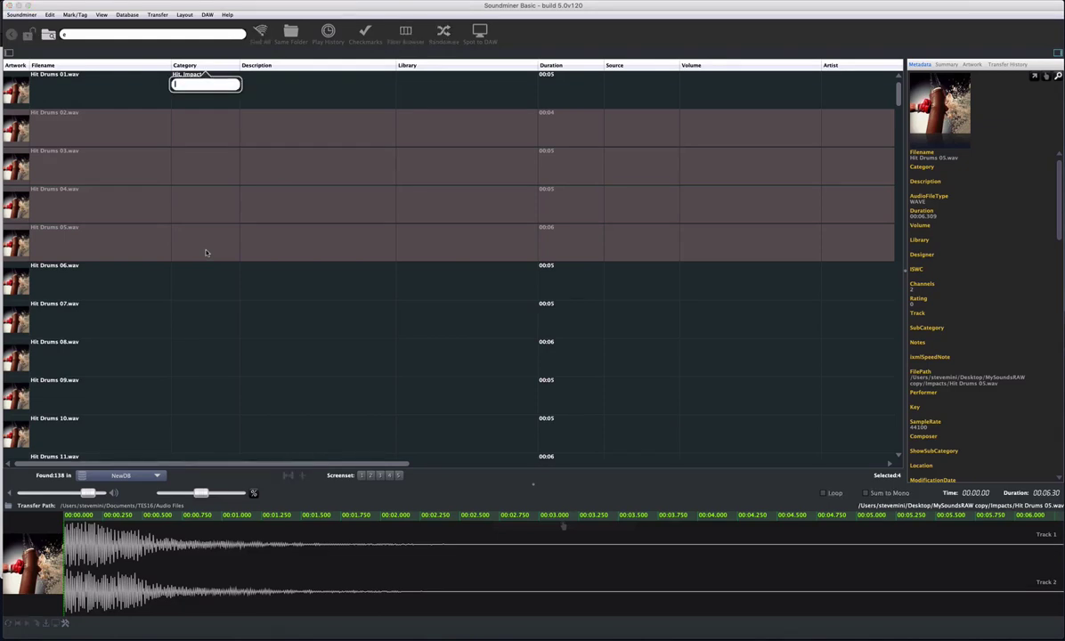
pyautogui.write(' Big')
pyautogui.press('Return')
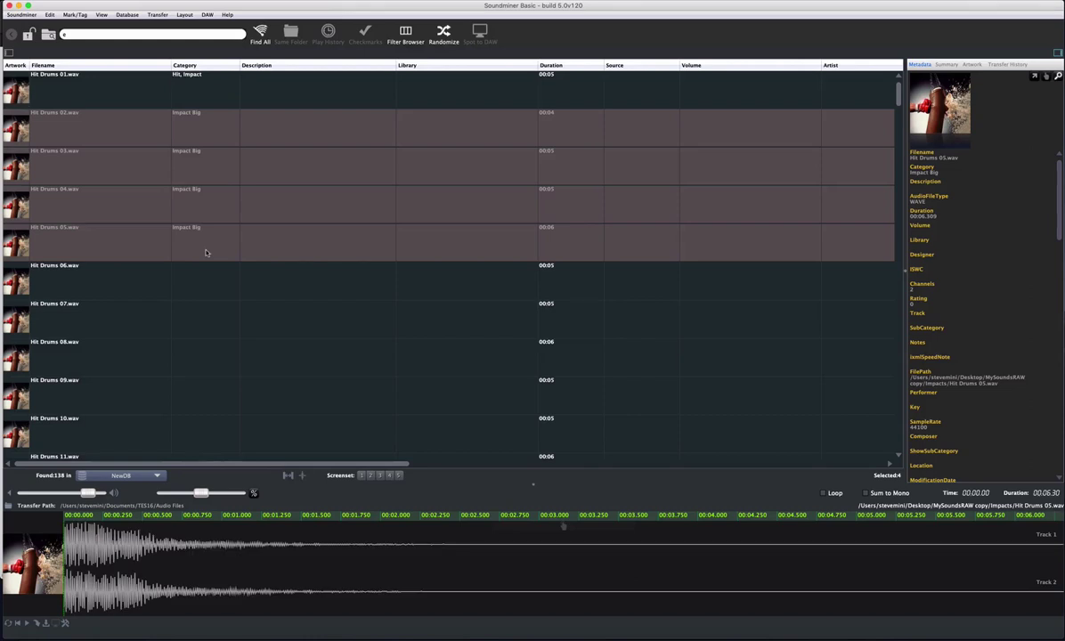
pyautogui.click(301, 145)
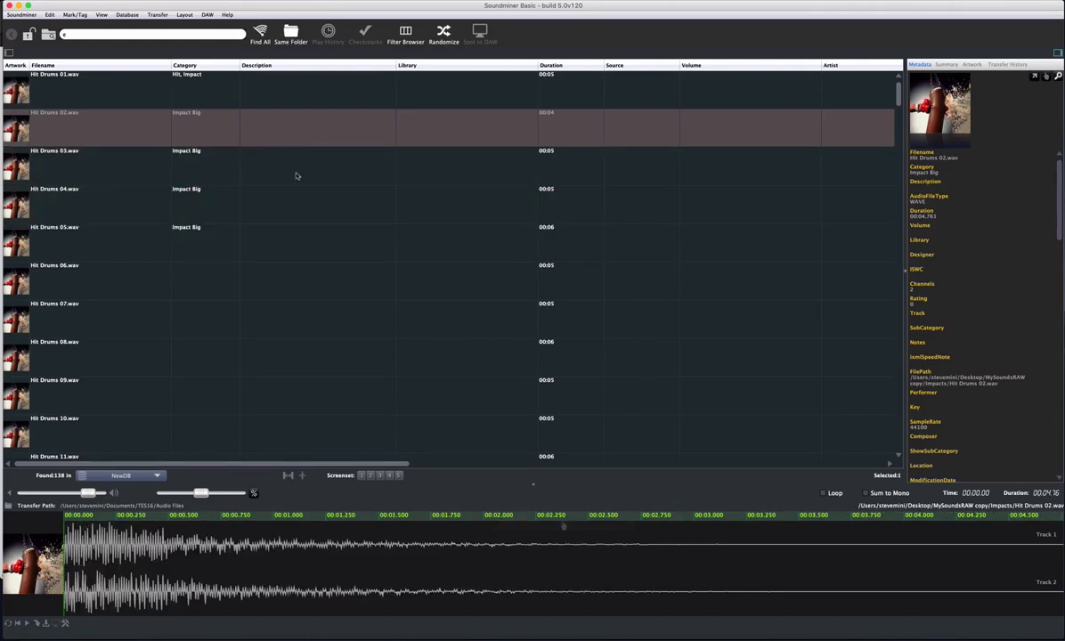
pyautogui.keyDown('shift'); pyautogui.click(301, 244); pyautogui.keyUp('shift')
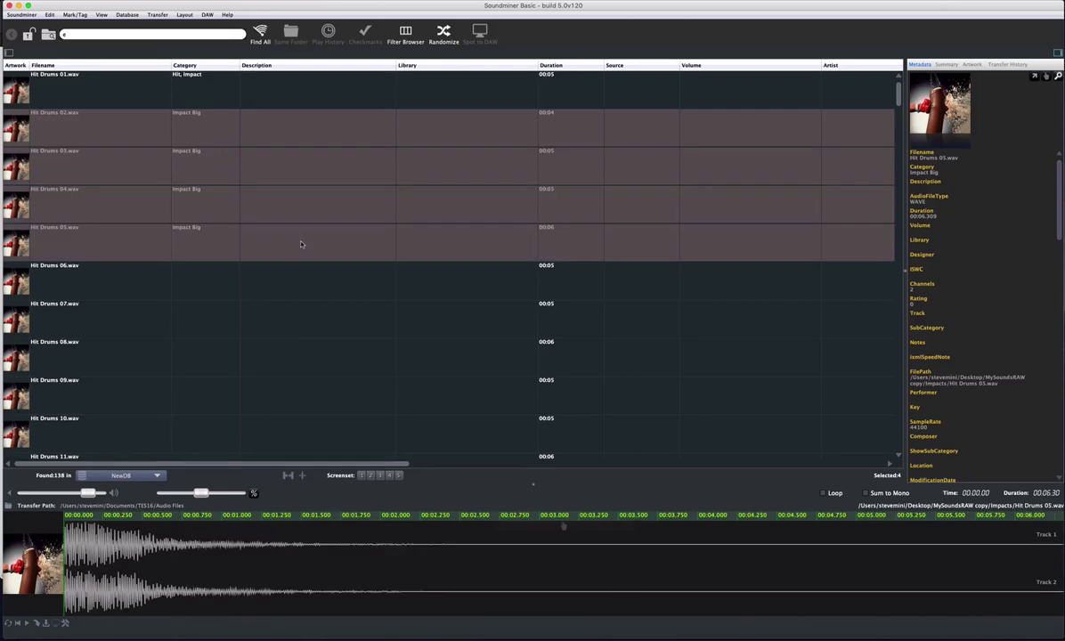
# Give the selected Hit Drums files description 'Here goes a Description' and towstoreysuites.jpg artwork
pyautogui.doubleClick(278, 137)
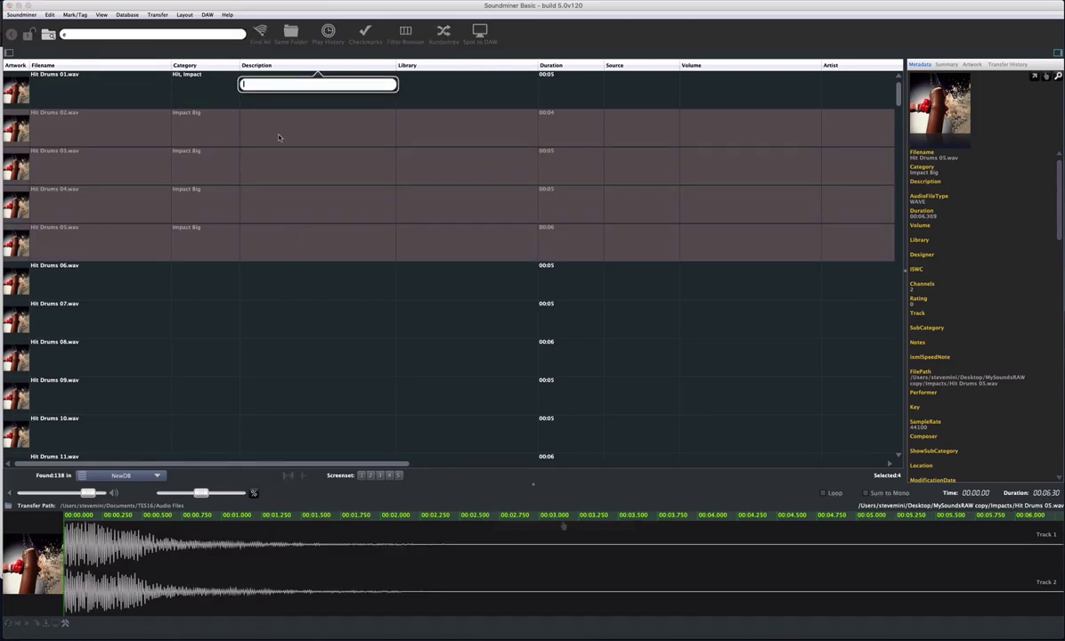
pyautogui.write('Here goes a Description')
pyautogui.press('Return')
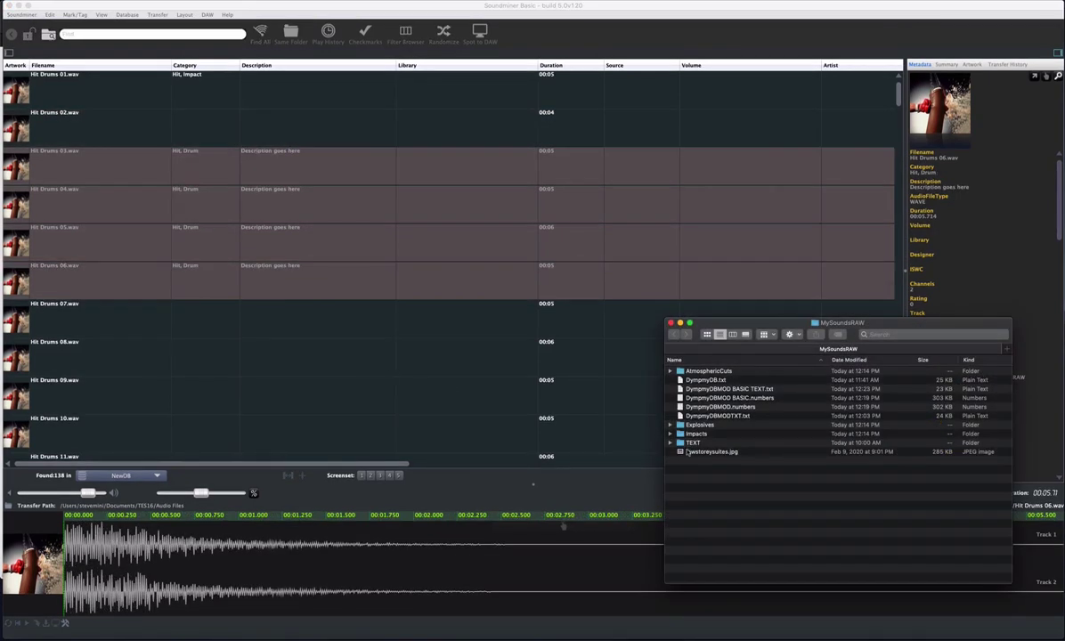
pyautogui.moveTo(708, 452); pyautogui.dragTo(150, 225)
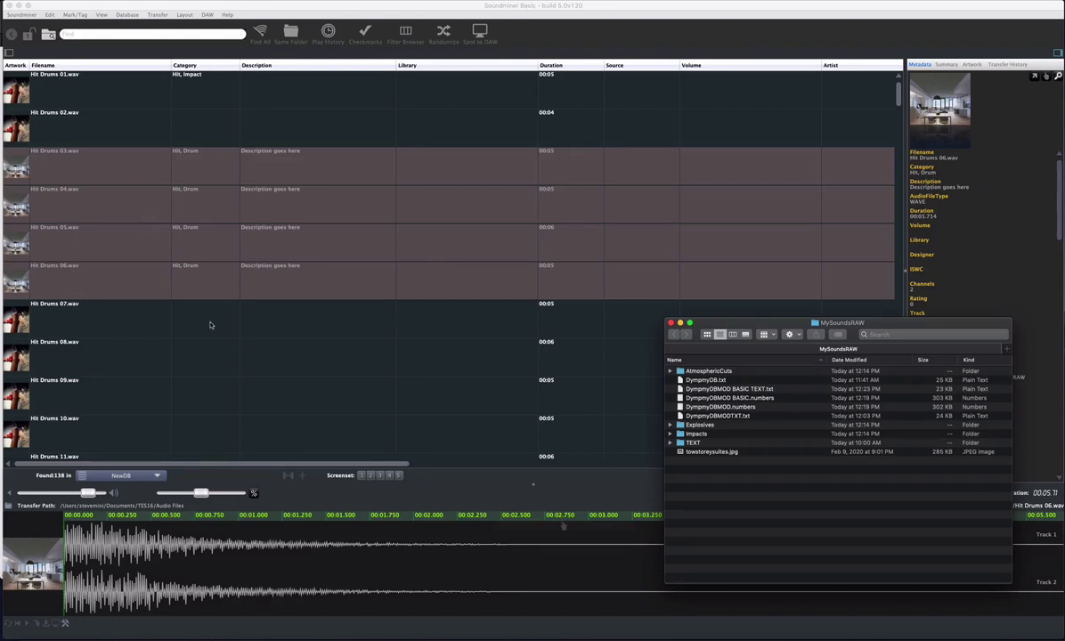
pyautogui.press('super+h')
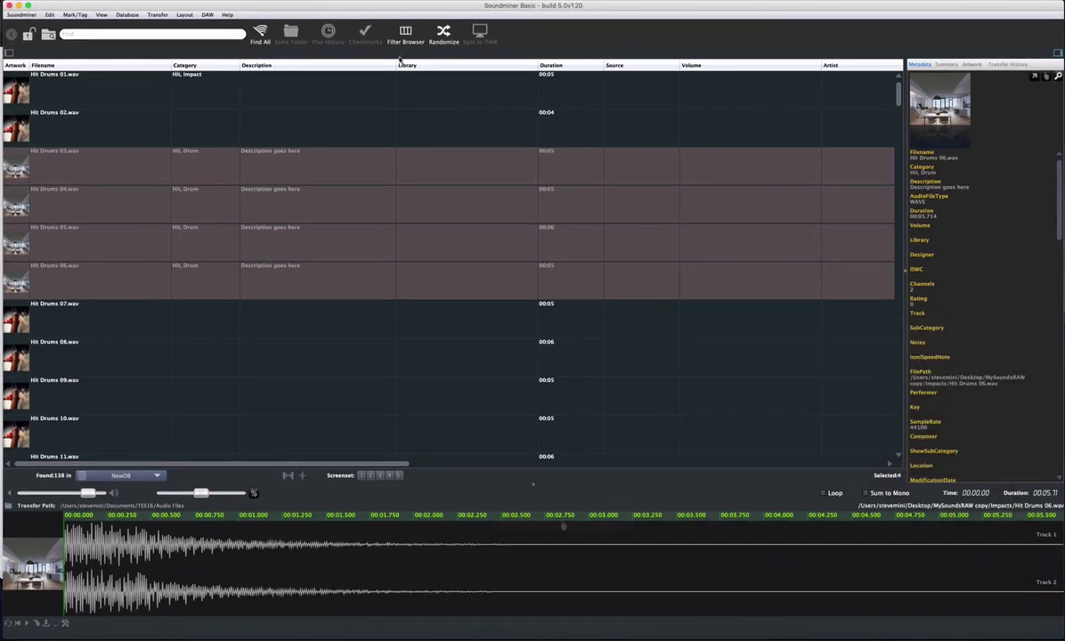
# Show only the eight dirty records, select them all and bring up Embed Selected
pyautogui.click(122, 17)
pyautogui.click(138, 20)
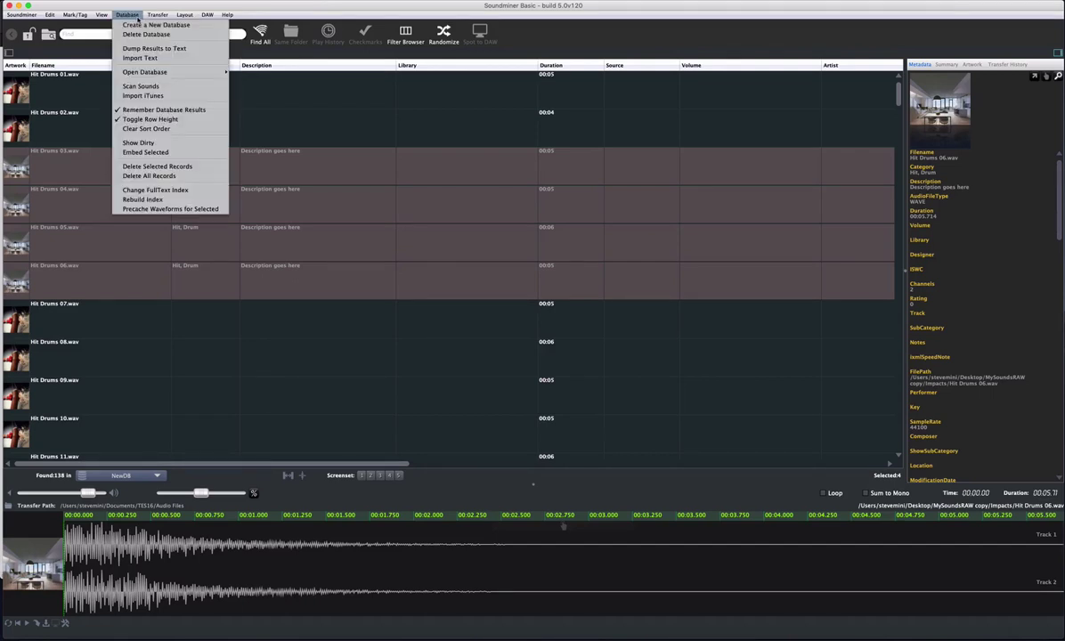
pyautogui.click(190, 145)
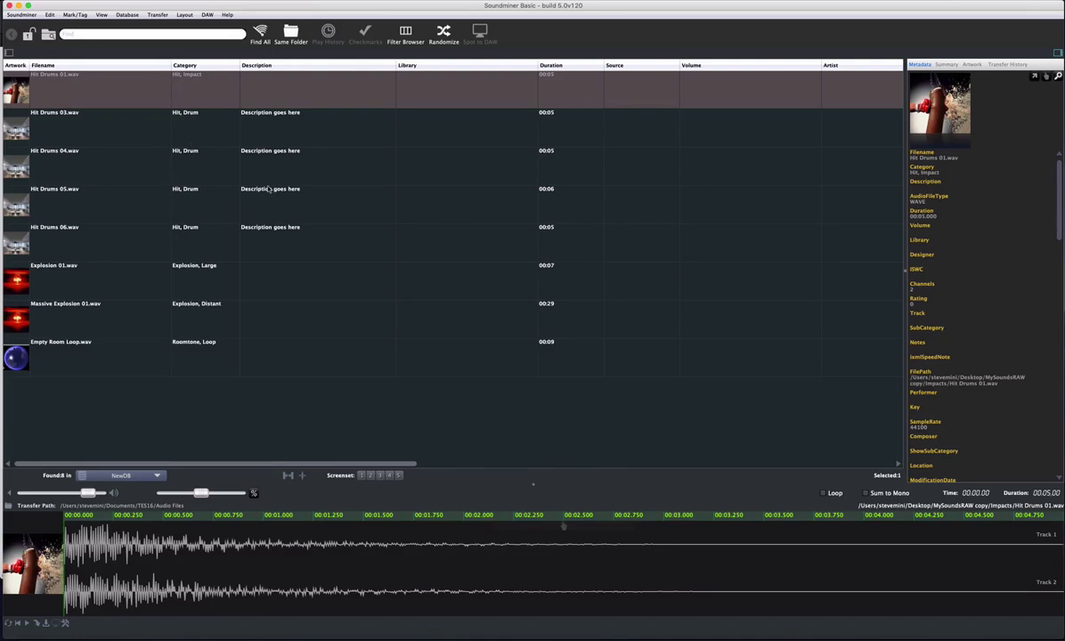
pyautogui.press('super+a')
pyautogui.rightClick(282, 271)
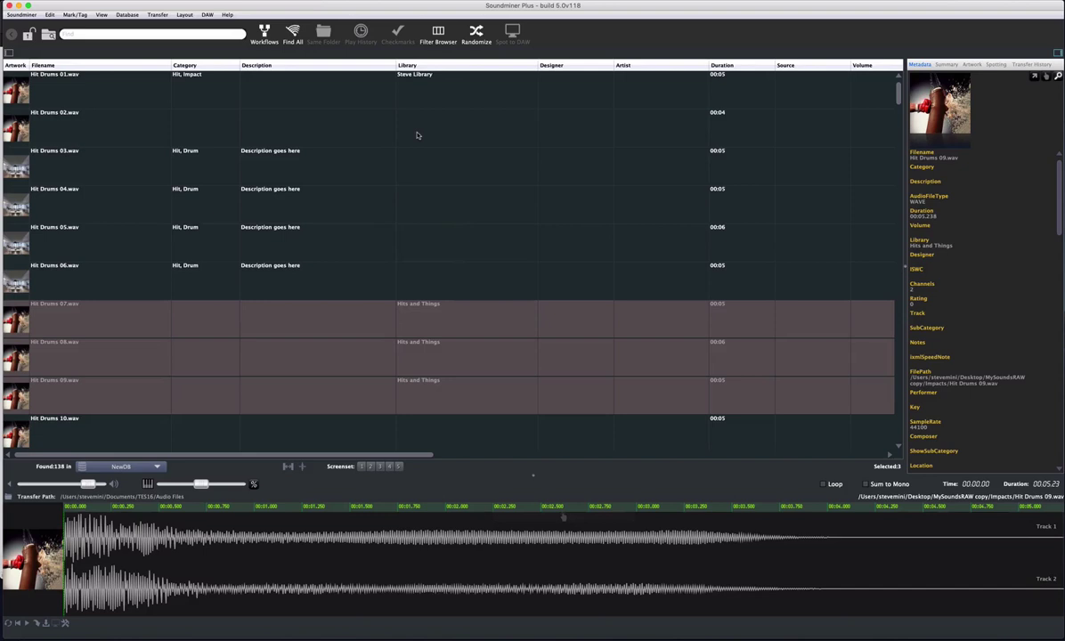
# Change Hit Drums 02's Library value to '123 Library'
pyautogui.click(417, 135)
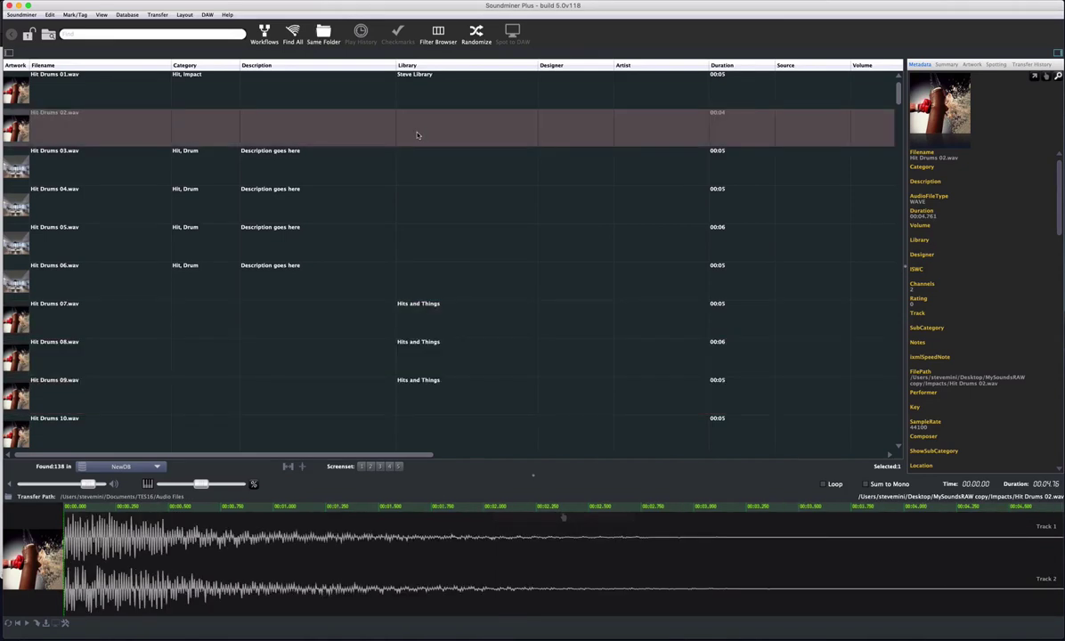
pyautogui.click(417, 135)
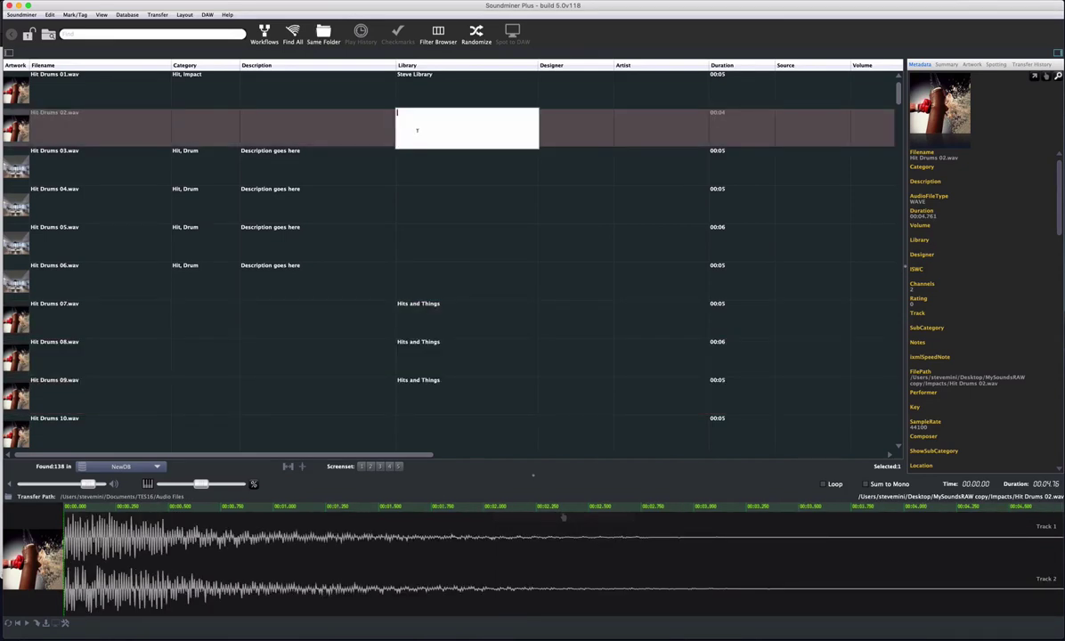
pyautogui.write('123 Library')
pyautogui.press('Return')
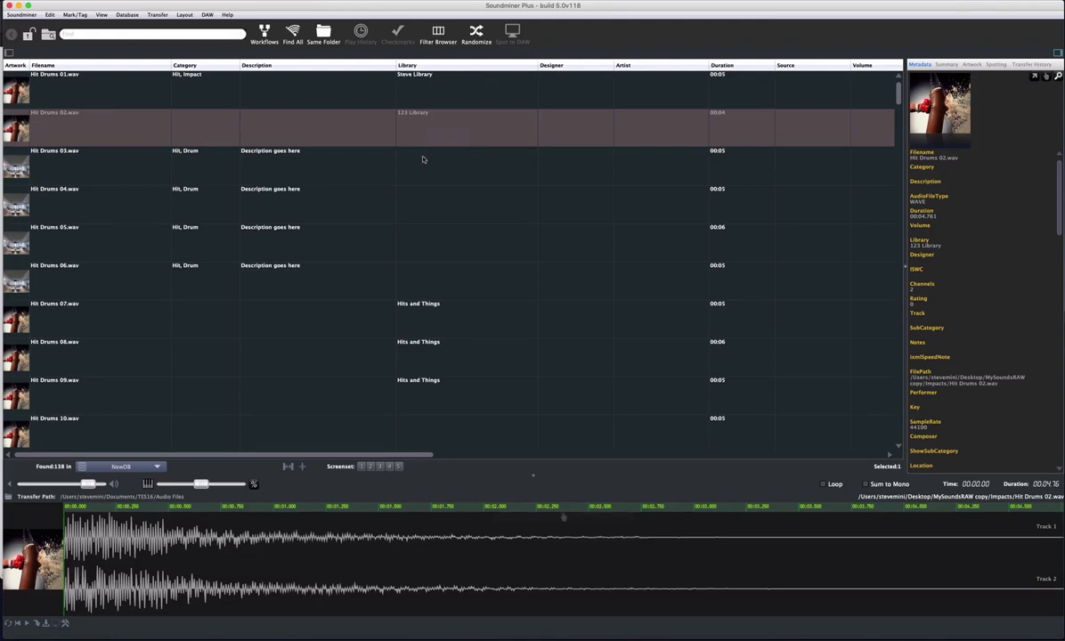
# Select Hit Drums 07 through 10 and assign them the Hit, Drum category via Category Assign
pyautogui.click(424, 163)
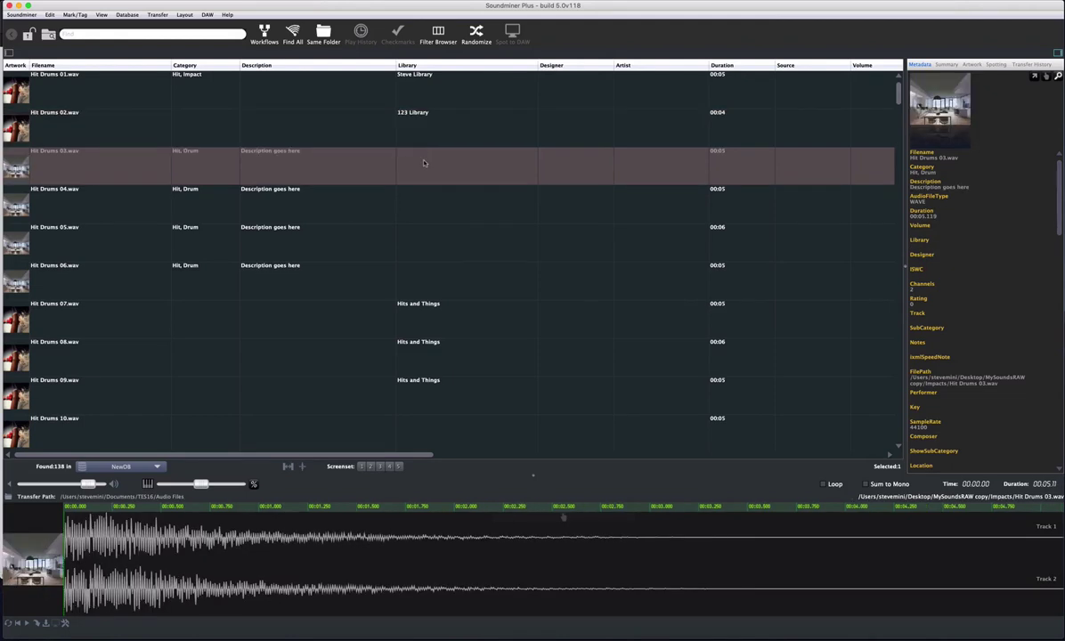
pyautogui.click(212, 321)
pyautogui.keyDown('shift'); pyautogui.click(221, 399); pyautogui.keyUp('shift')
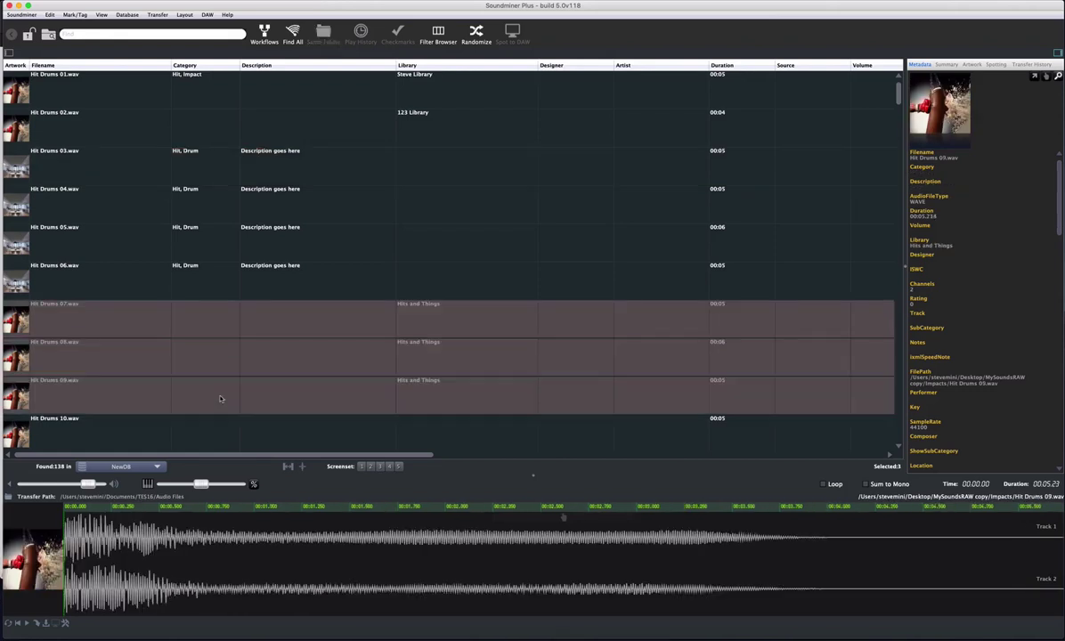
pyautogui.keyDown('shift'); pyautogui.click(214, 430); pyautogui.keyUp('shift')
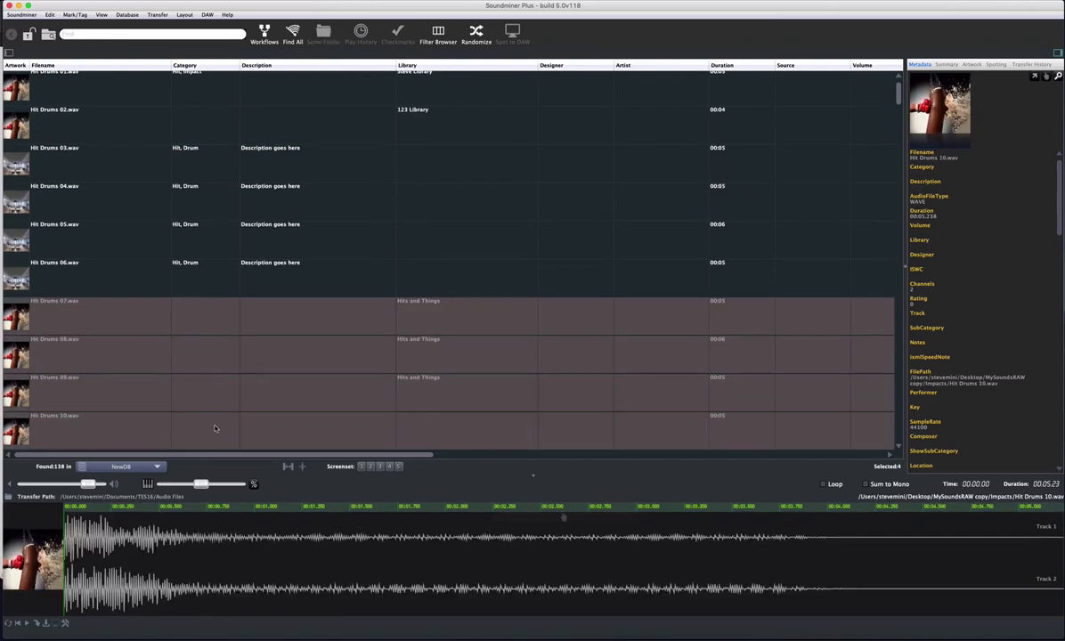
pyautogui.rightClick(208, 317)
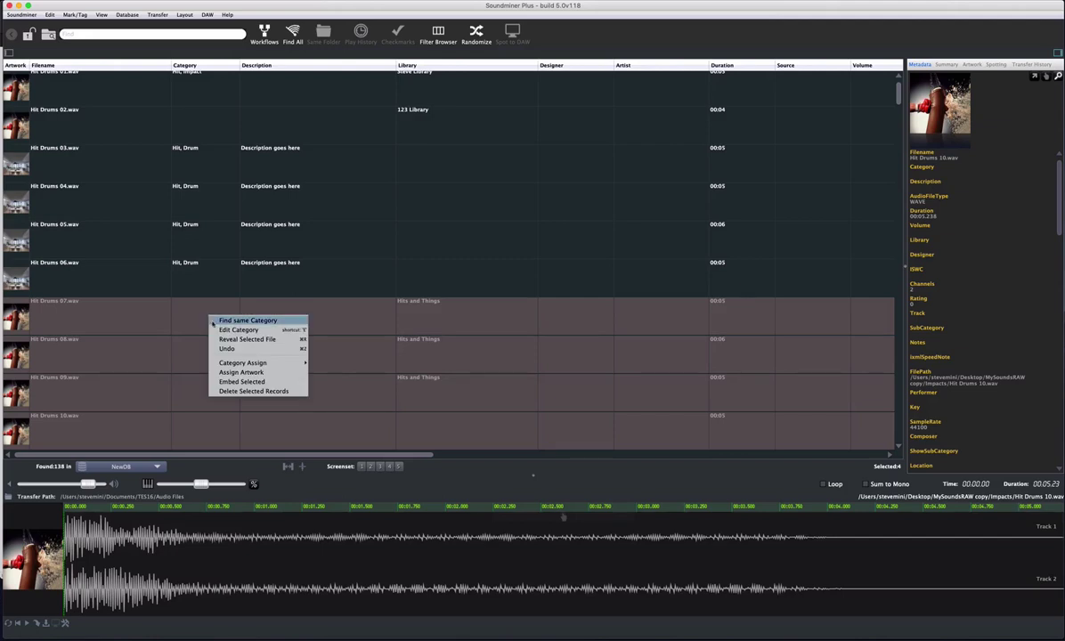
pyautogui.moveTo(232, 364)
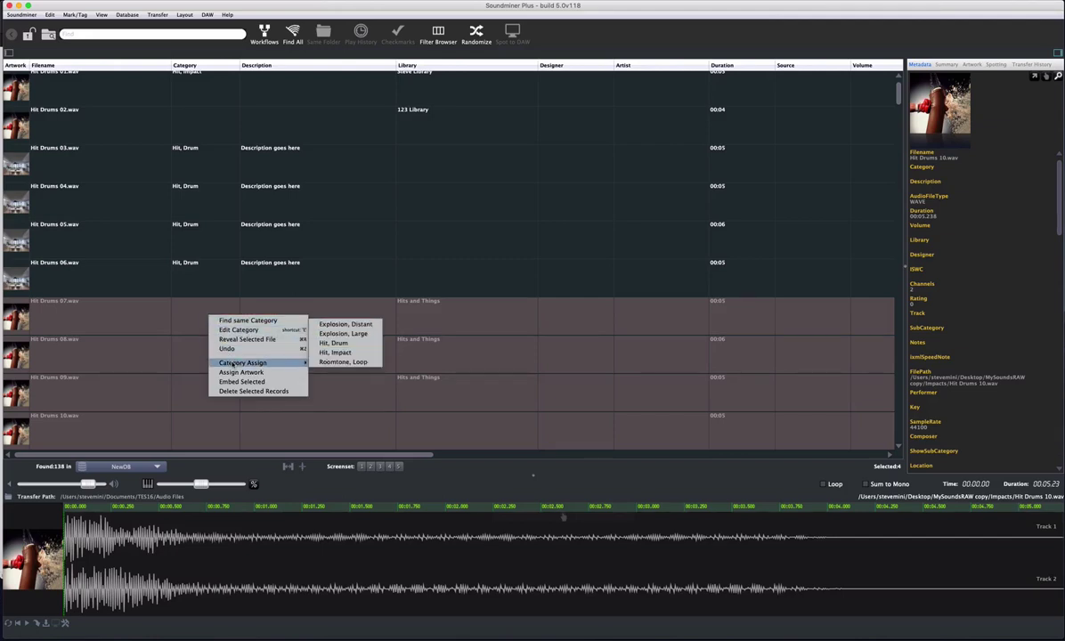
pyautogui.click(360, 345)
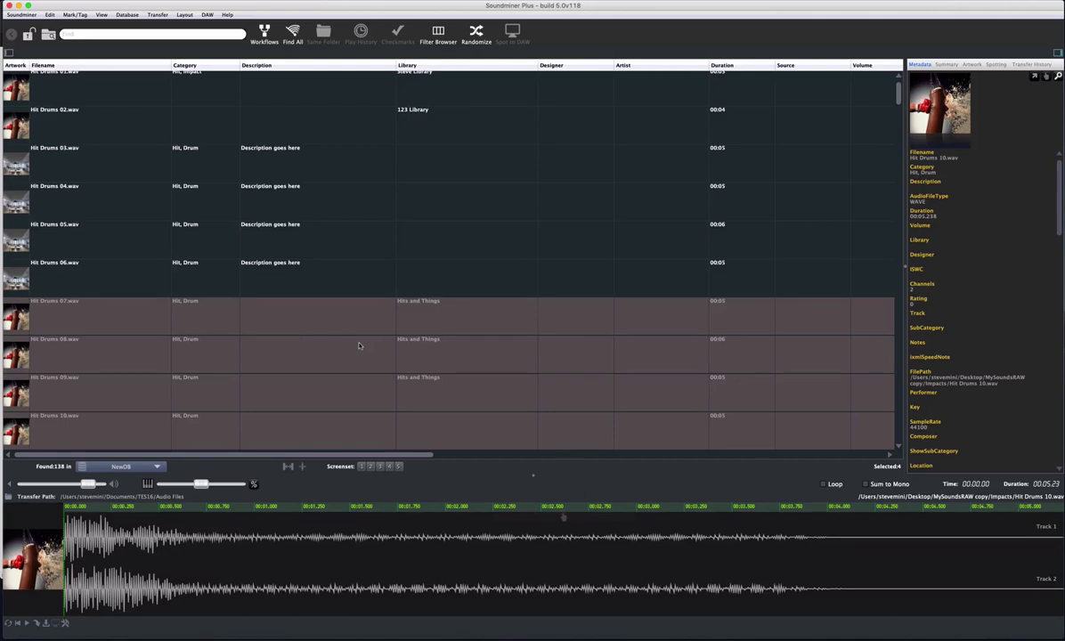
pyautogui.scroll(-2, 360, 345)
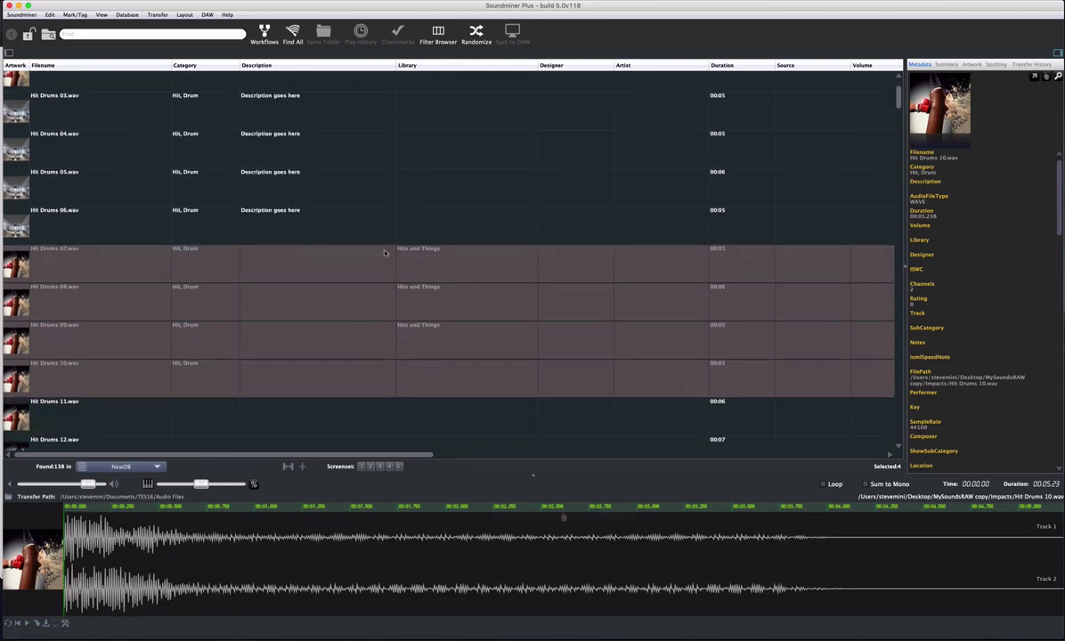
# Enter Drum Big as Hit Drums 11's category
pyautogui.click(202, 397)
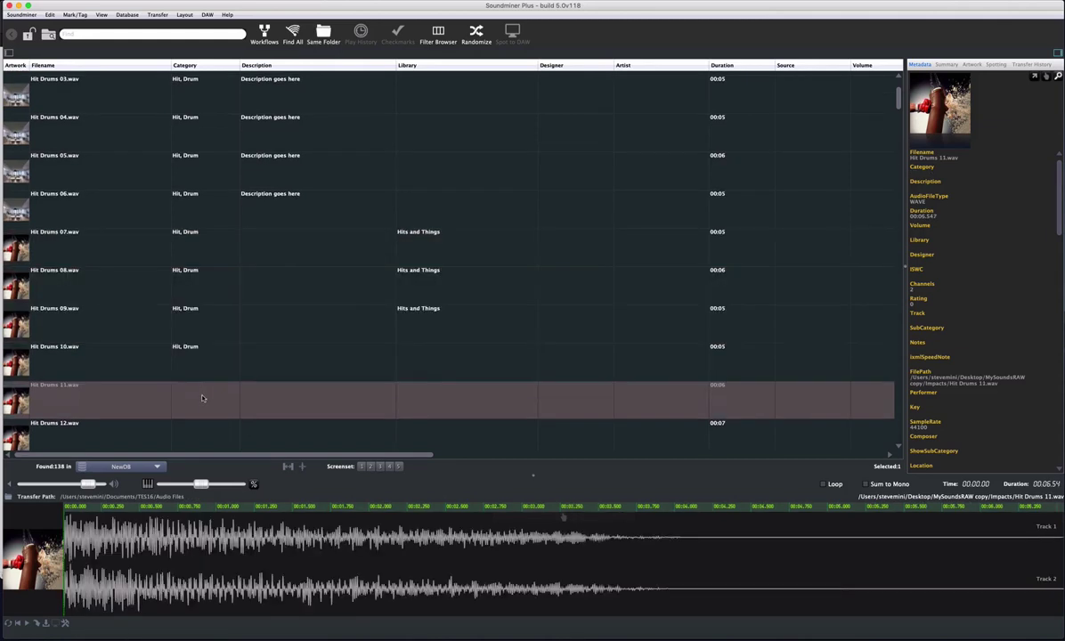
pyautogui.click(202, 392)
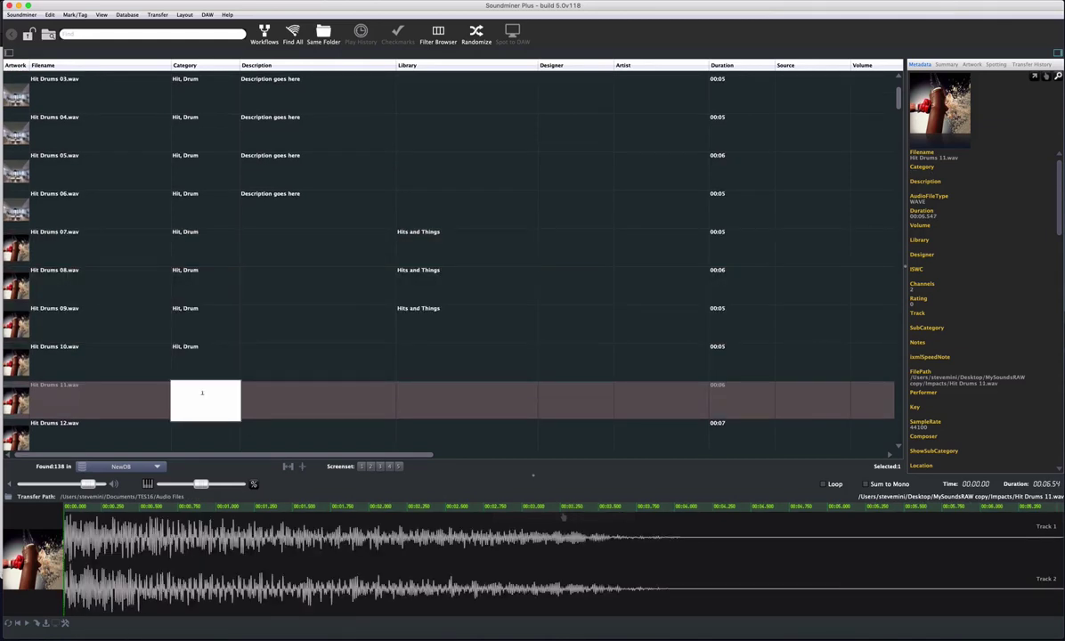
pyautogui.write('Drum Big')
pyautogui.press('Return')
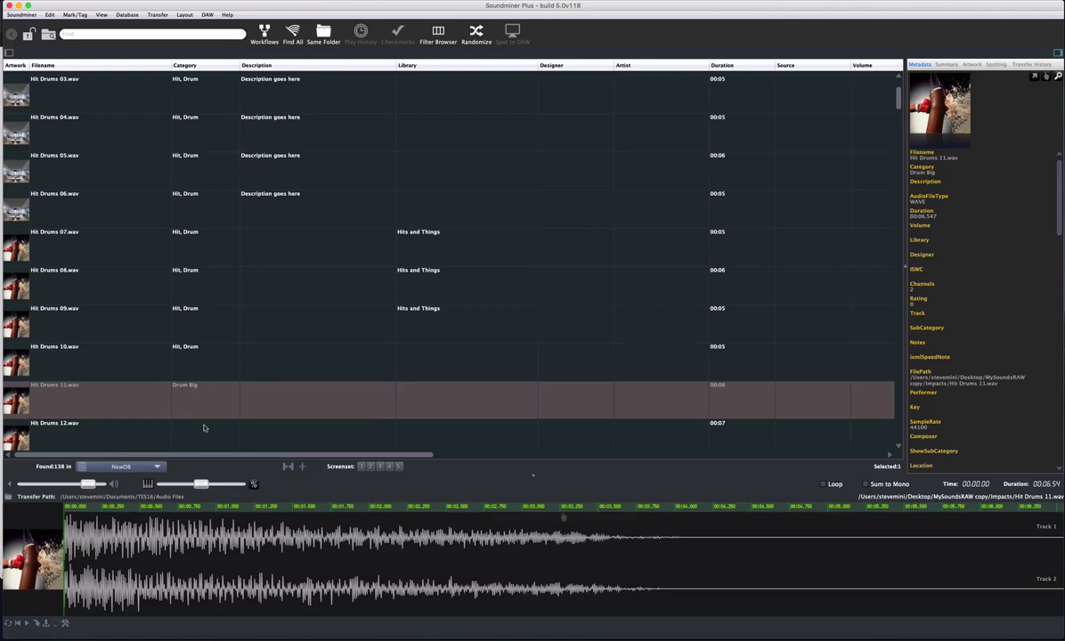
# View Hit Drums 12's record options, select Hit Drums 08 and bring up the column list
pyautogui.rightClick(204, 429)
pyautogui.moveTo(233, 391)
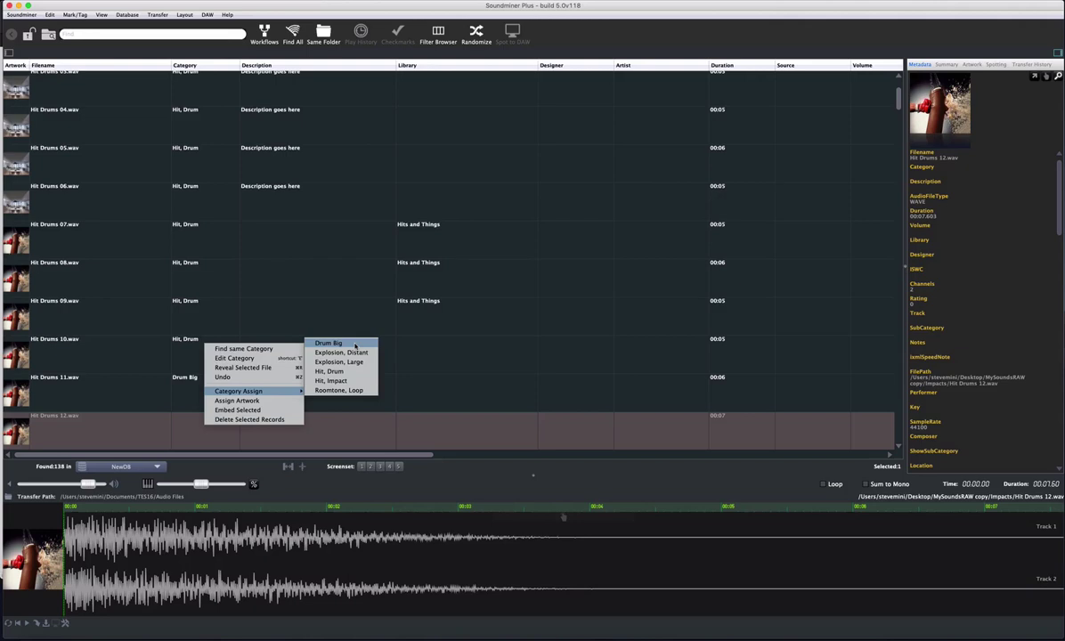
pyautogui.click(339, 296)
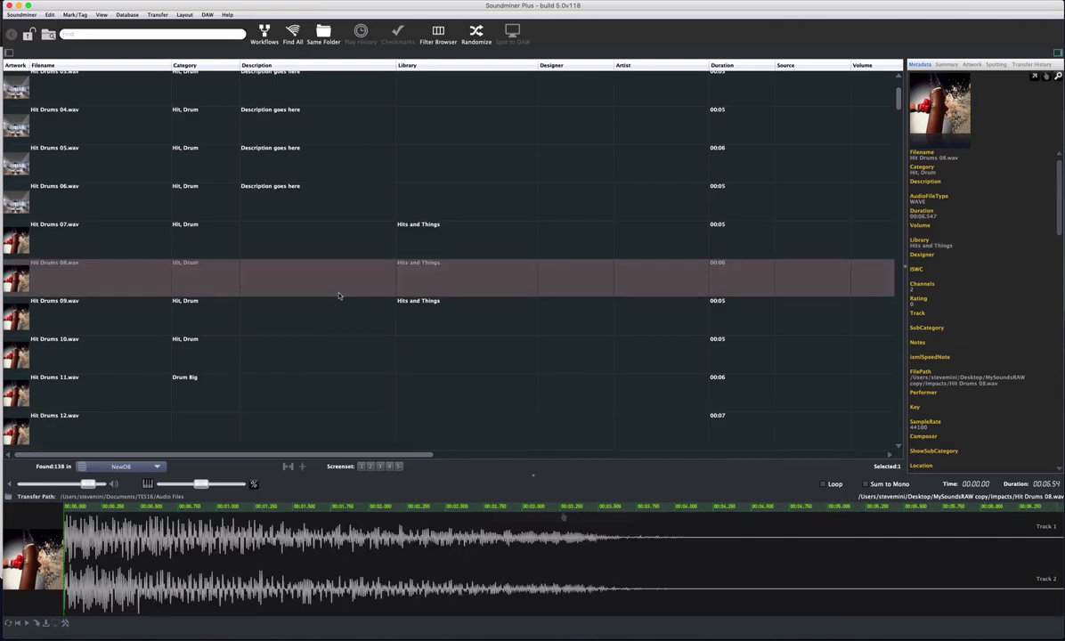
pyautogui.rightClick(383, 65)
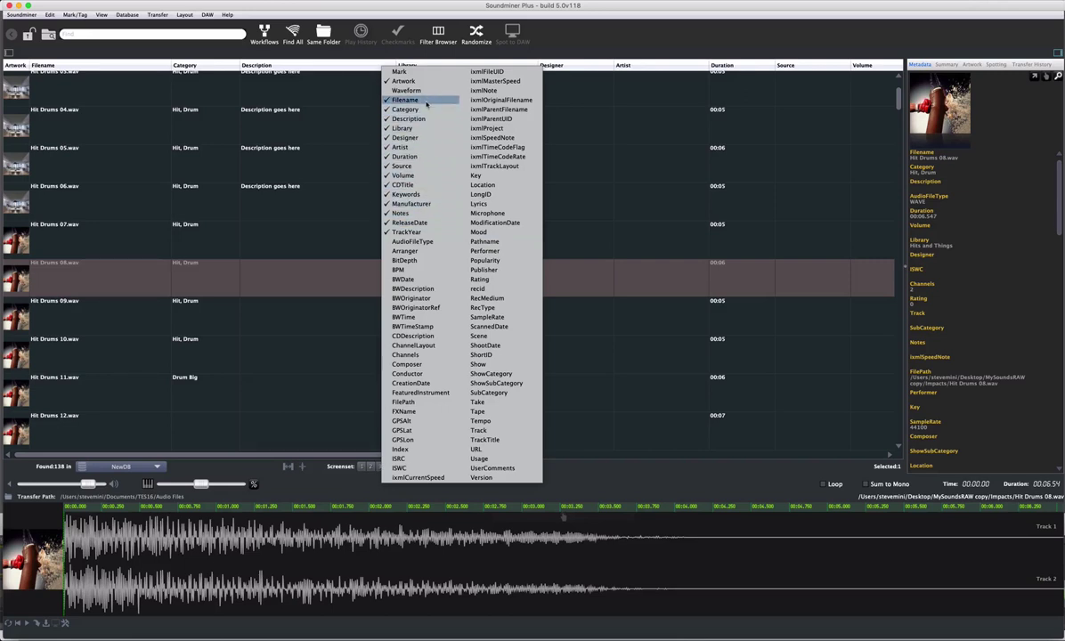
# Start a workflow with a Set Field action setting Category to Drum, Hit
pyautogui.click(440, 262)
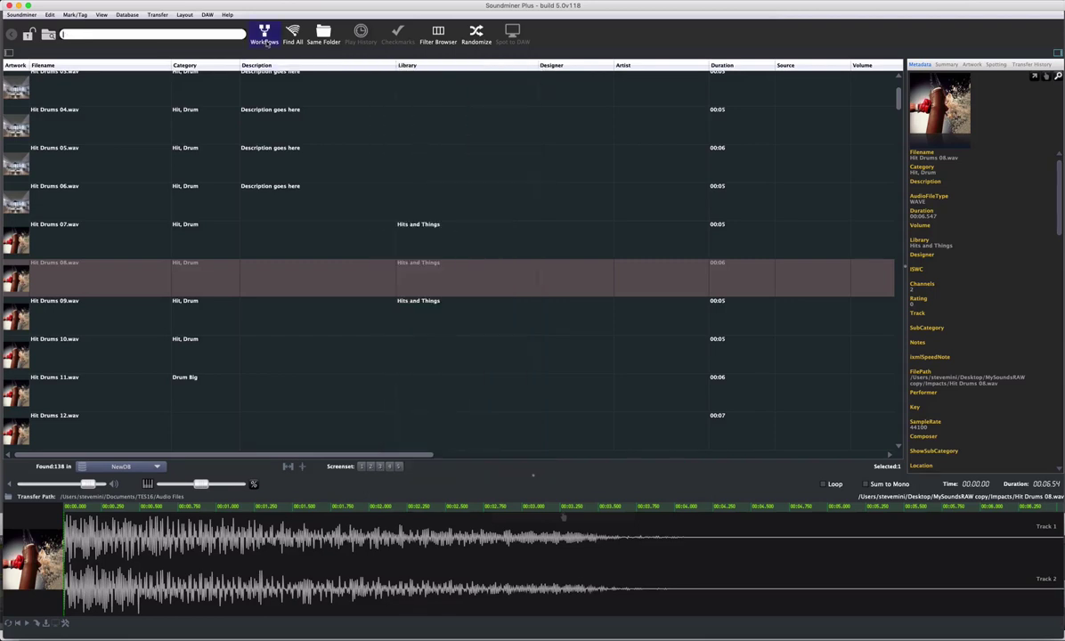
pyautogui.click(264, 34)
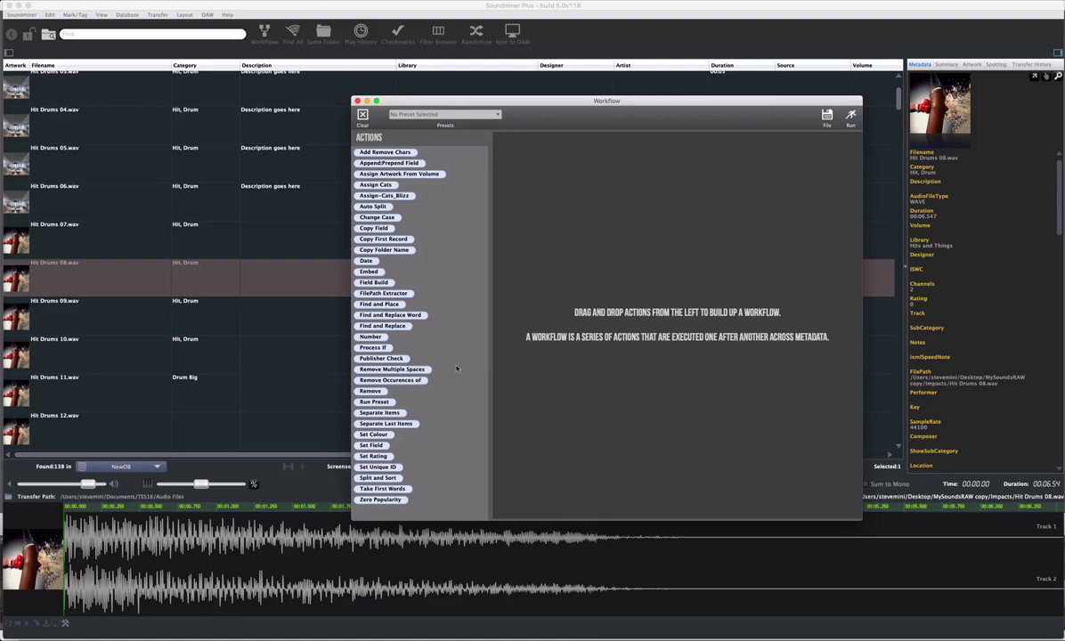
pyautogui.moveTo(371, 445); pyautogui.dragTo(563, 221)
pyautogui.click(616, 158)
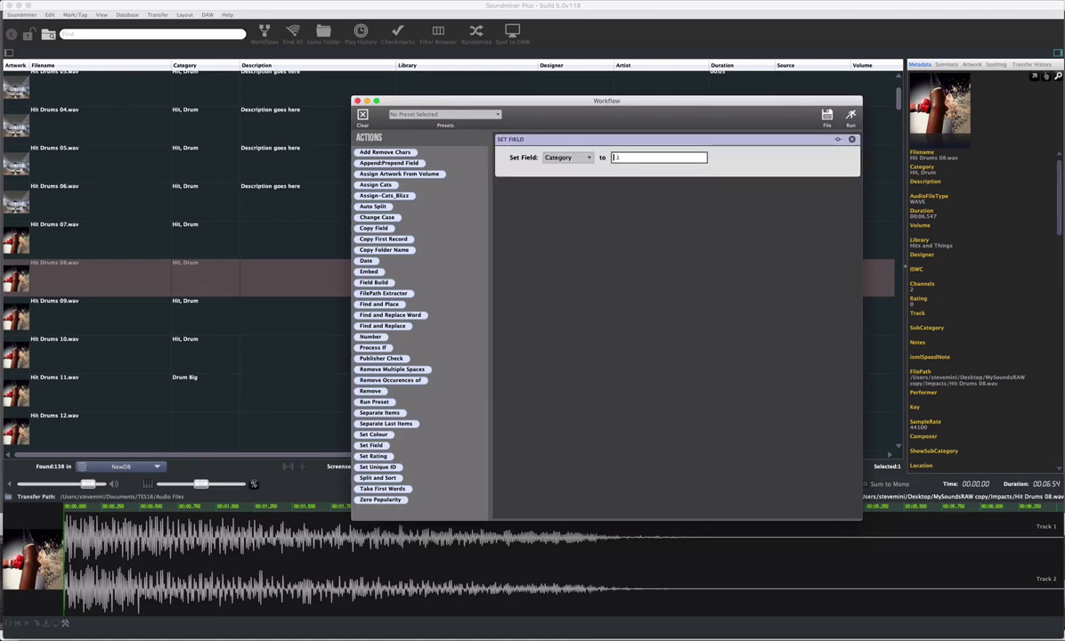
pyautogui.write('Drum, Hit')
# Add a Set Field action setting Description to 'Description Goes Here'
pyautogui.moveTo(371, 445); pyautogui.dragTo(534, 203)
pyautogui.click(566, 207)
pyautogui.click(547, 218)
pyautogui.click(627, 206)
pyautogui.write('Description Goes Her')
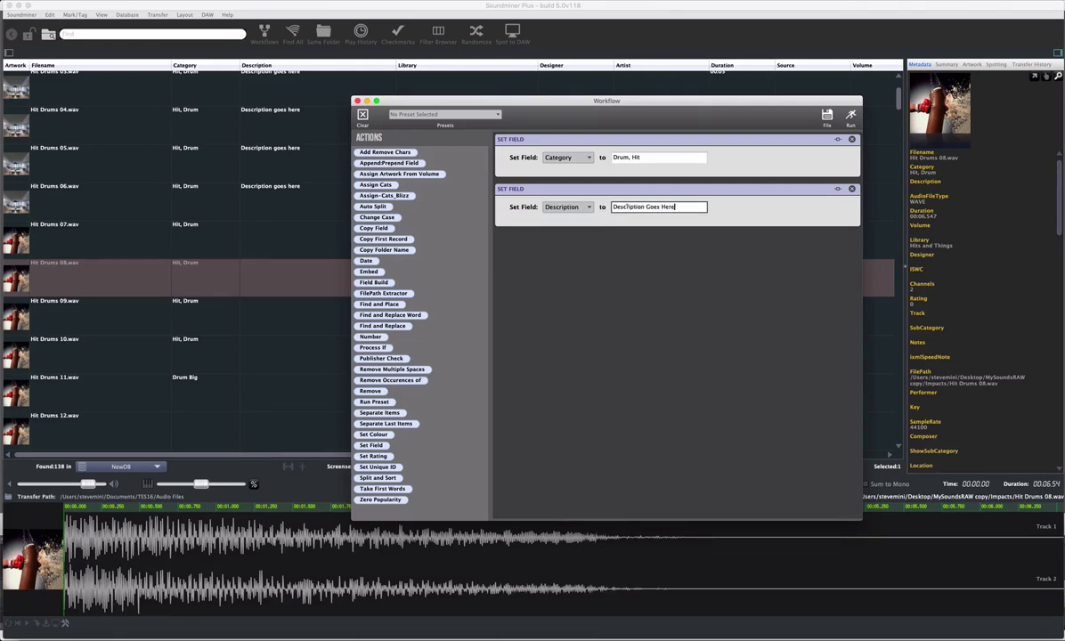
pyautogui.write('e')
# Add a Set Field action setting Library to the new library name
pyautogui.moveTo(371, 445); pyautogui.dragTo(574, 267)
pyautogui.click(567, 257)
pyautogui.click(552, 287)
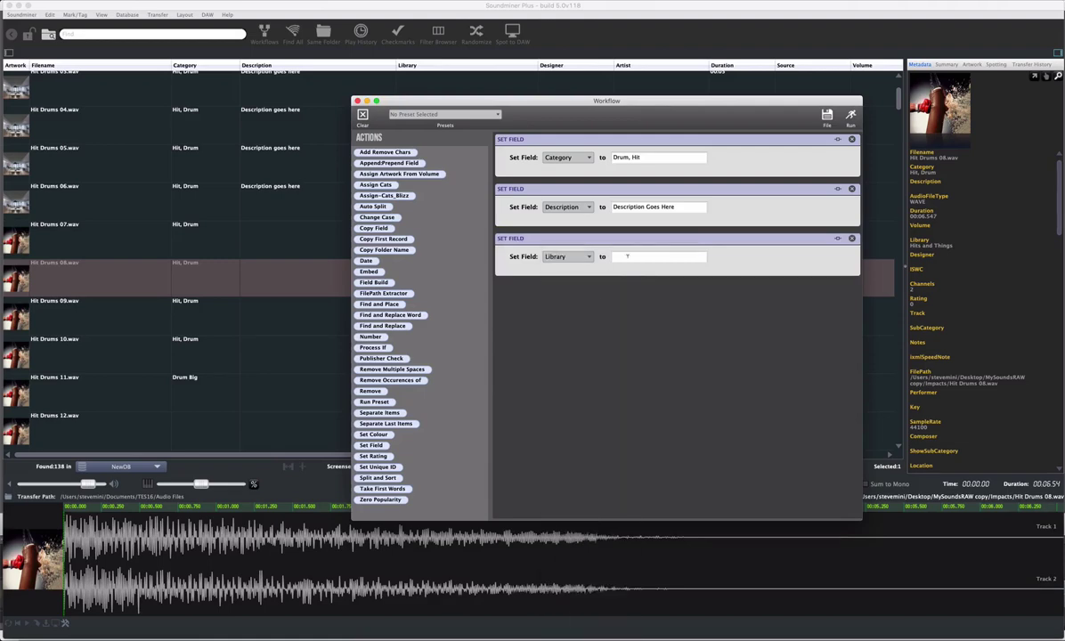
pyautogui.click(627, 257)
pyautogui.write("Steve's Stuff")
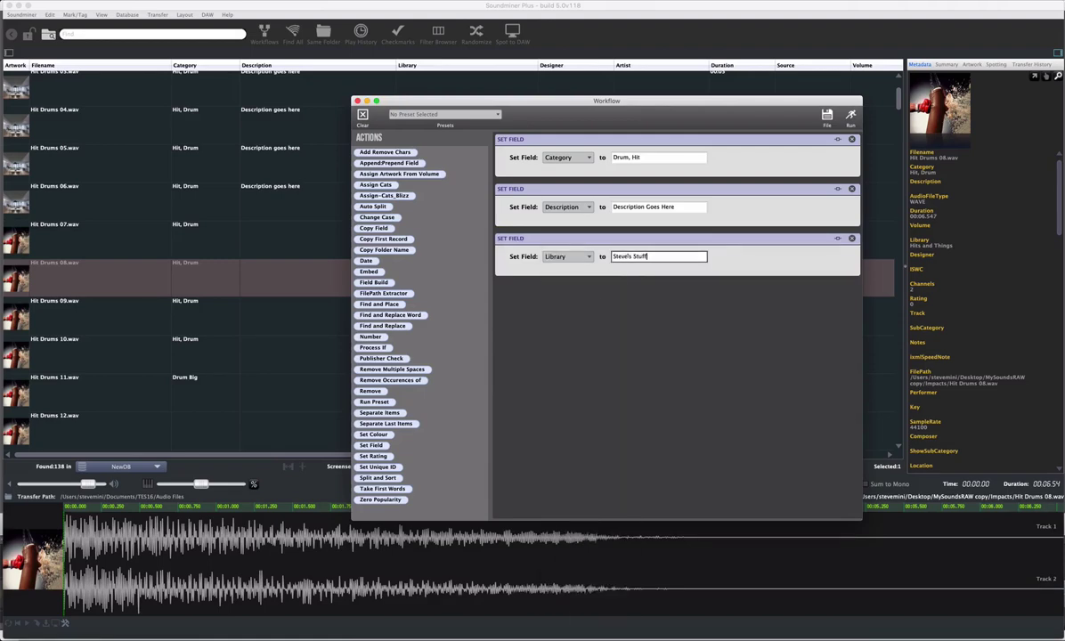
# Add a Copy Field action copying Category into Artist
pyautogui.moveTo(373, 228); pyautogui.dragTo(563, 308)
pyautogui.click(563, 309)
pyautogui.click(566, 306)
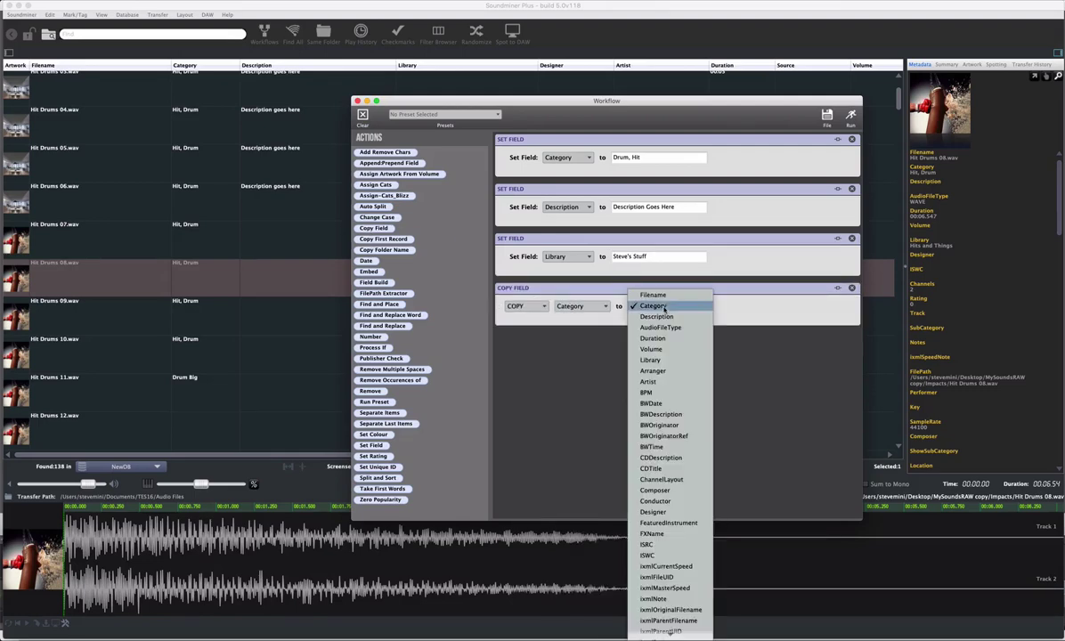
pyautogui.click(663, 306)
pyautogui.click(670, 383)
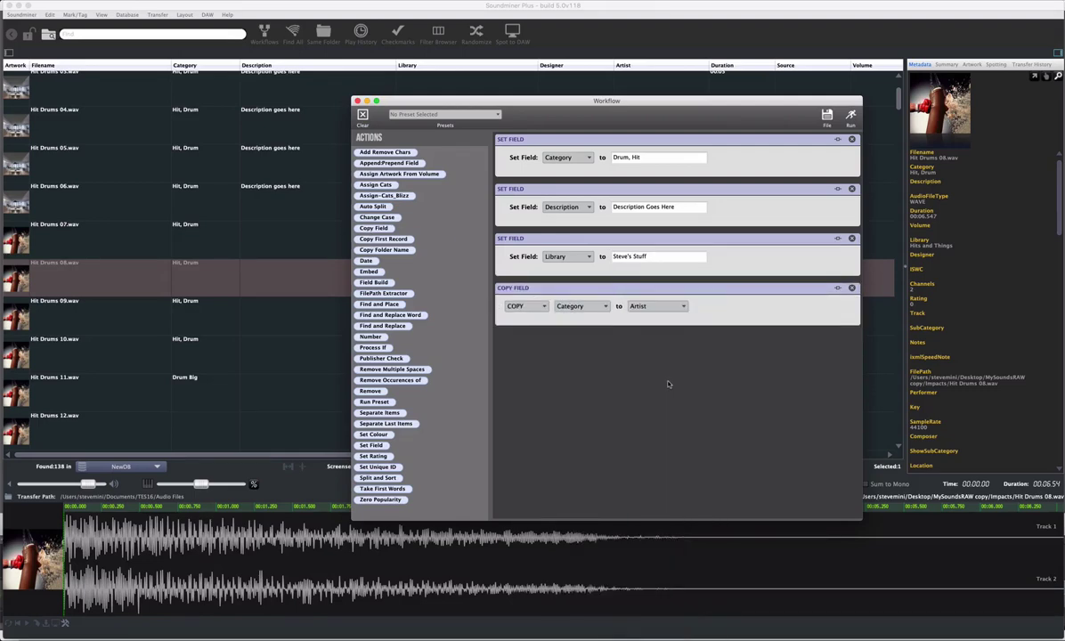
# Save the four-action workflow as a new named preset
pyautogui.click(826, 115)
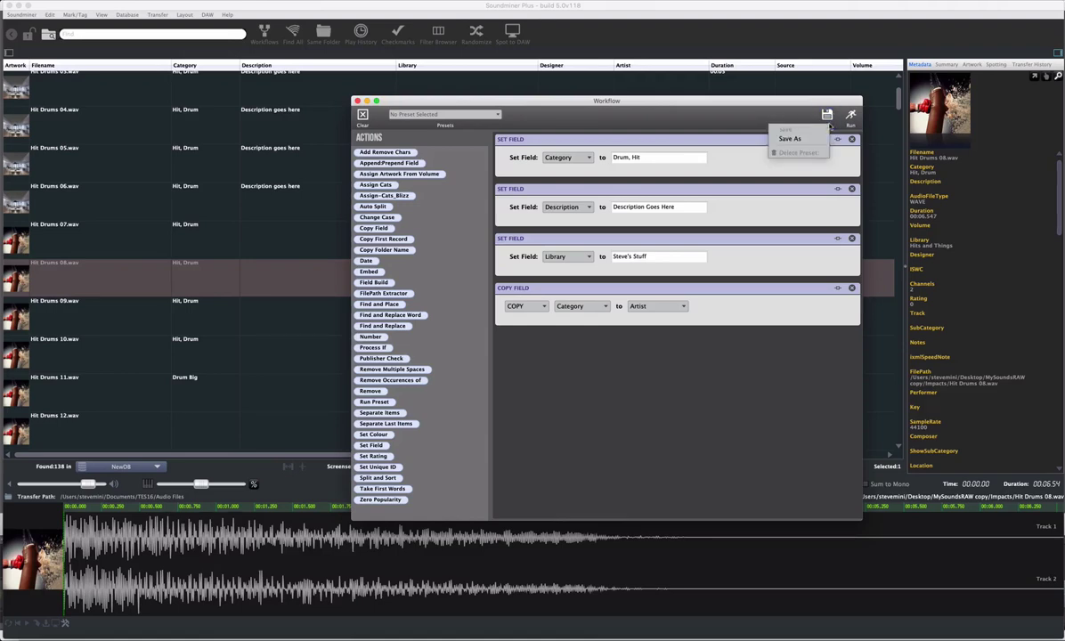
pyautogui.click(810, 141)
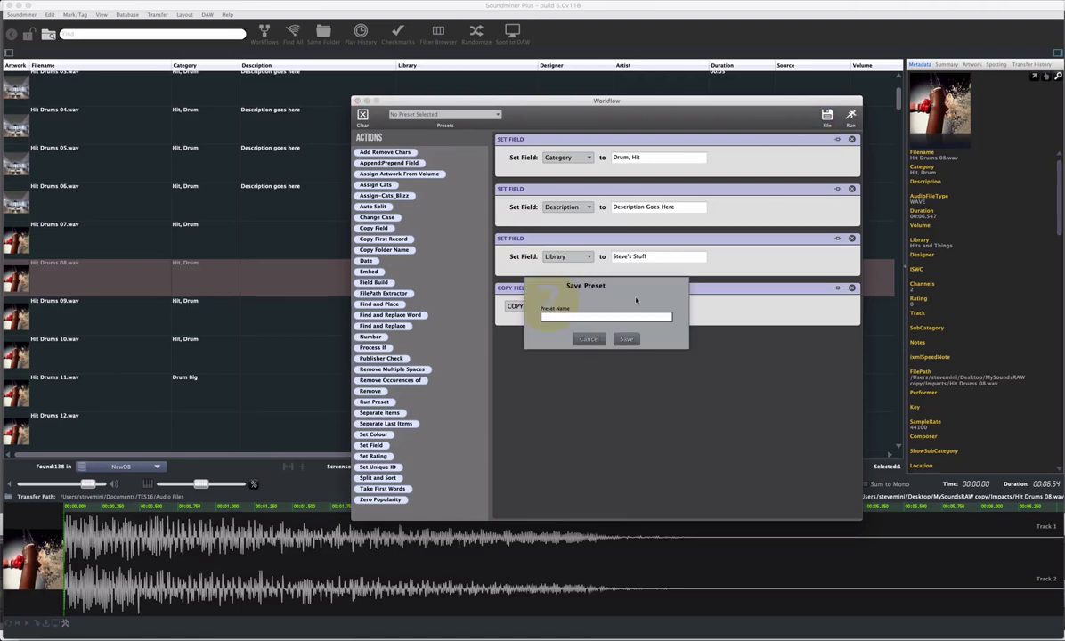
pyautogui.write("Steve' Preset")
pyautogui.click(628, 339)
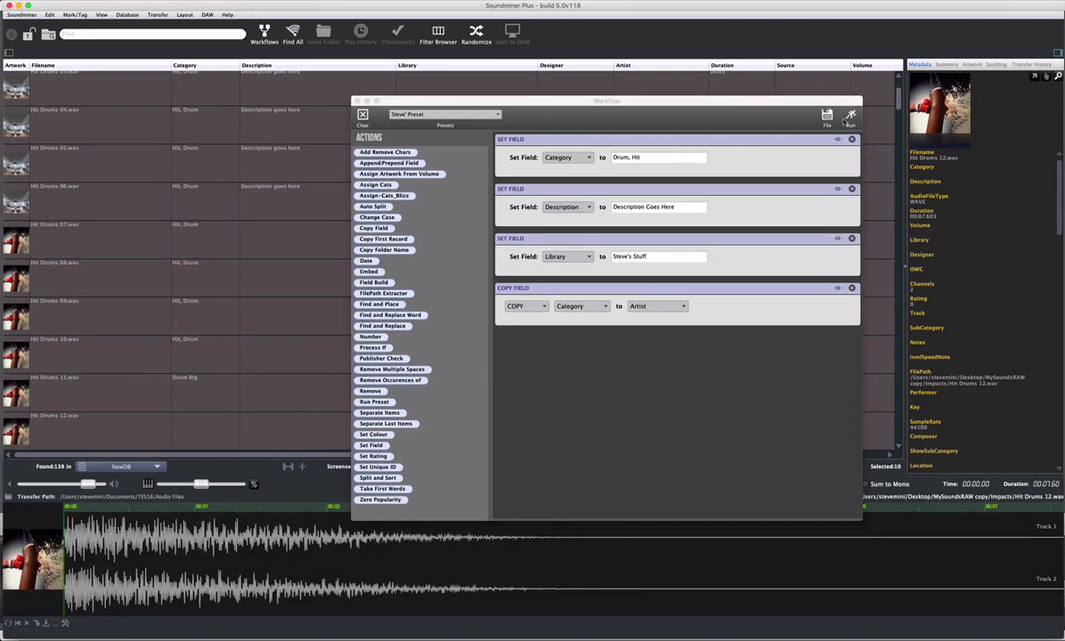
# Run the workflow on the selected drum records, then clear all its actions
pyautogui.click(850, 119)
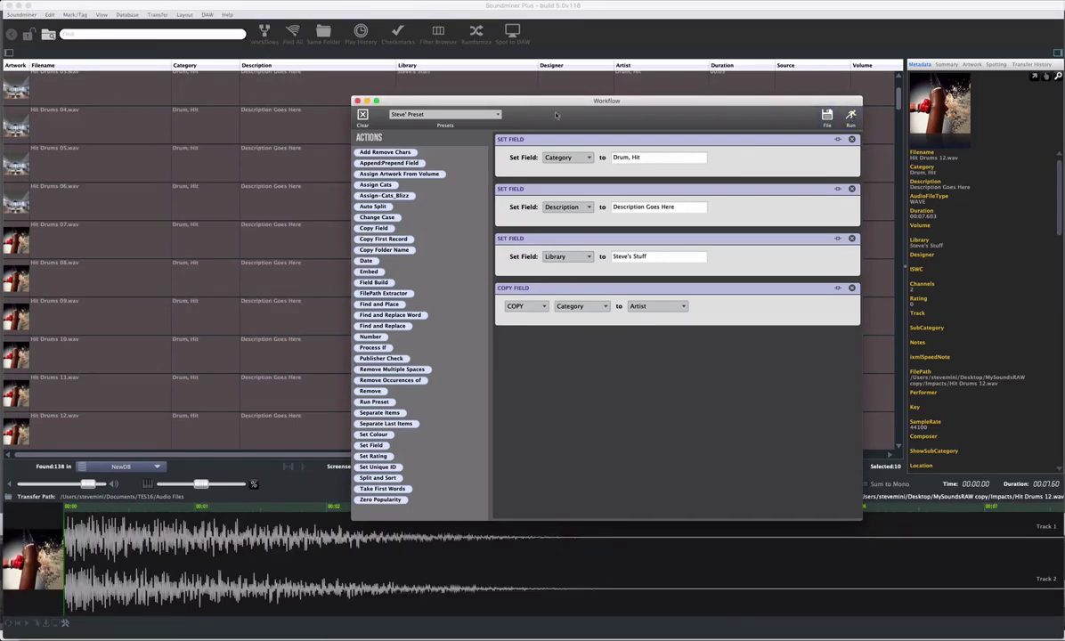
pyautogui.moveTo(530, 117); pyautogui.dragTo(768, 241)
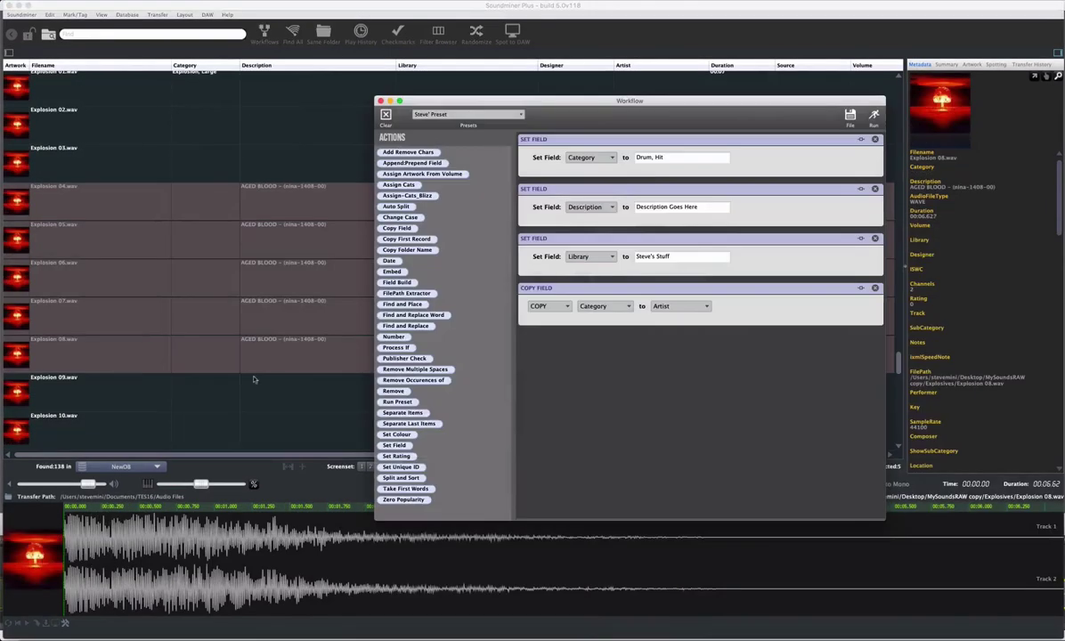
pyautogui.click(474, 114)
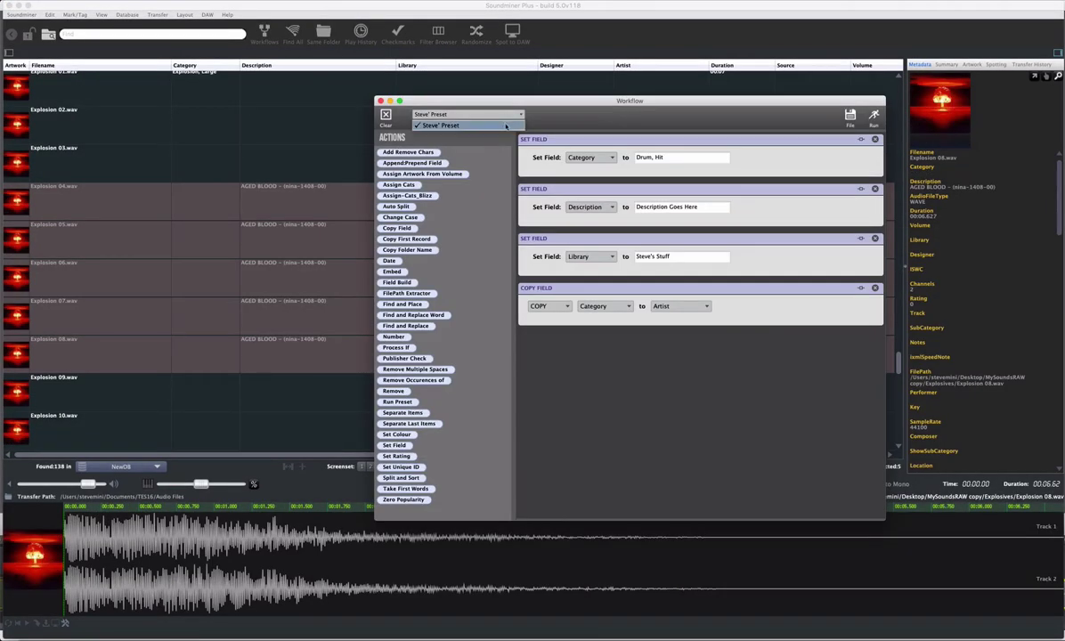
pyautogui.click(506, 126)
pyautogui.click(386, 116)
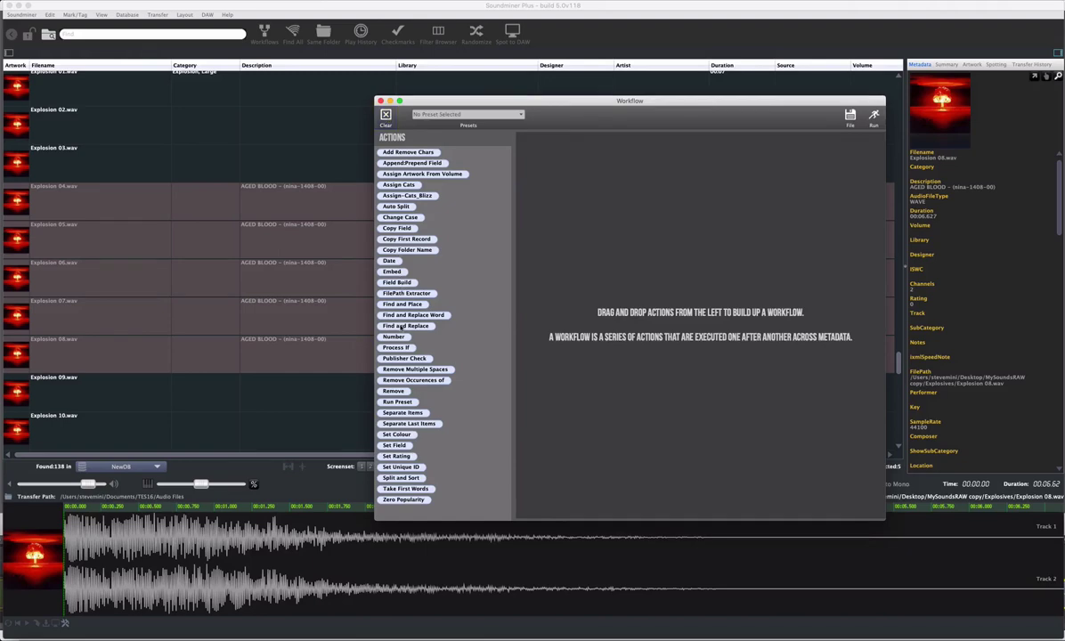
# Add a Find and Replace action and select all five AGED BLOOD records
pyautogui.moveTo(589, 229); pyautogui.dragTo(577, 175)
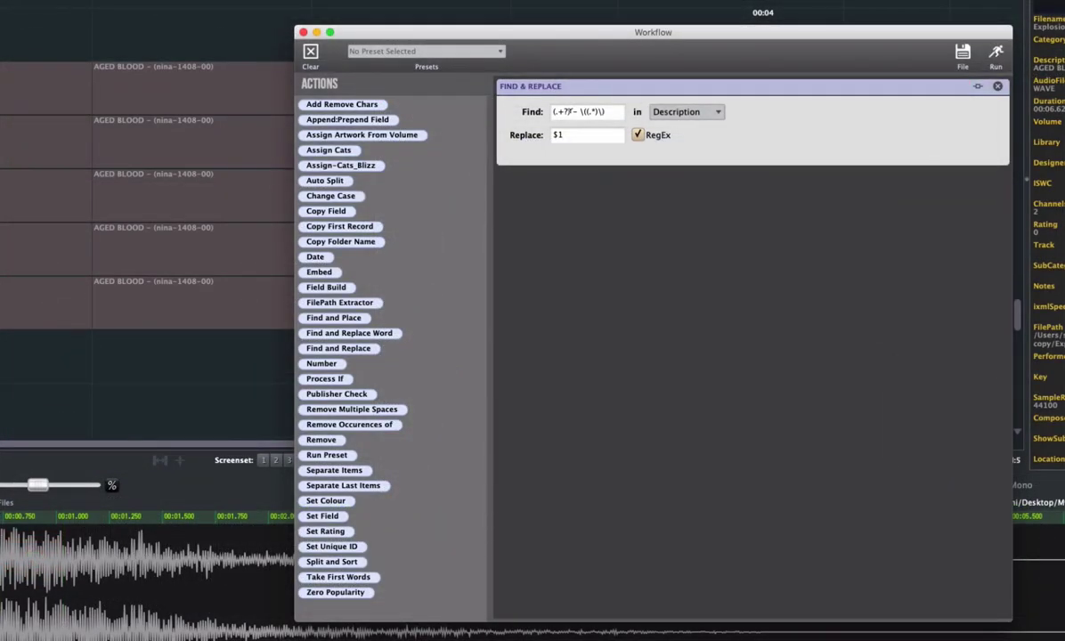
pyautogui.click(170, 98)
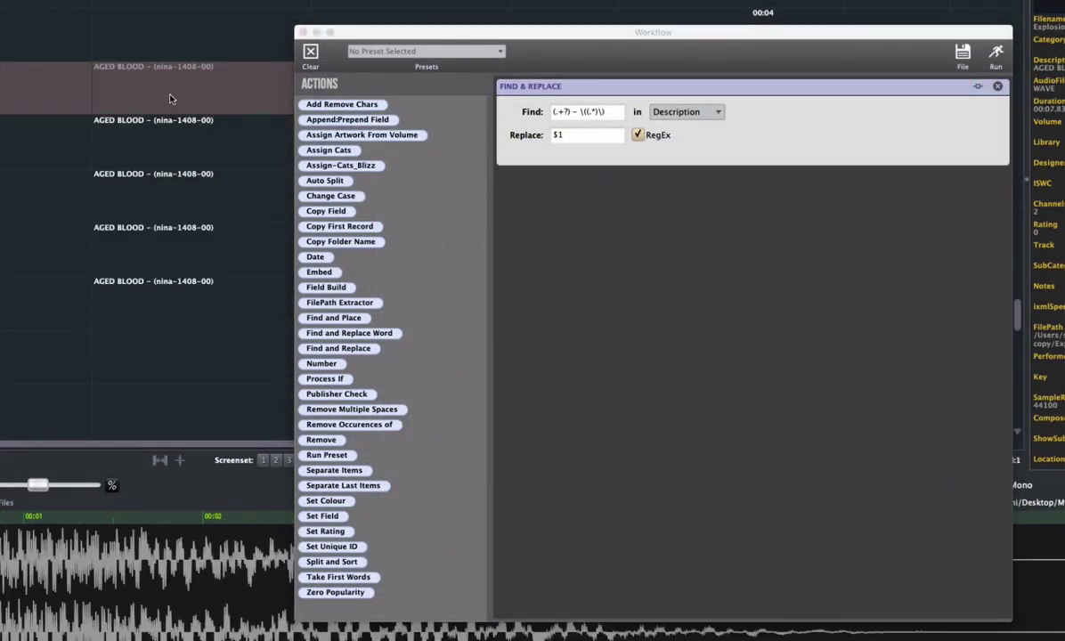
pyautogui.rightClick(174, 298)
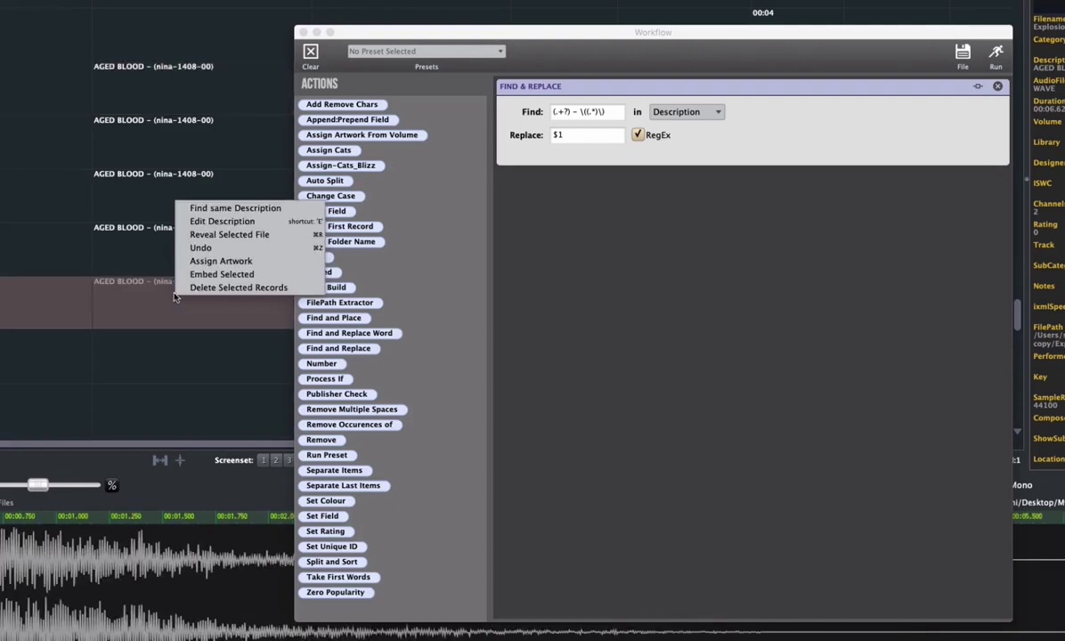
pyautogui.keyDown('shift'); pyautogui.click(187, 99); pyautogui.keyUp('shift')
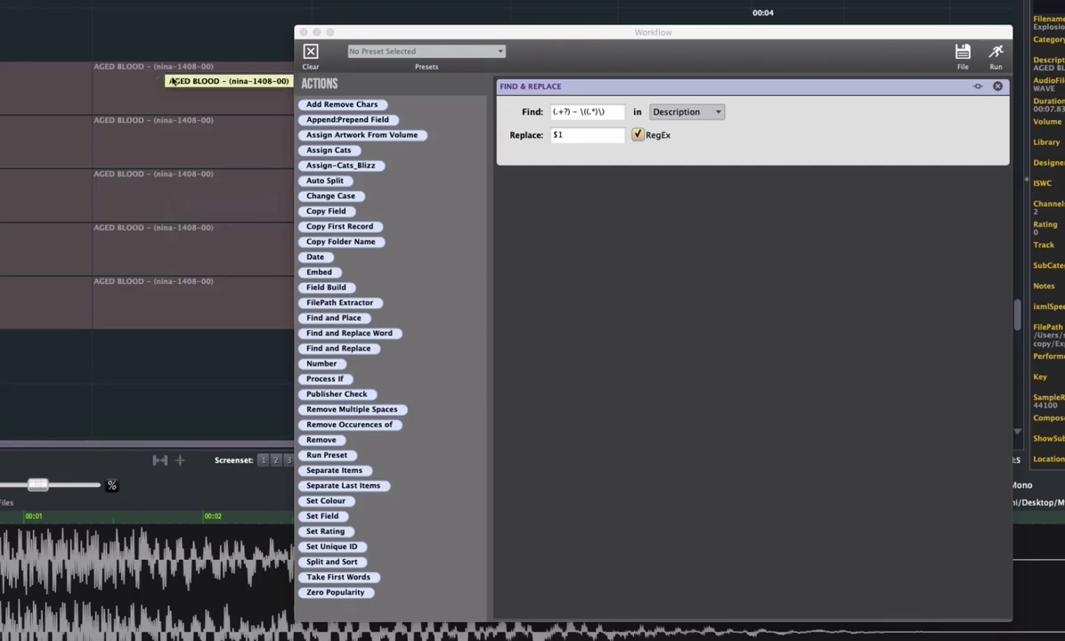
# Run the regex Find & Replace (.+?) – \((.*)\) with $1 on the selected descriptions
pyautogui.click(571, 114)
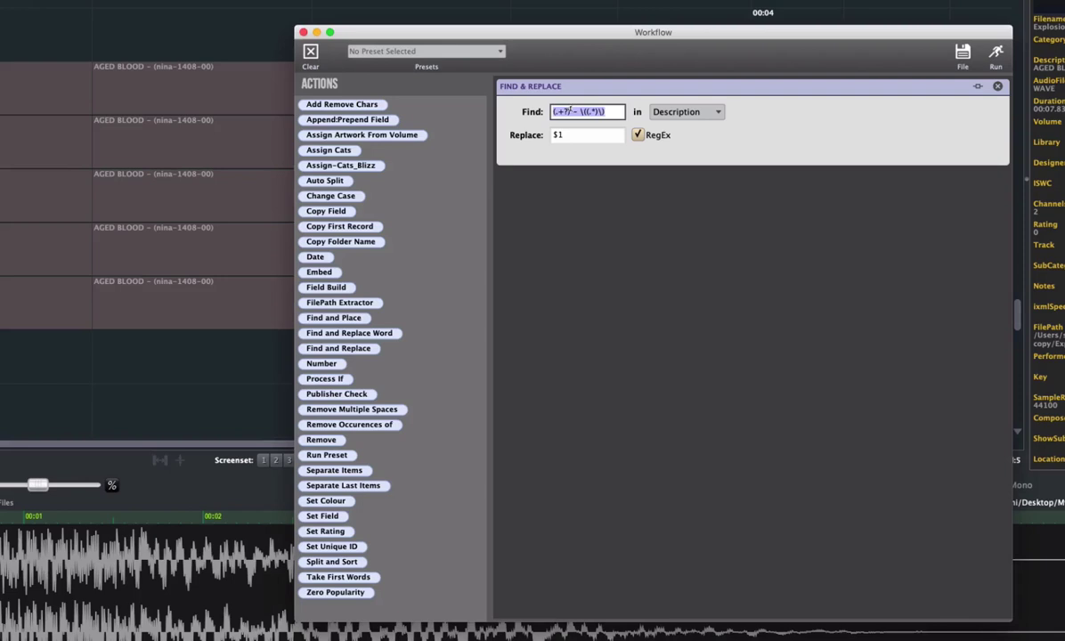
pyautogui.moveTo(570, 113); pyautogui.dragTo(525, 107)
pyautogui.click(577, 110)
pyautogui.moveTo(580, 111); pyautogui.dragTo(609, 112)
pyautogui.press('Tab')
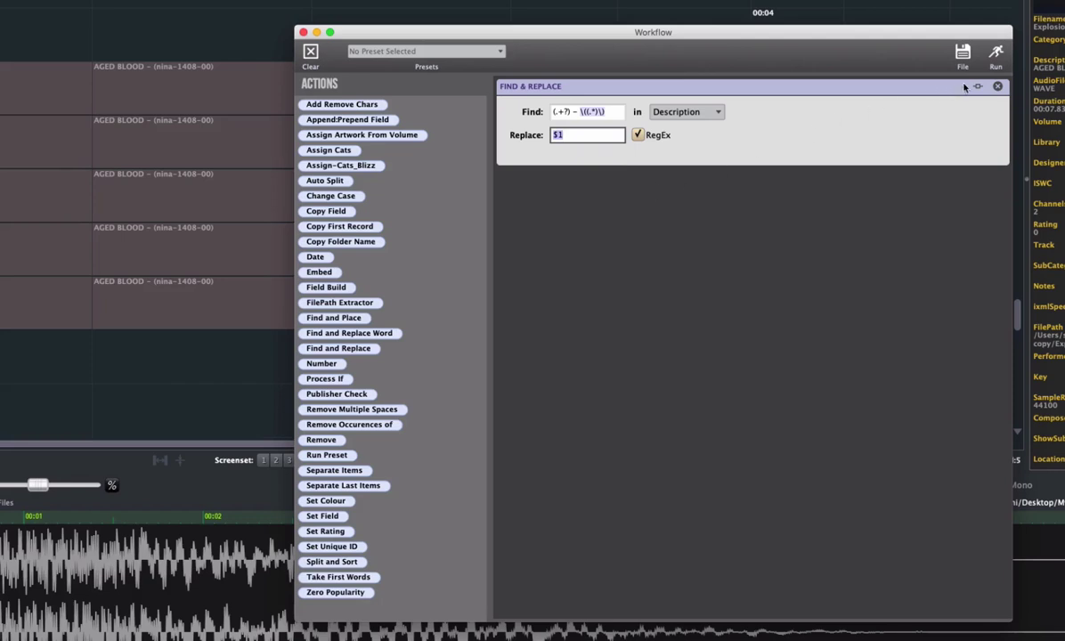
pyautogui.click(997, 57)
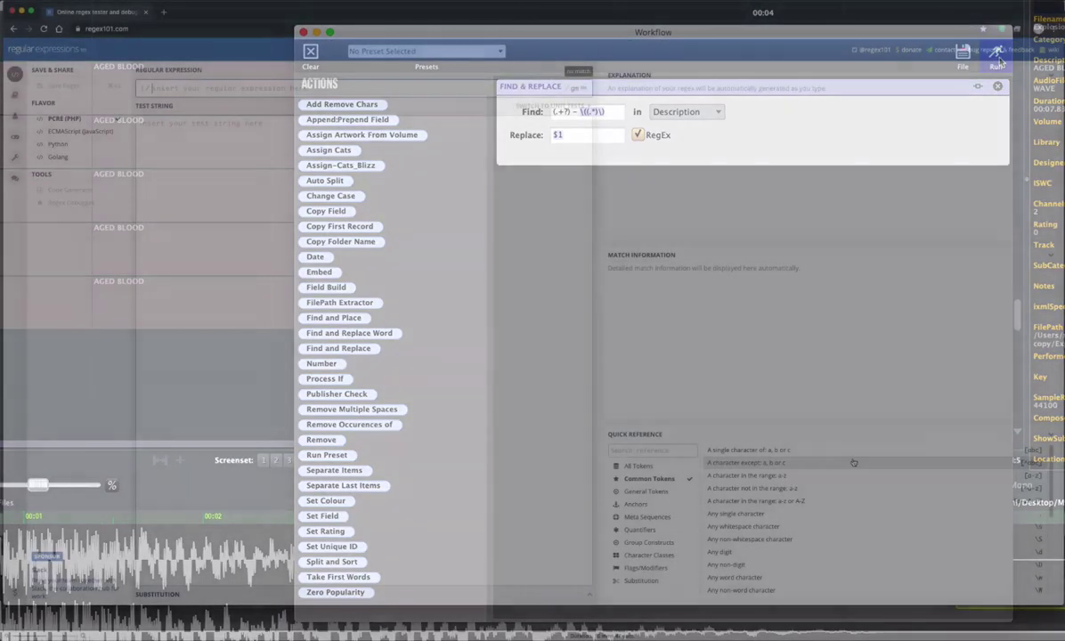
# Browse regex101's Quick Reference, viewing General Tokens and then Common Tokens
pyautogui.scroll(-3, 852, 485)
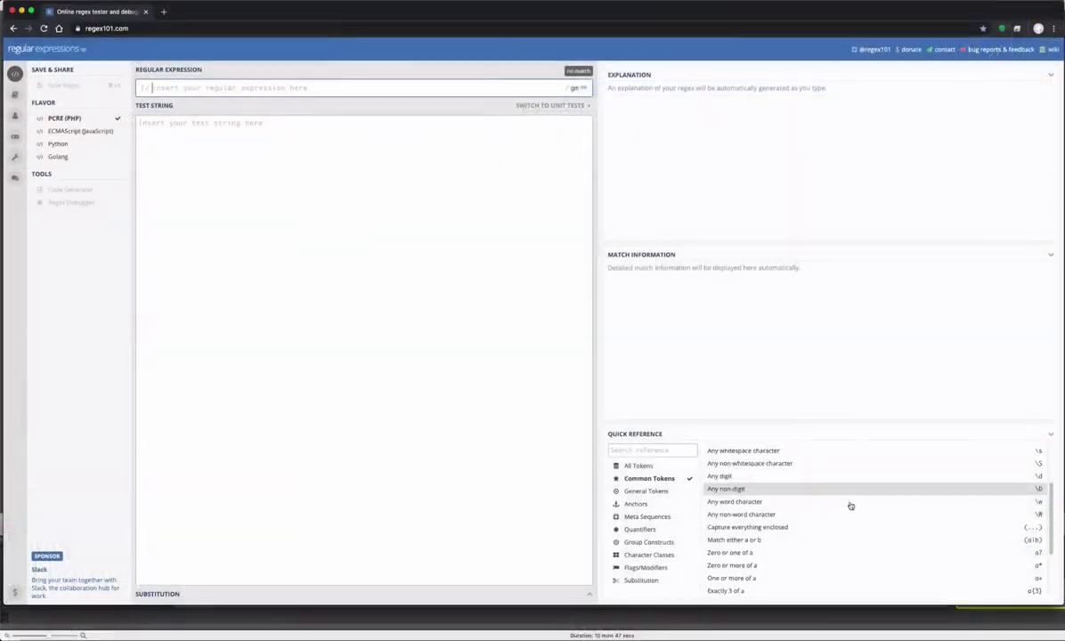
pyautogui.click(672, 495)
pyautogui.click(669, 481)
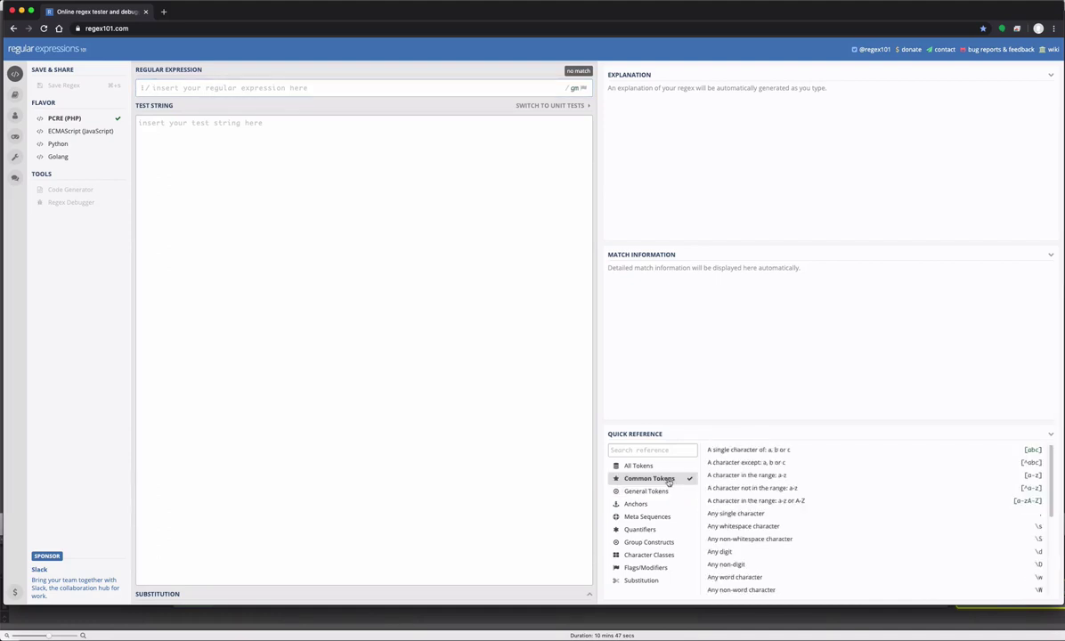